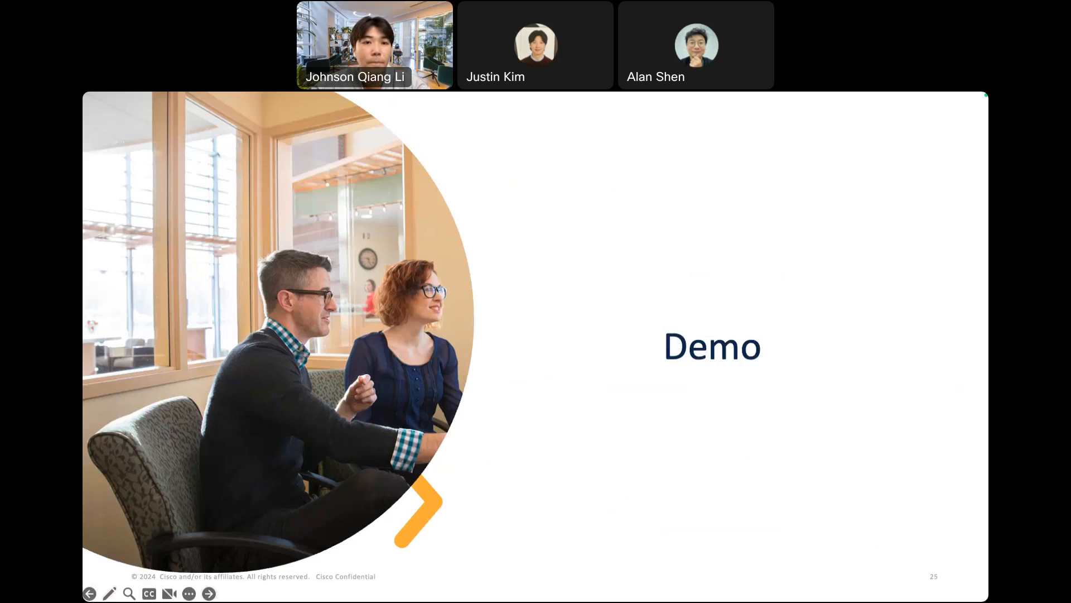
# Step: Switch to the ThousandEyes dashboard in Microsoft Edge, reload it, and review the Alert List, Agent Status and Tests widgets
pyautogui.hotkey('ctrl', 'Left')
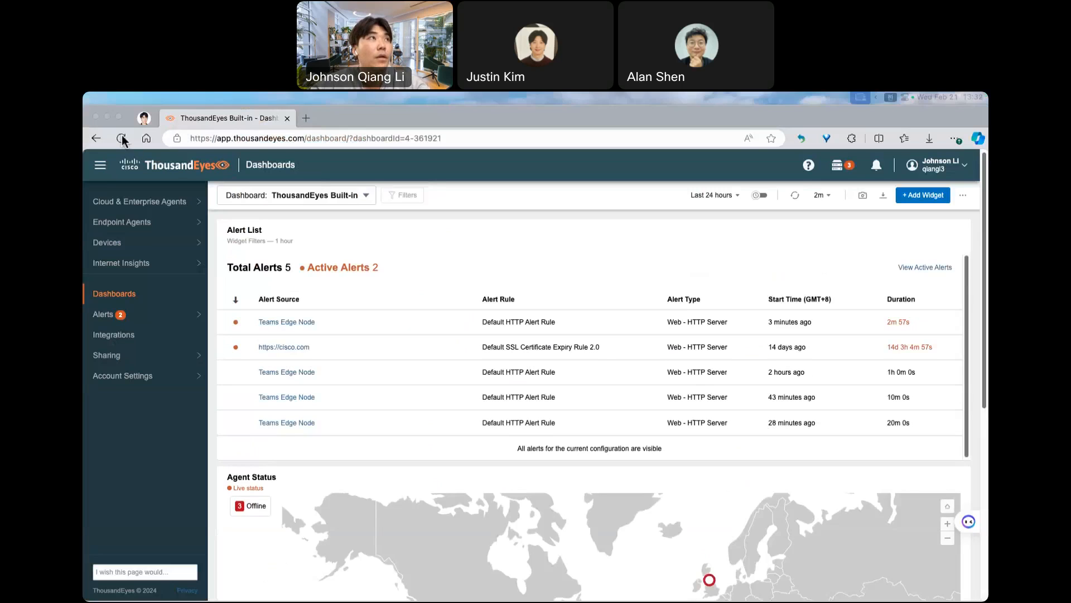
pyautogui.click(121, 138)
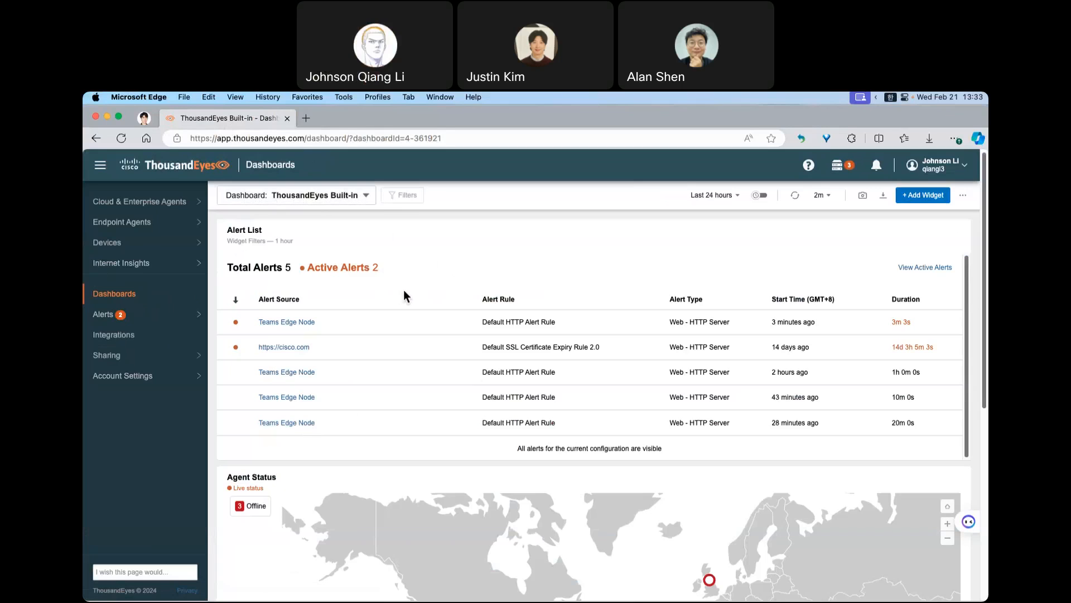
pyautogui.scroll(-5, 400, 377)
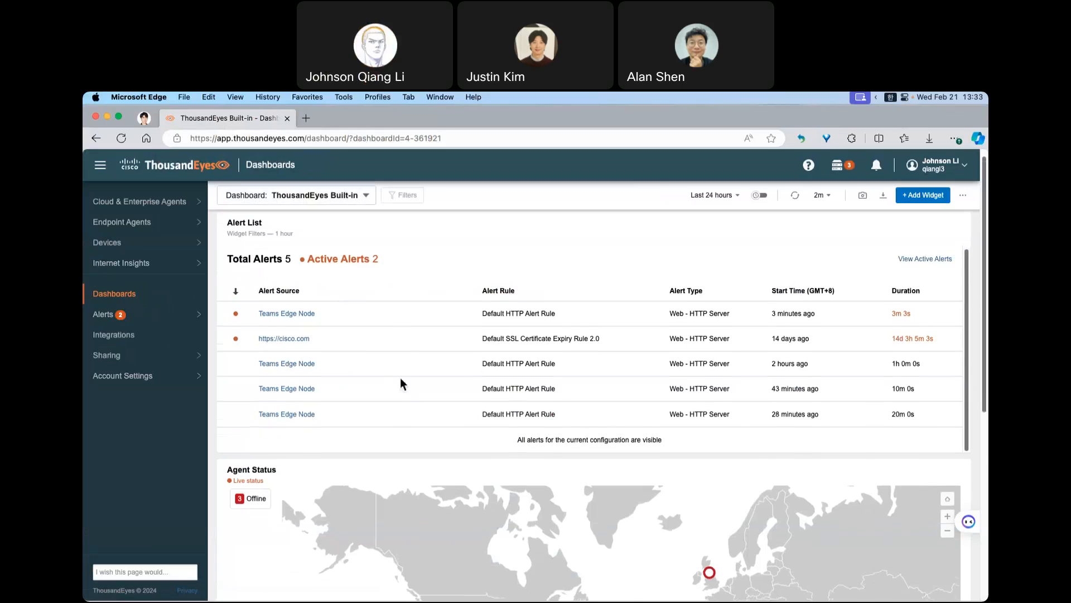
pyautogui.scroll(-1, 288, 344)
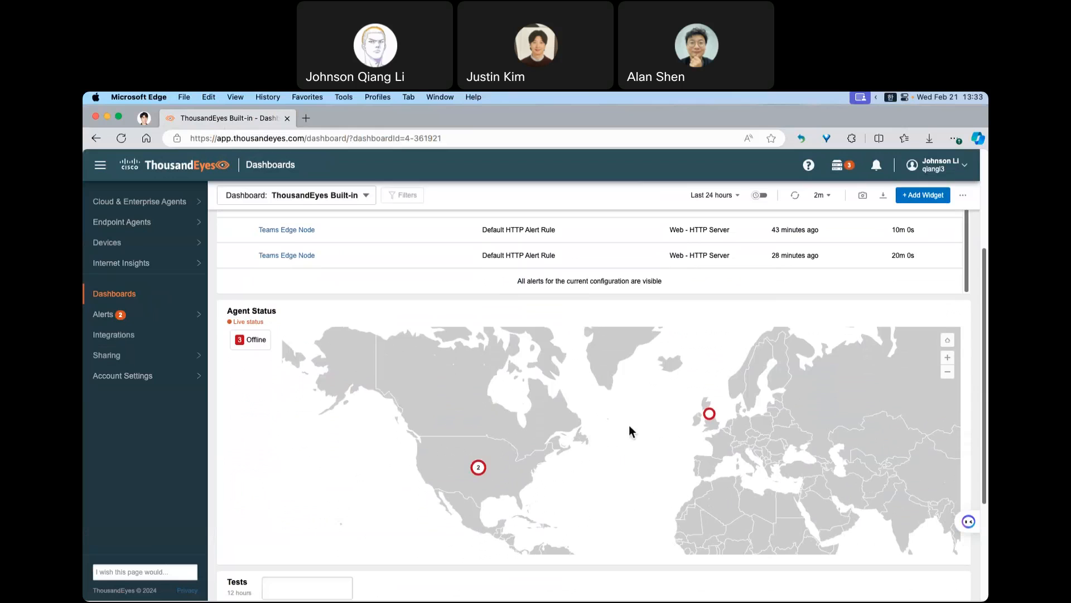
pyautogui.scroll(-6, 600, 421)
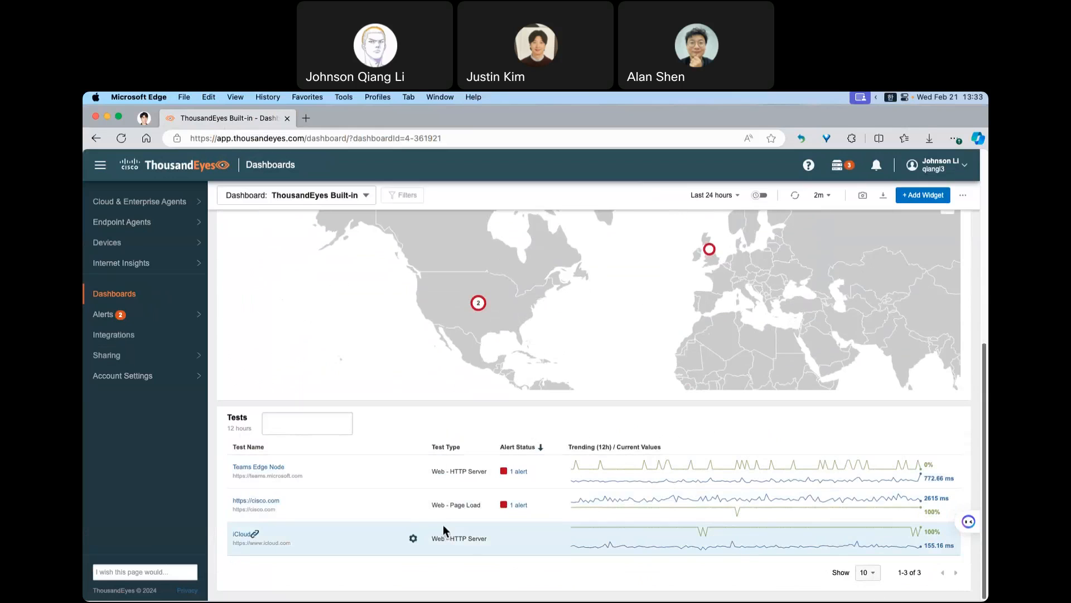
pyautogui.scroll(1, 458, 502)
pyautogui.scroll(10, 469, 487)
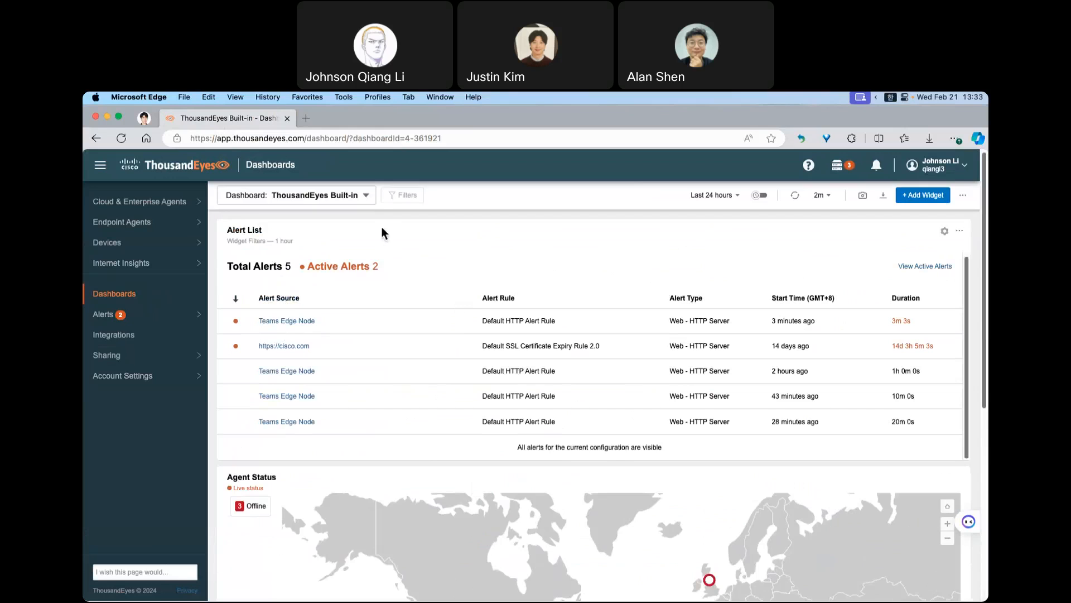
# Step: Look through the full list of available dashboards and close it without changing the selected dashboard
pyautogui.click(367, 195)
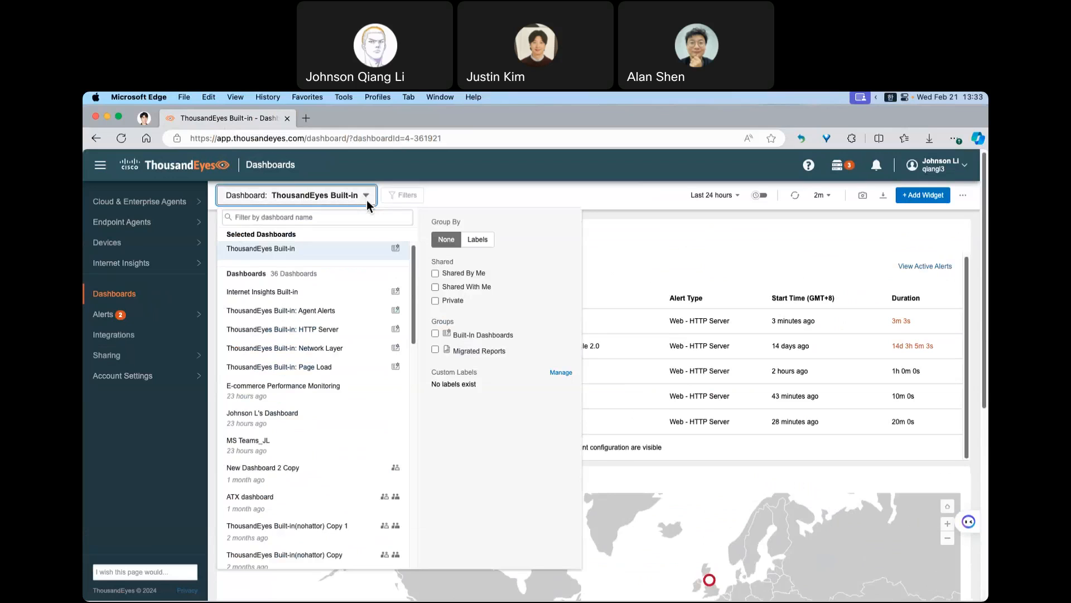
pyautogui.moveTo(413, 260); pyautogui.dragTo(420, 498)
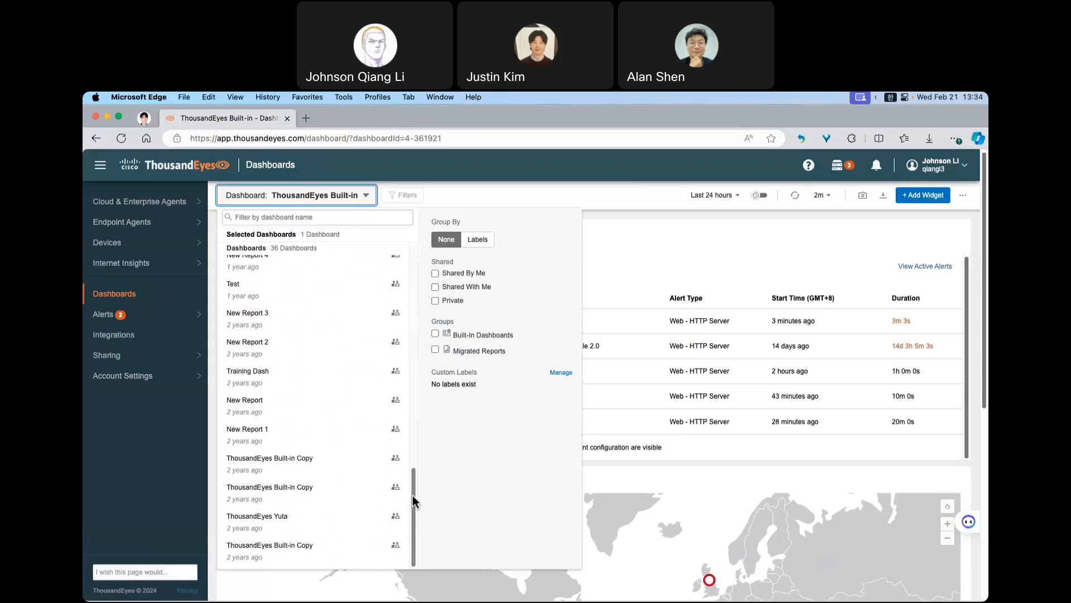
pyautogui.moveTo(413, 495); pyautogui.dragTo(422, 260)
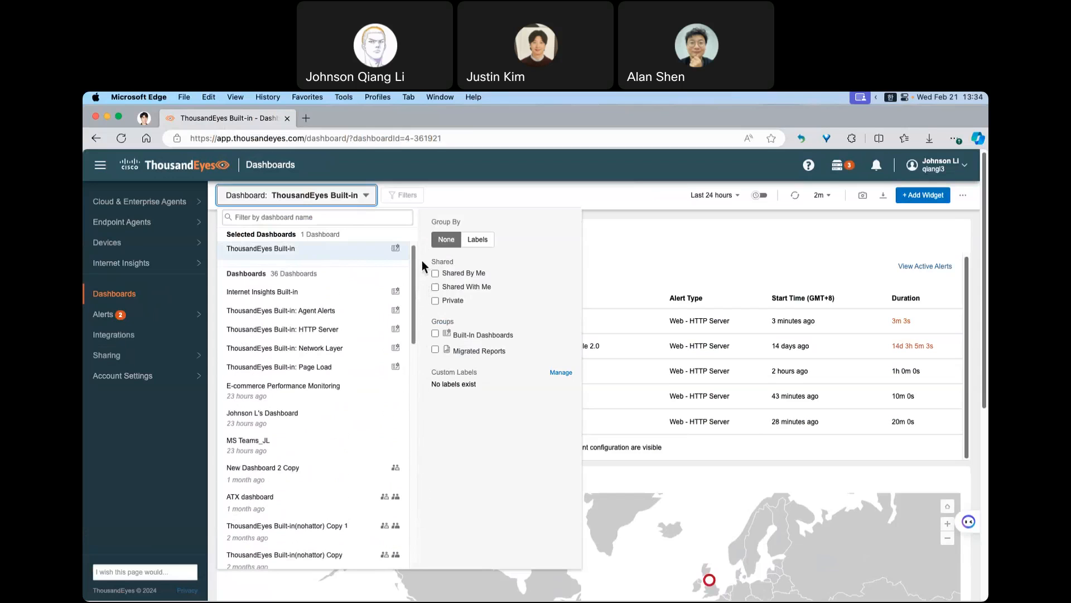
pyautogui.click(441, 195)
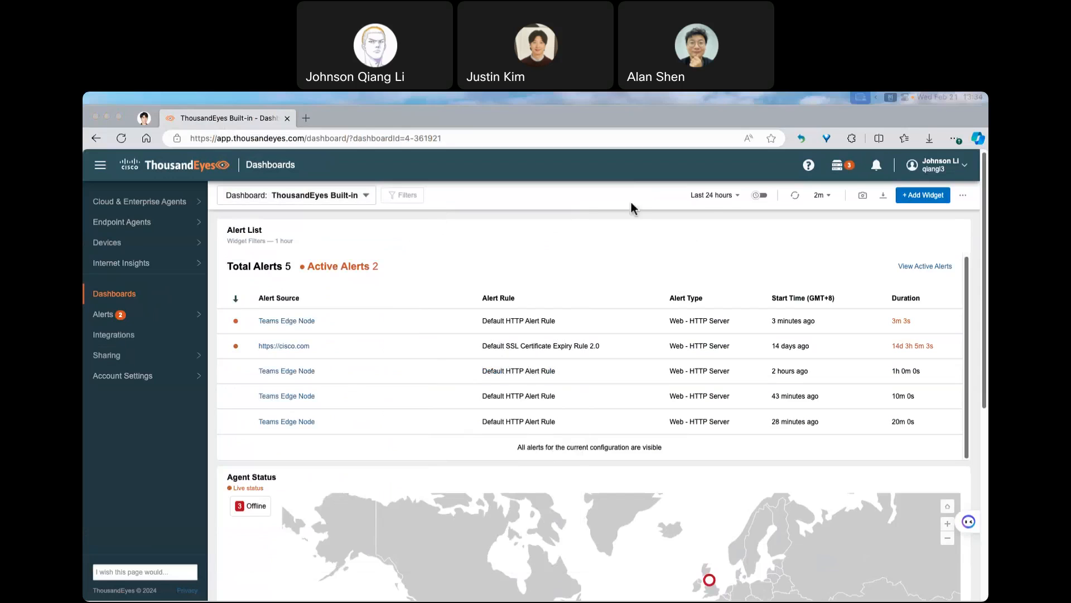
# Step: Examine the dashboard's relative and fixed time interval options, including earlier calendar months, without applying a new range
pyautogui.click(714, 201)
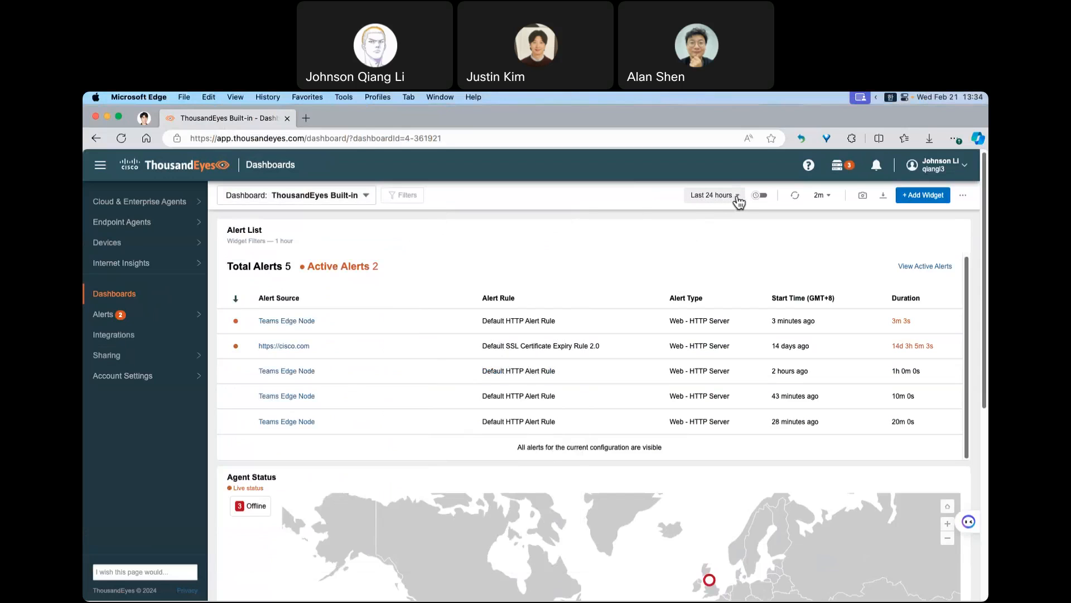
pyautogui.click(737, 196)
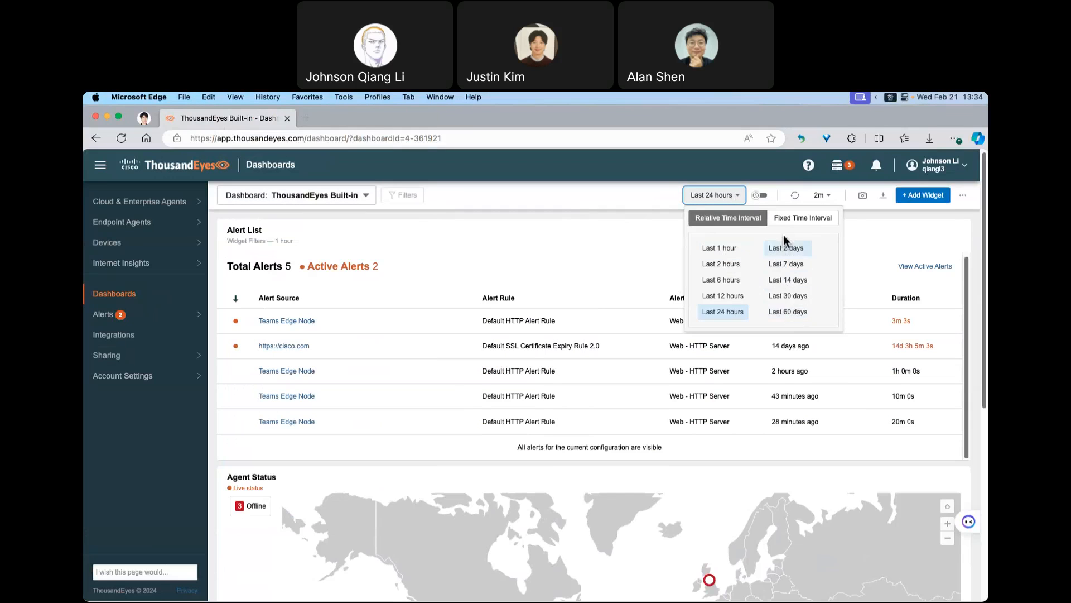
pyautogui.click(794, 218)
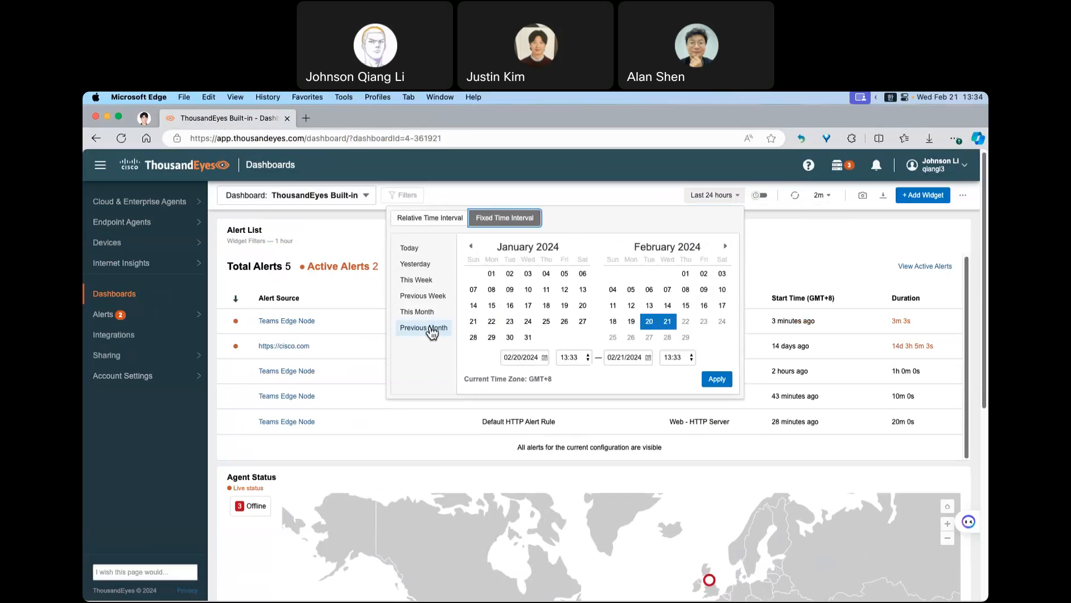
pyautogui.click(472, 247)
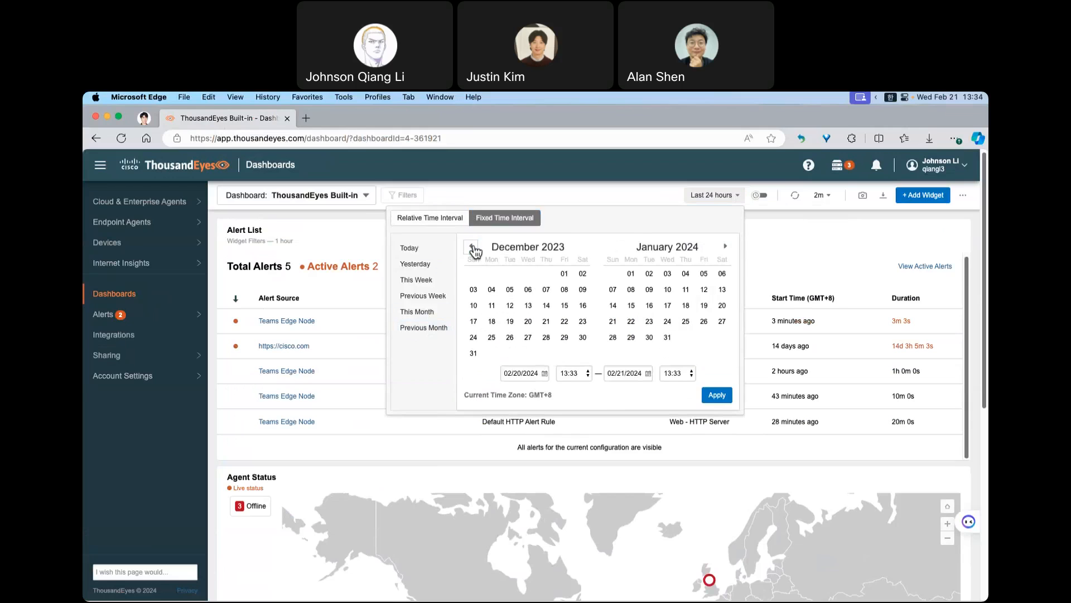
pyautogui.click(473, 247)
pyautogui.click(727, 247)
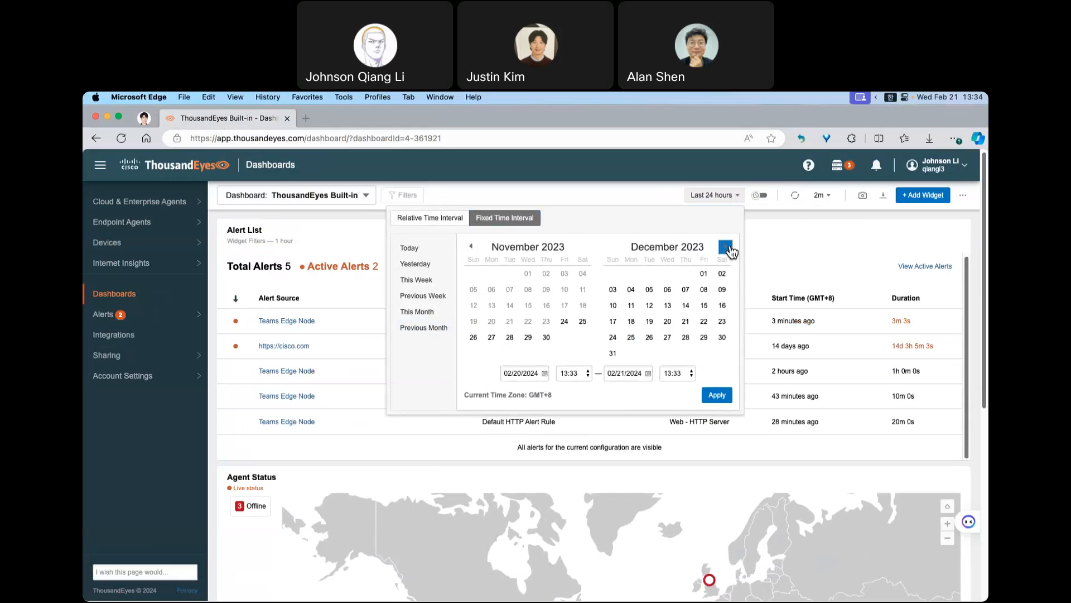
pyautogui.click(764, 229)
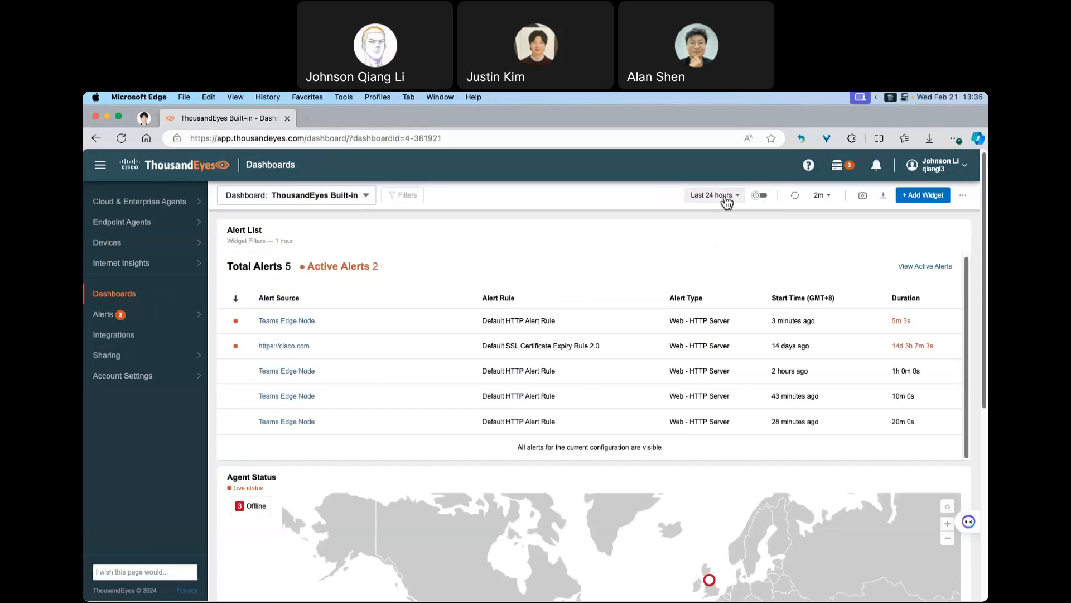
# Step: Examine the Alert List widget's time filter and its editing settings, closing the settings without changes
pyautogui.scroll(-3, 620, 270)
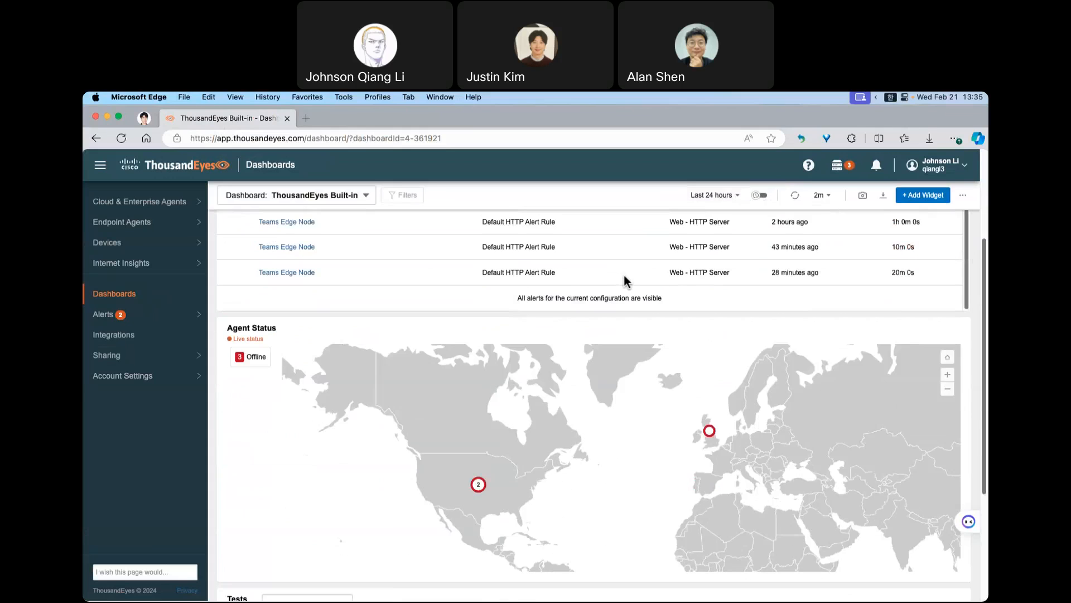
pyautogui.scroll(-3, 624, 275)
pyautogui.scroll(6, 634, 287)
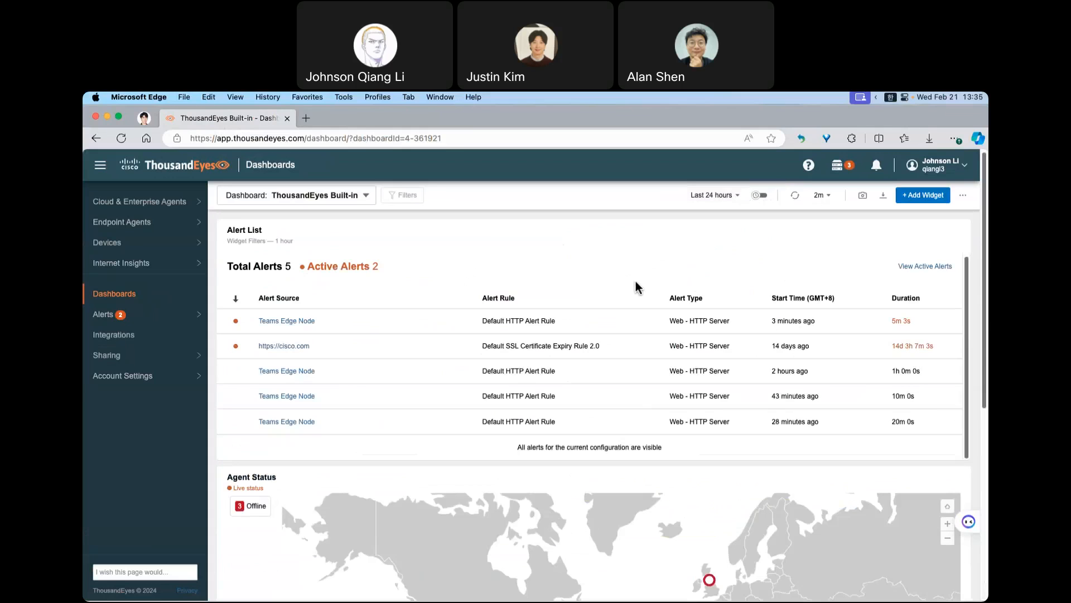
pyautogui.moveTo(226, 230); pyautogui.dragTo(273, 241)
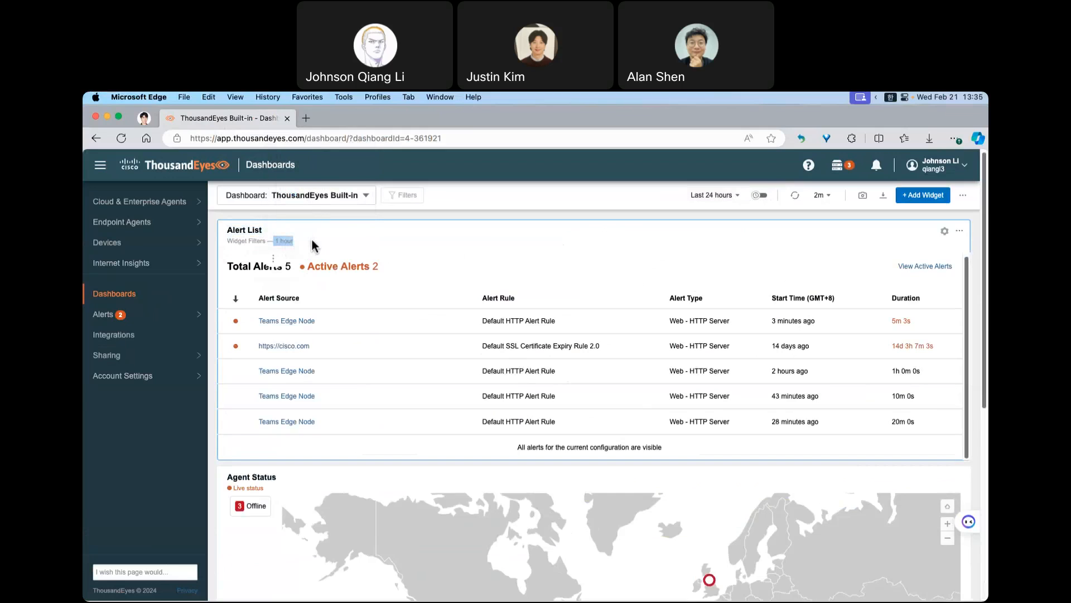
pyautogui.click(944, 230)
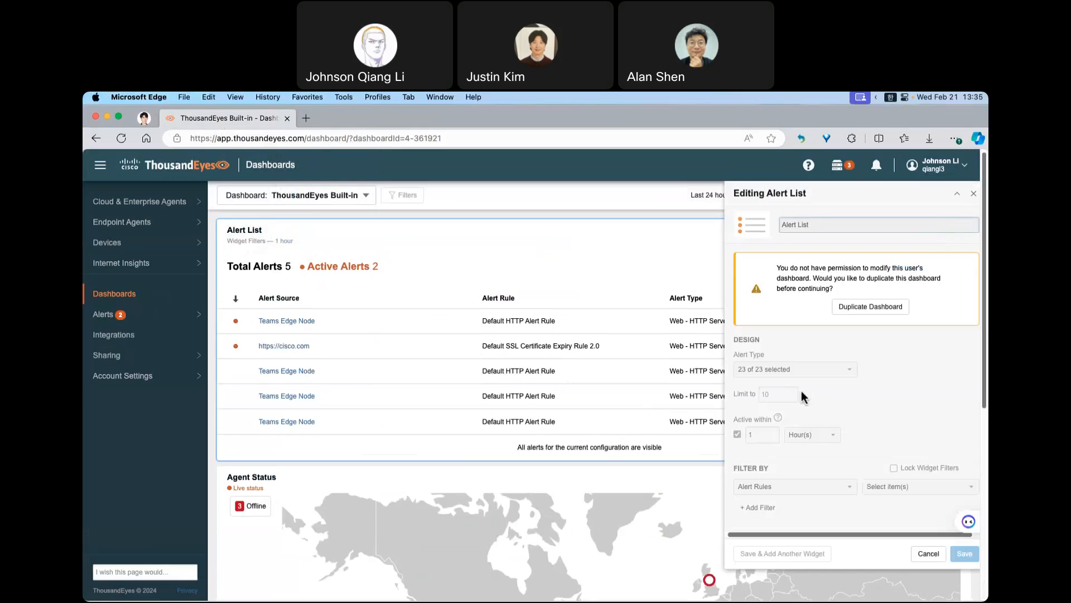
pyautogui.moveTo(986, 348); pyautogui.dragTo(986, 399)
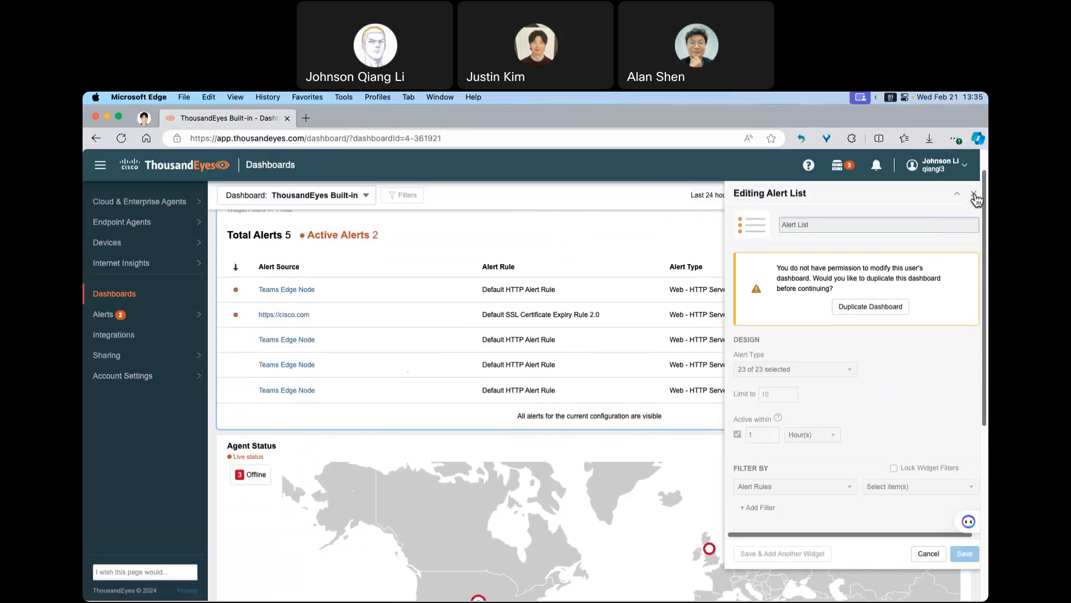
pyautogui.click(974, 193)
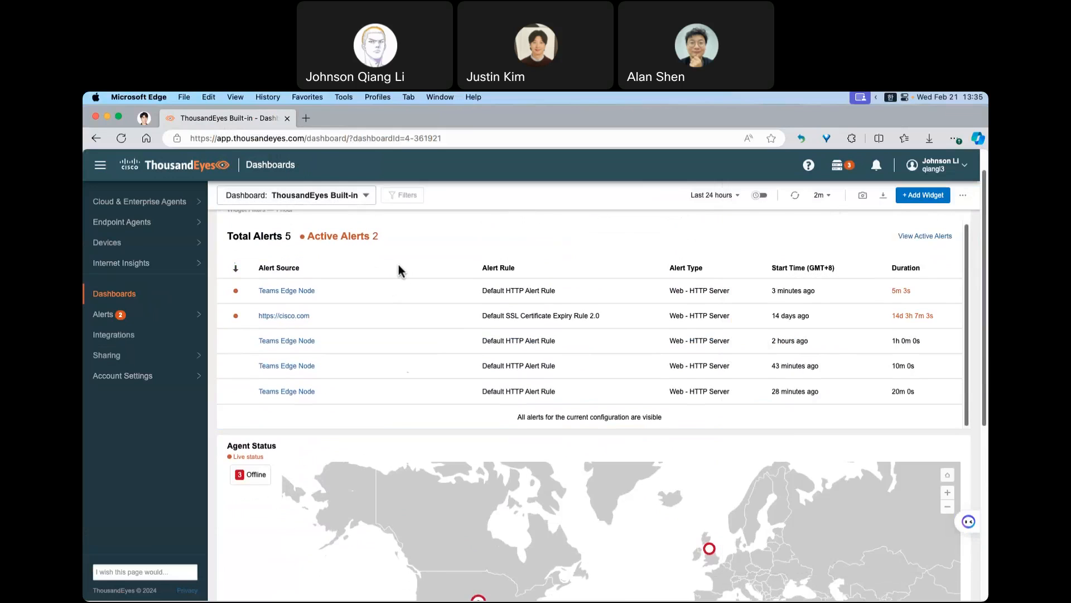
pyautogui.scroll(1, 929, 237)
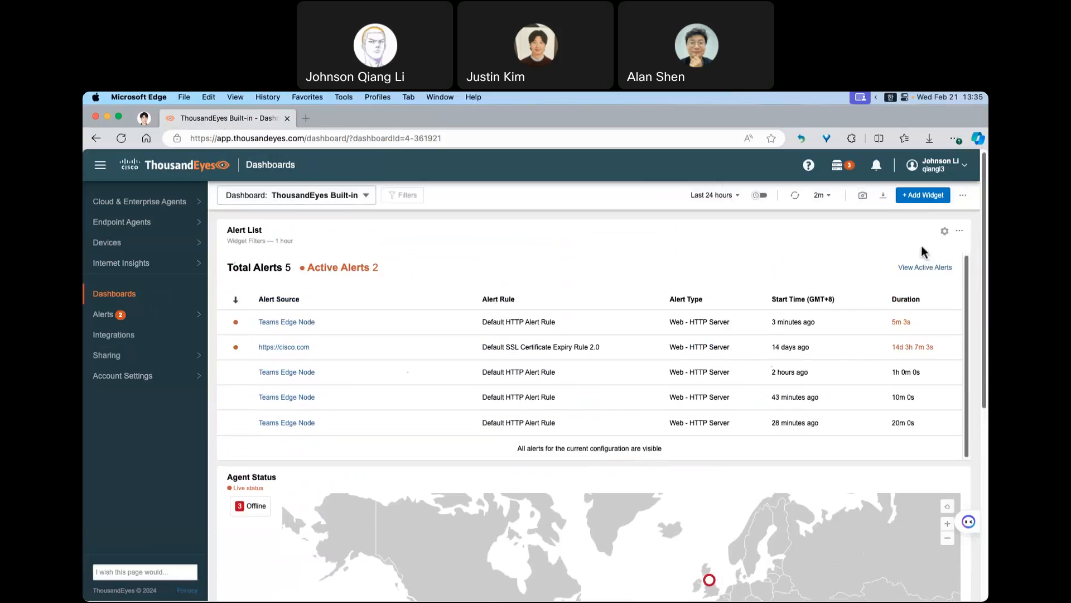
pyautogui.click(945, 234)
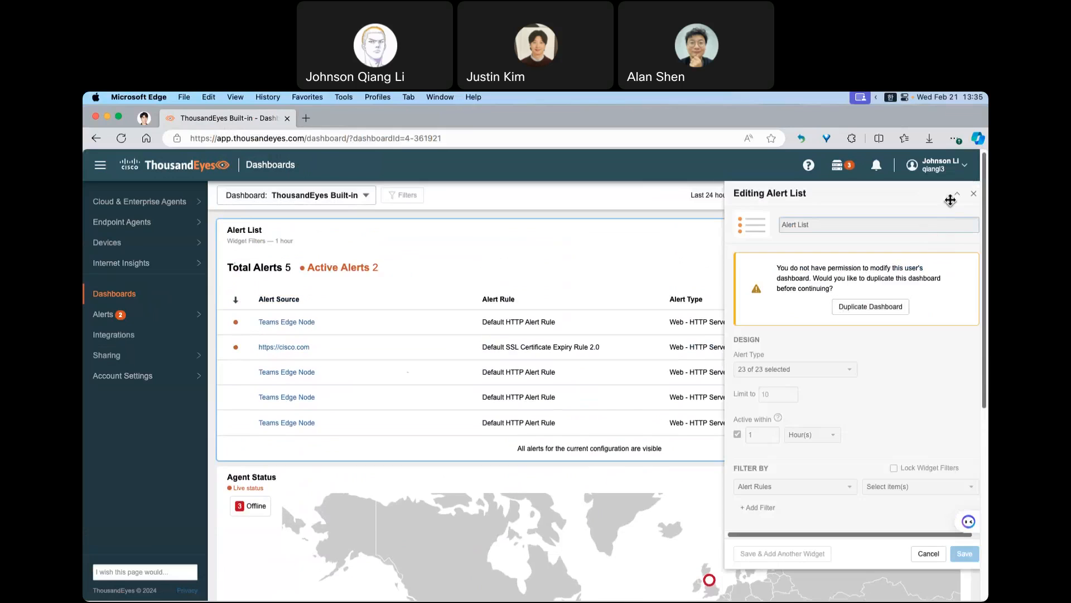
pyautogui.click(974, 195)
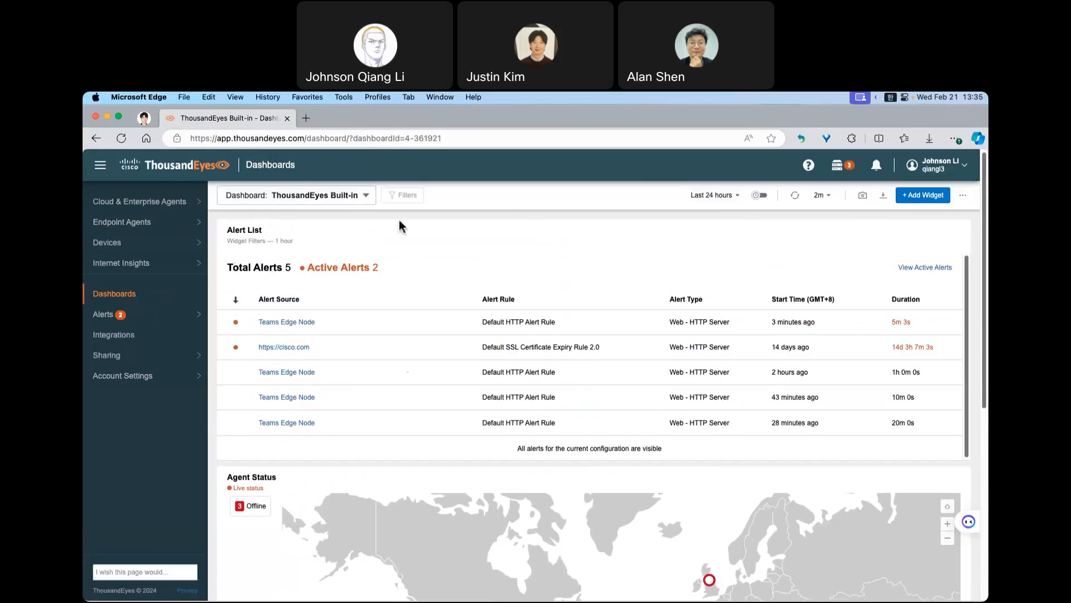
# Step: Highlight the 1 hour widget filter under the Alert List title to point it out, and clear the selection
pyautogui.moveTo(293, 240); pyautogui.dragTo(274, 240)
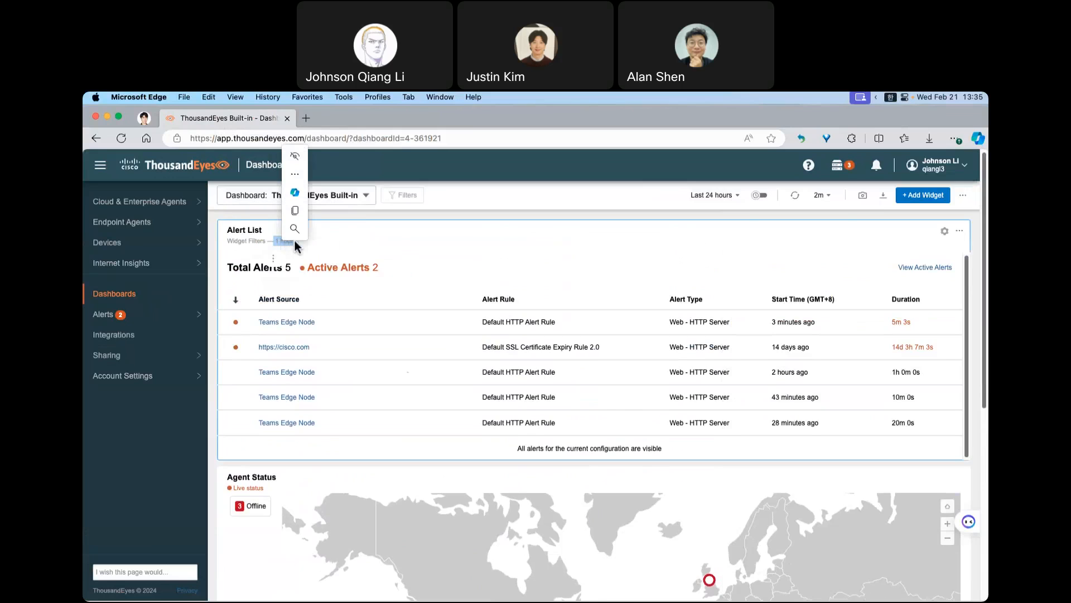
pyautogui.click(298, 240)
pyautogui.moveTo(275, 241); pyautogui.dragTo(295, 241)
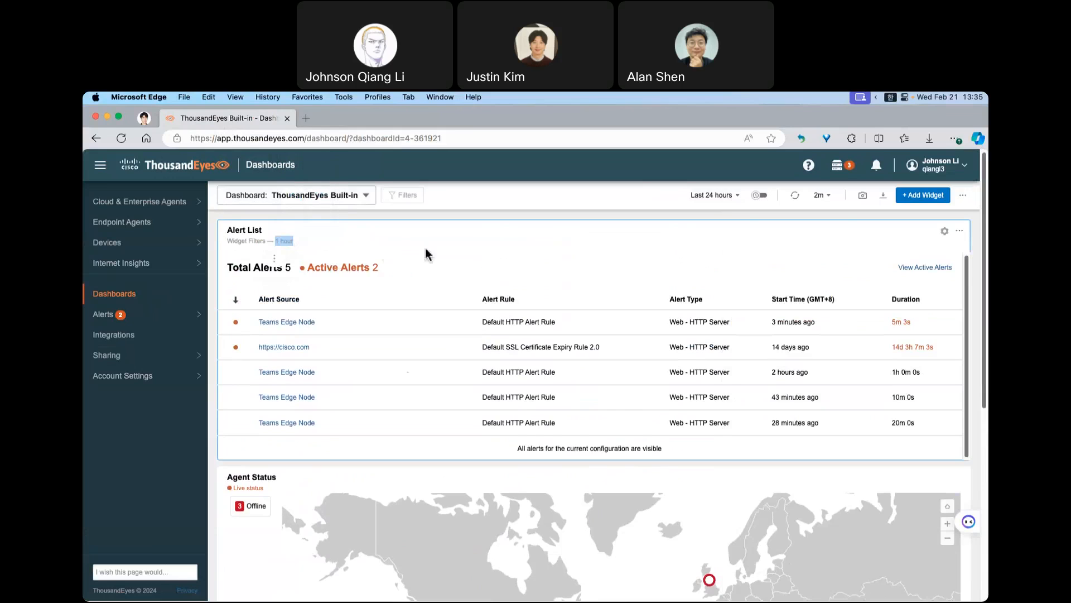
pyautogui.click(724, 213)
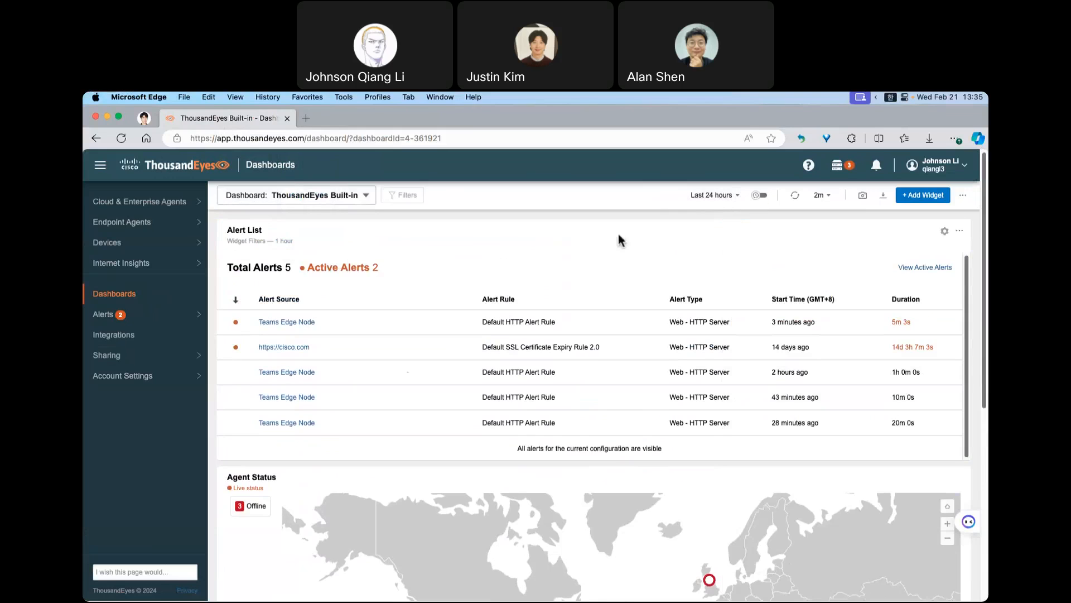
pyautogui.moveTo(274, 241); pyautogui.dragTo(291, 241)
pyautogui.click(310, 244)
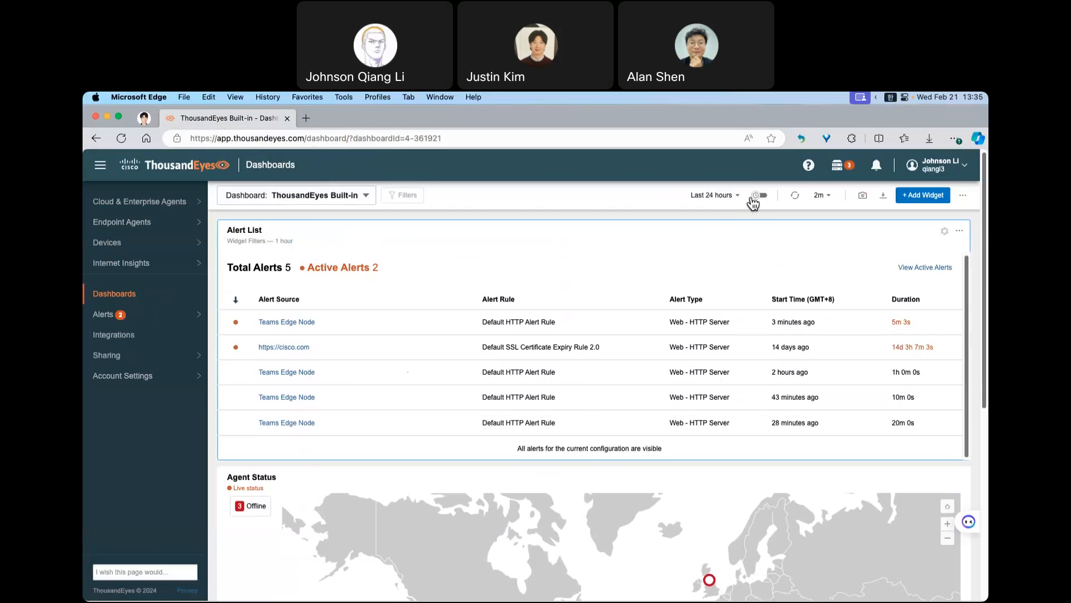
# Step: Refresh the dashboard data and view the available automatic refresh intervals, keeping the current one
pyautogui.click(796, 200)
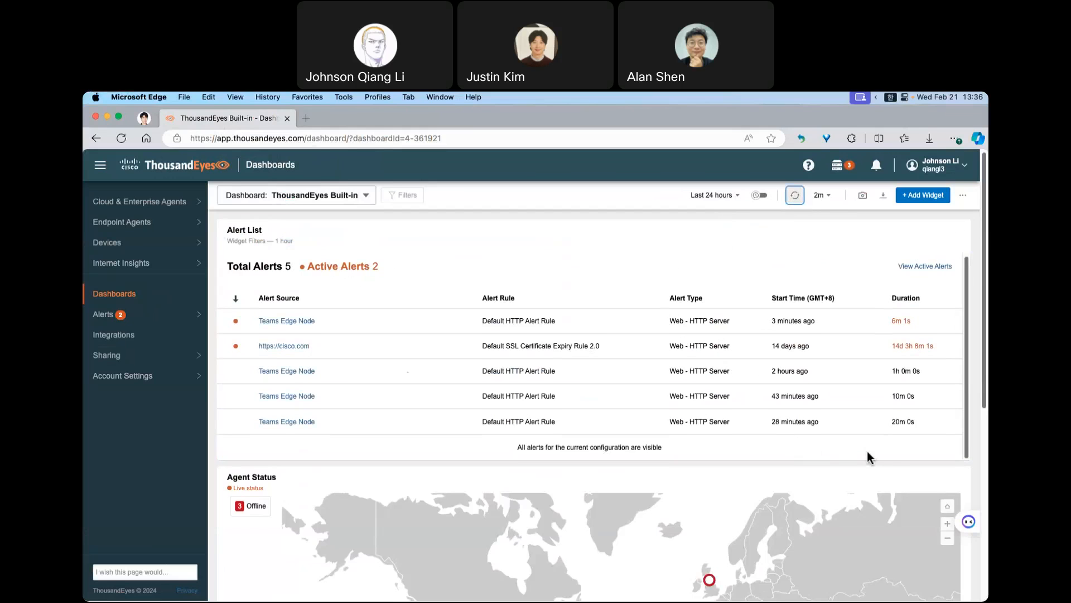
pyautogui.scroll(-4, 900, 451)
pyautogui.scroll(4, 901, 448)
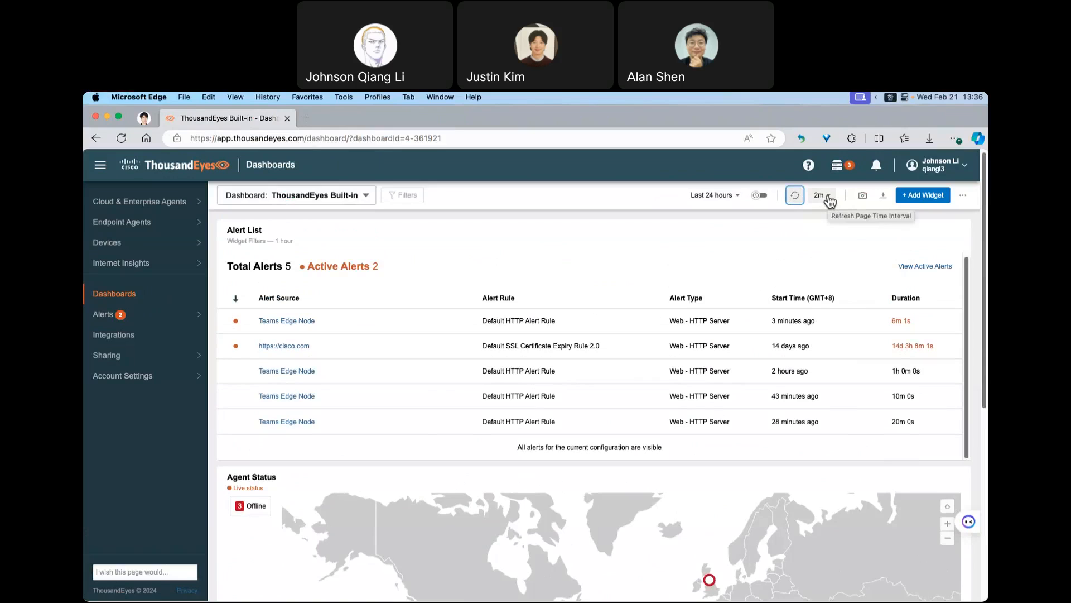
pyautogui.click(829, 201)
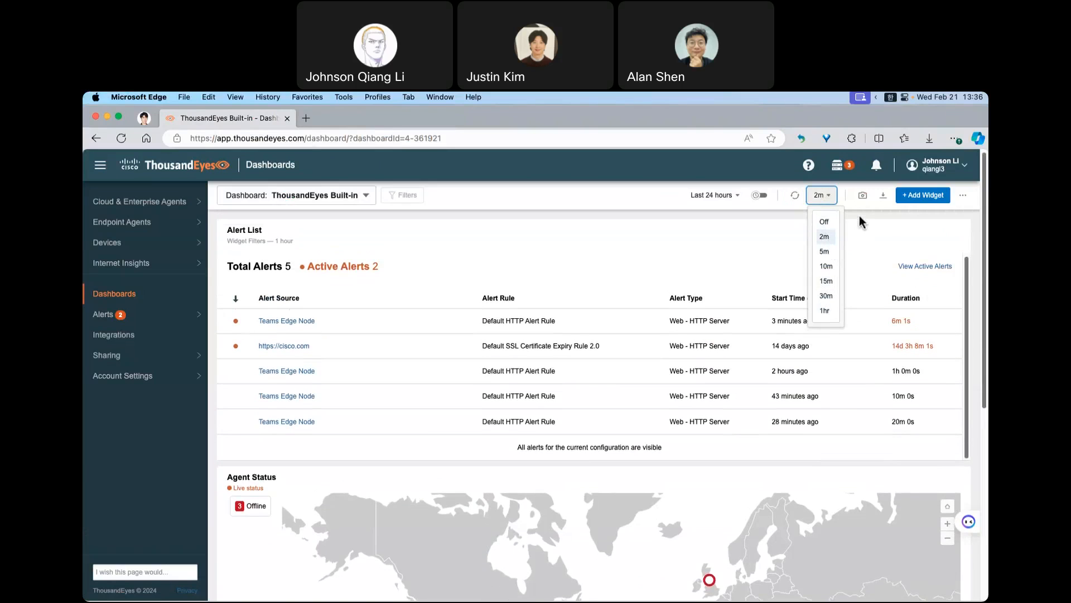
pyautogui.click(860, 215)
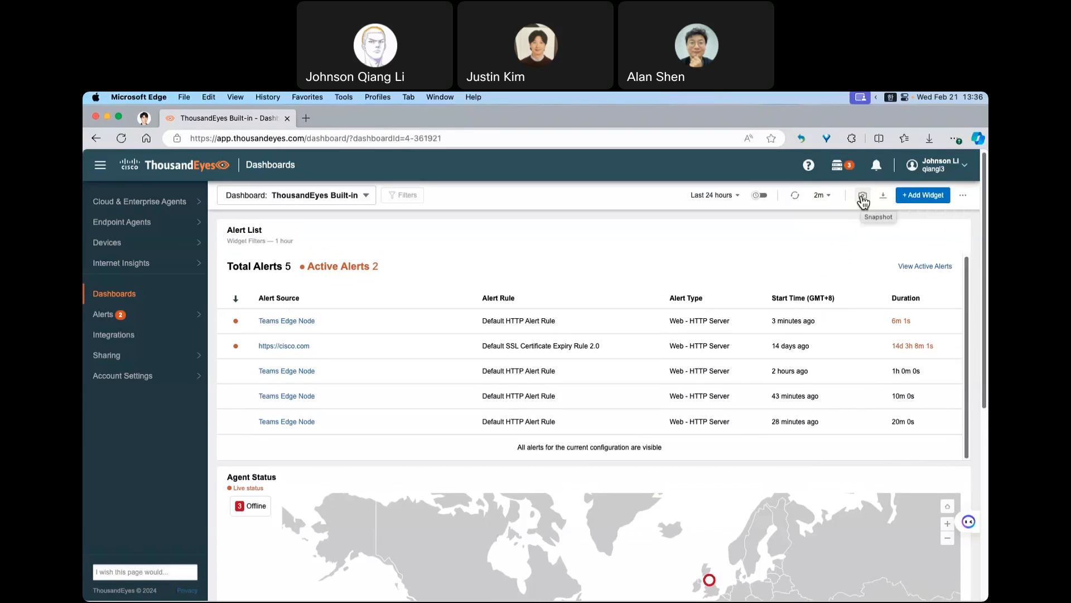
# Step: View the dashboard's snapshot options and its download format options
pyautogui.click(862, 199)
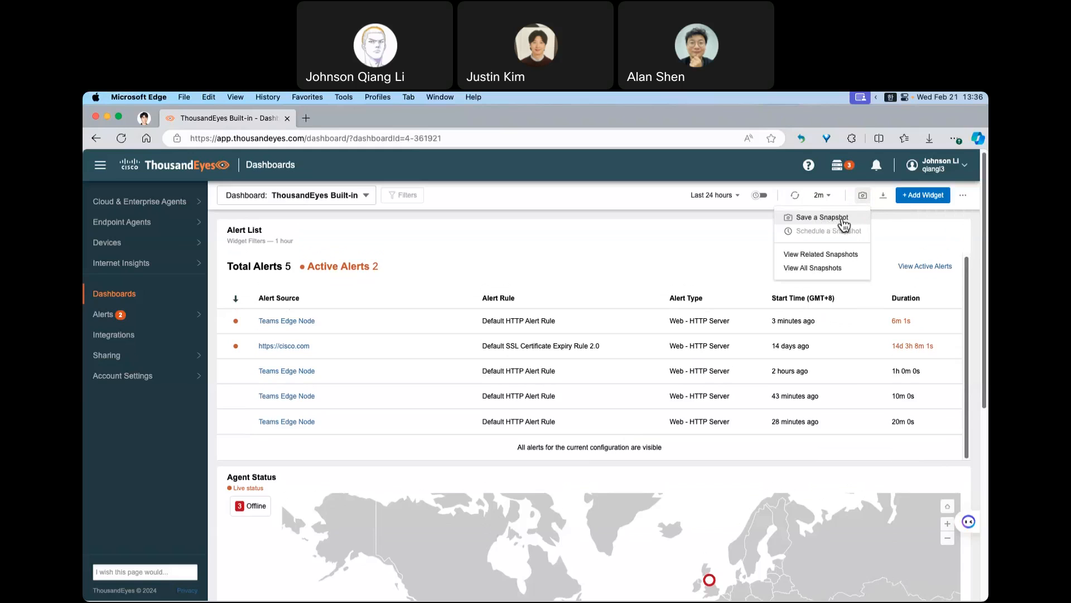
pyautogui.click(878, 221)
pyautogui.click(884, 200)
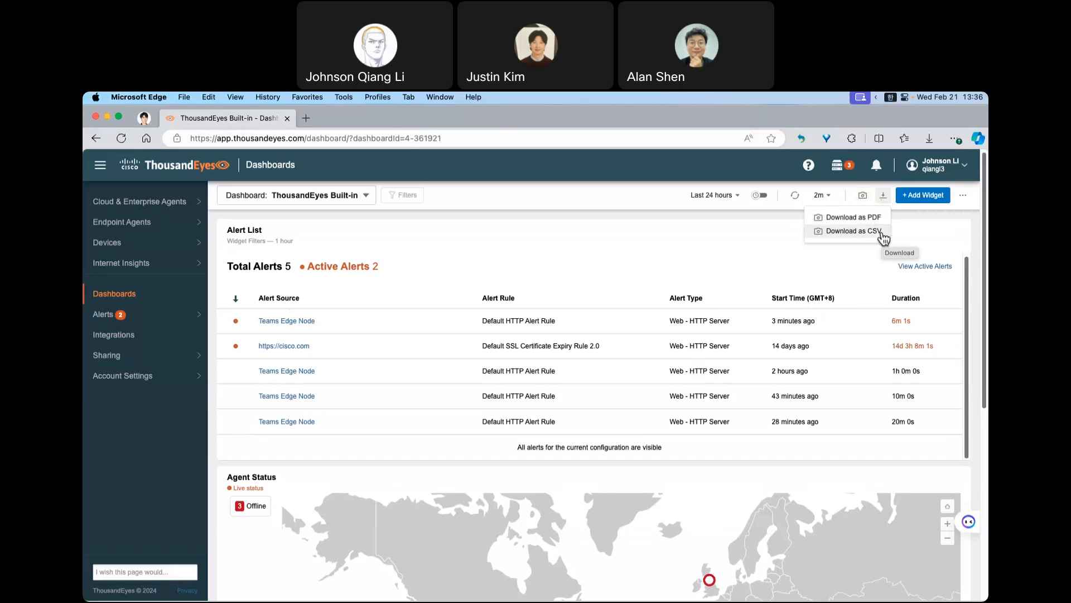
# Step: Open the widget catalogue and highlight the notice about duplicating the dashboard before modifying it, clearing the highlight again
pyautogui.click(926, 198)
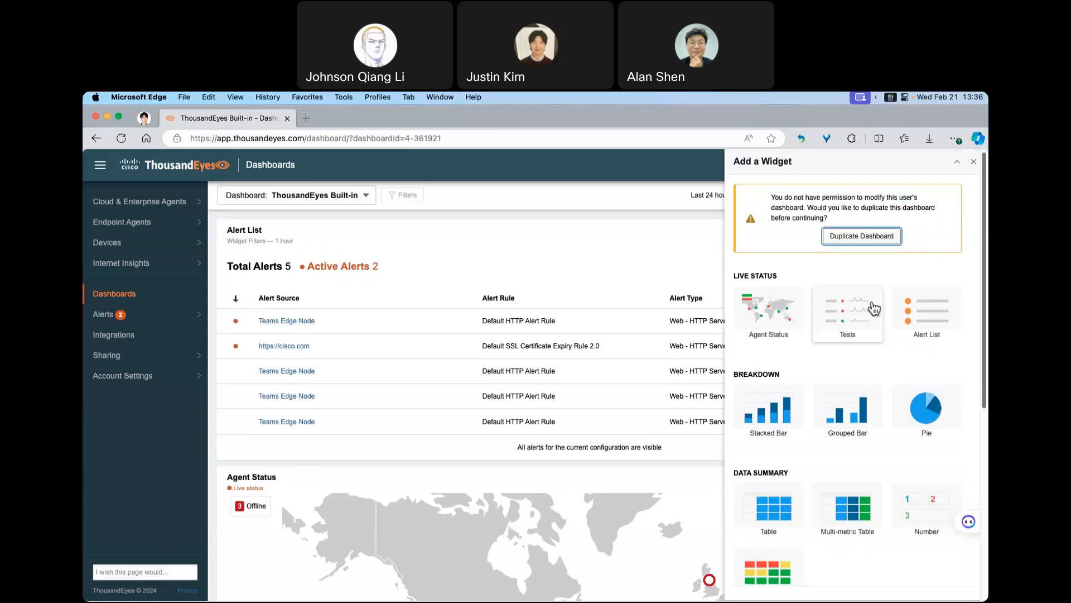
pyautogui.scroll(-1, 987, 241)
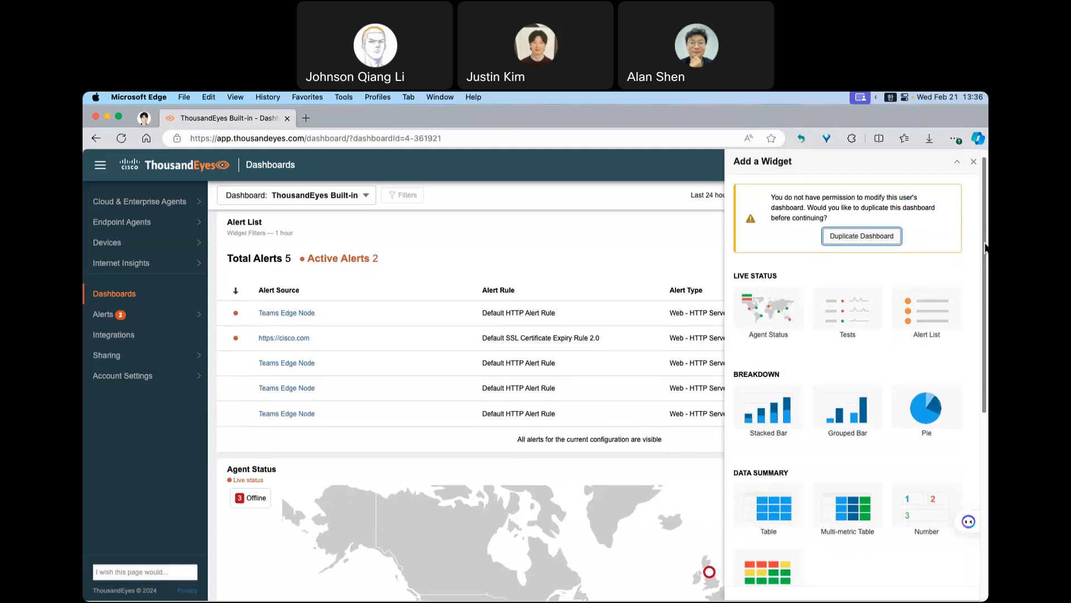
pyautogui.moveTo(770, 197); pyautogui.dragTo(835, 219)
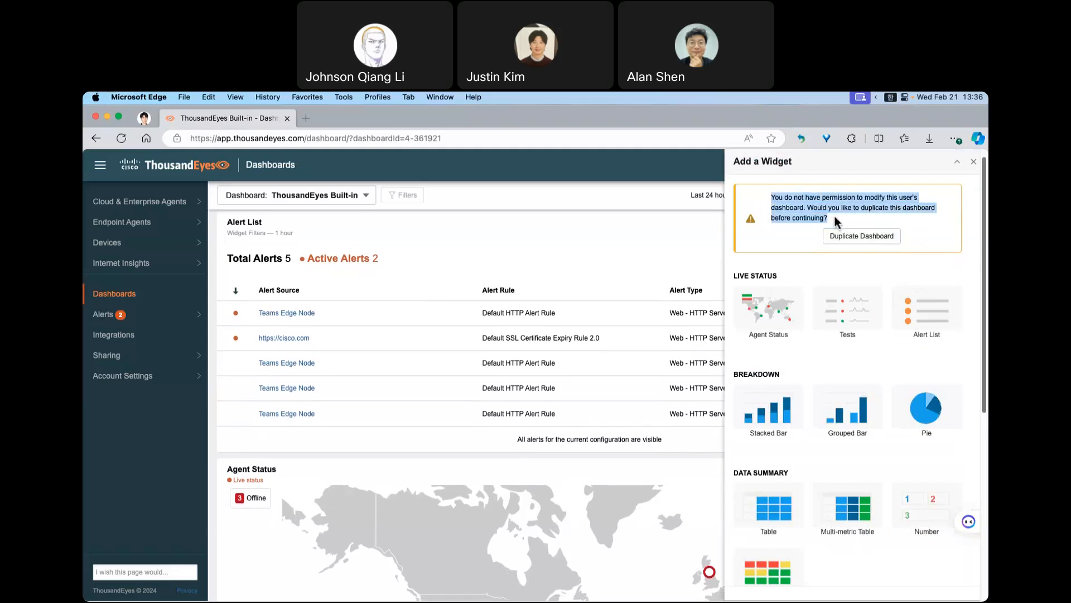
pyautogui.click(909, 216)
pyautogui.click(867, 222)
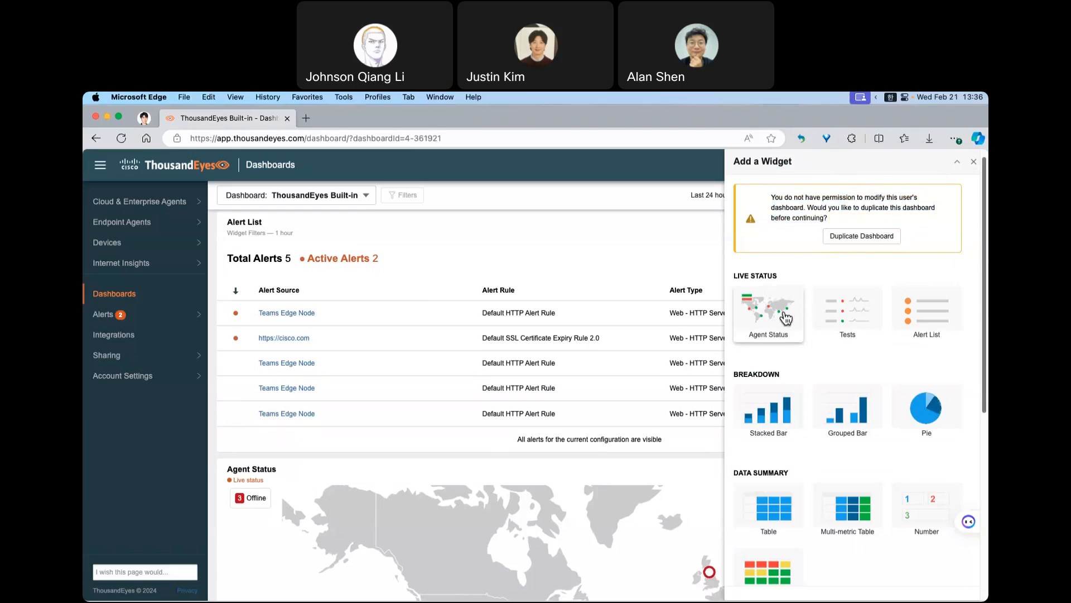
# Step: Browse the available widget types from Live Status through Maps and close the widget catalogue without adding anything
pyautogui.scroll(-1, 809, 339)
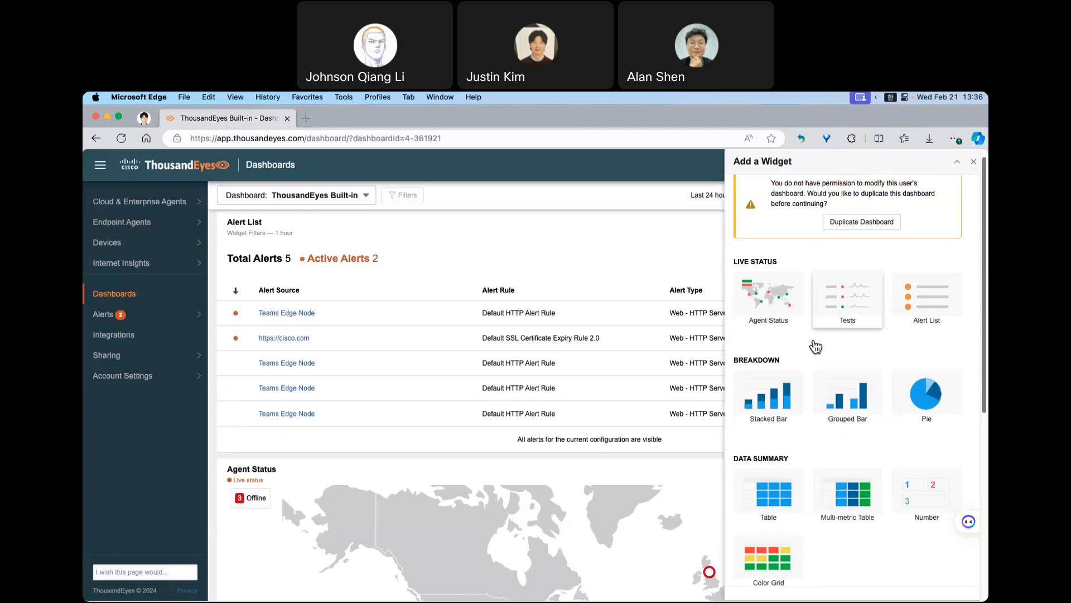
pyautogui.scroll(-4, 802, 336)
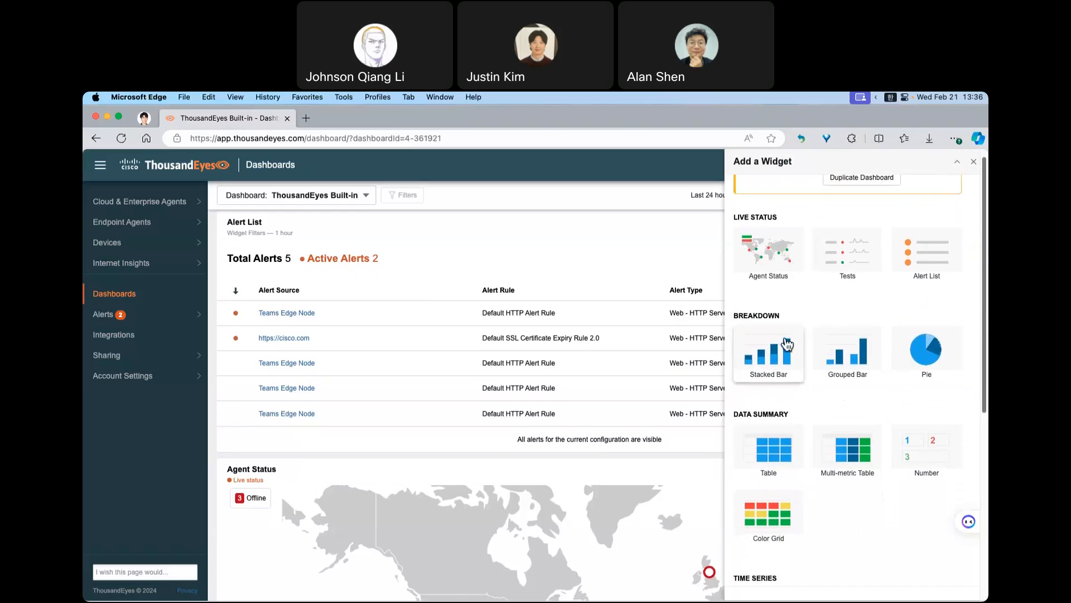
pyautogui.scroll(-10, 810, 397)
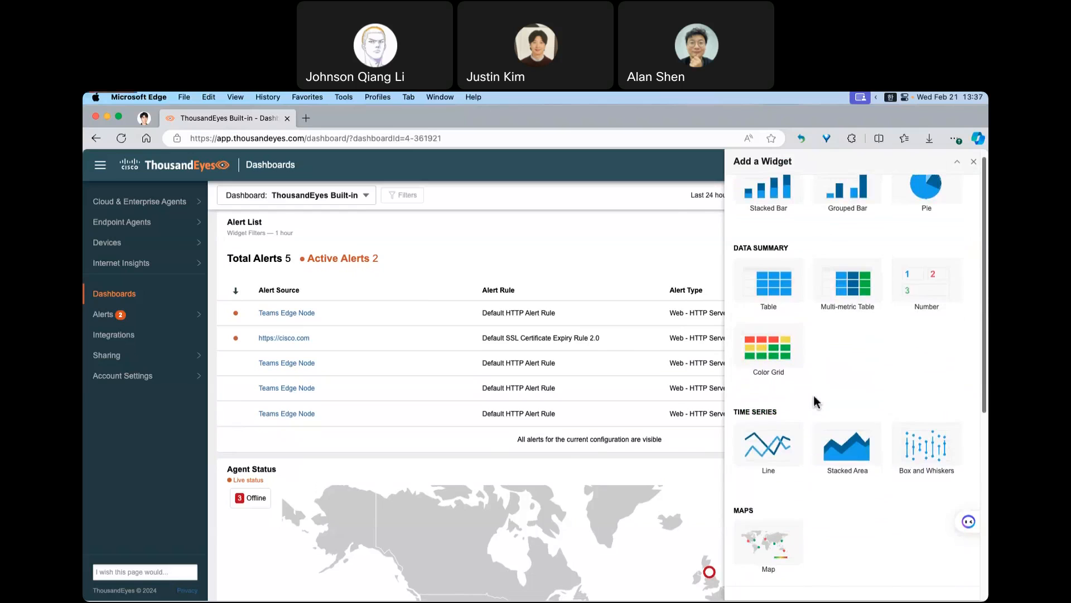
pyautogui.scroll(10, 885, 355)
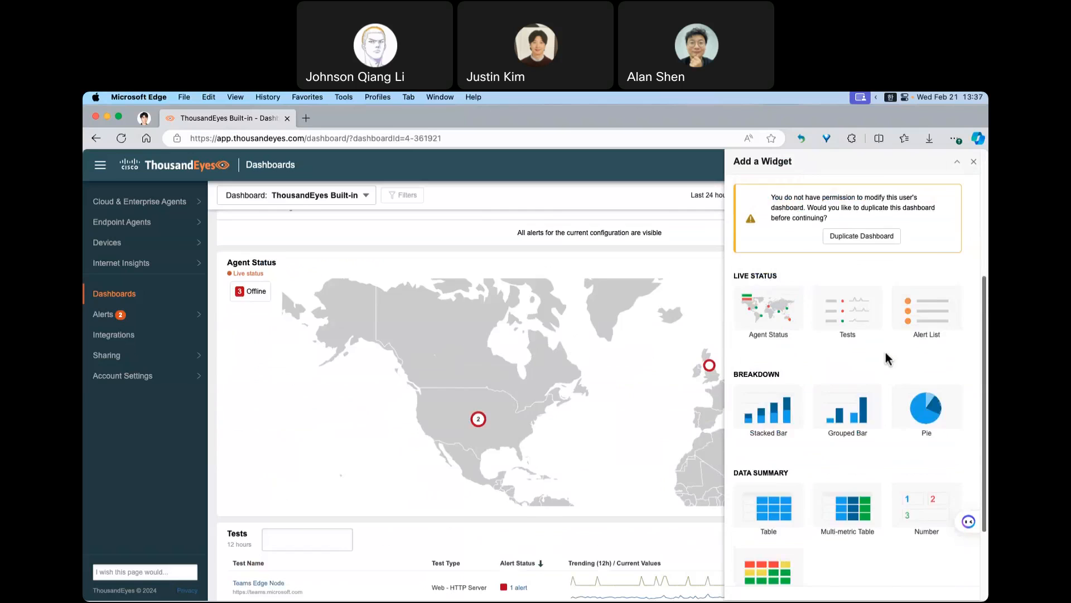
pyautogui.click(974, 163)
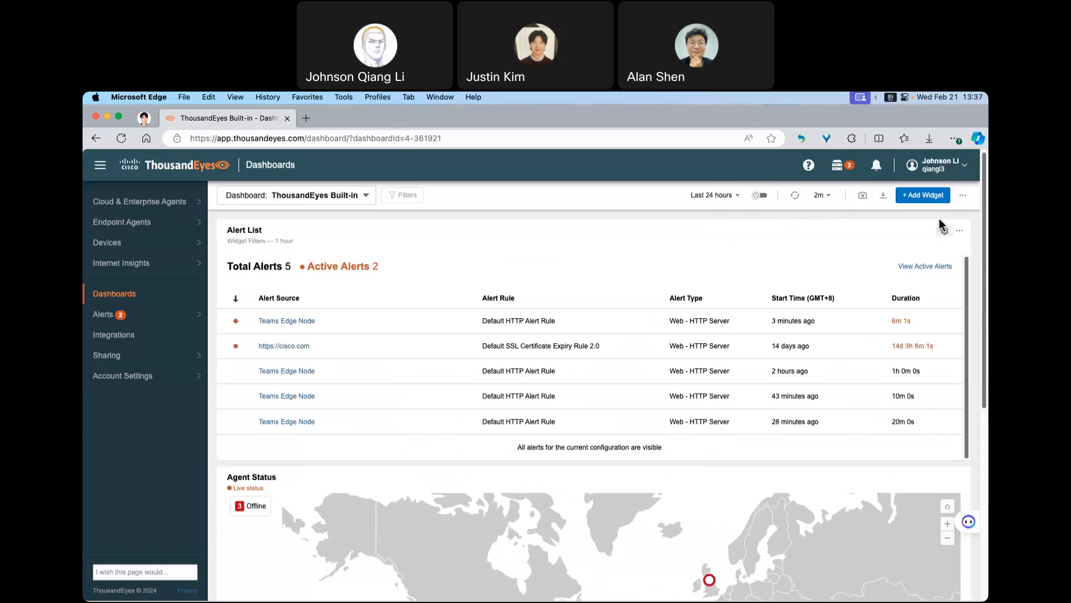
# Step: View the dashboard's management options for creating, duplicating, editing and deleting, choosing none of them
pyautogui.click(963, 200)
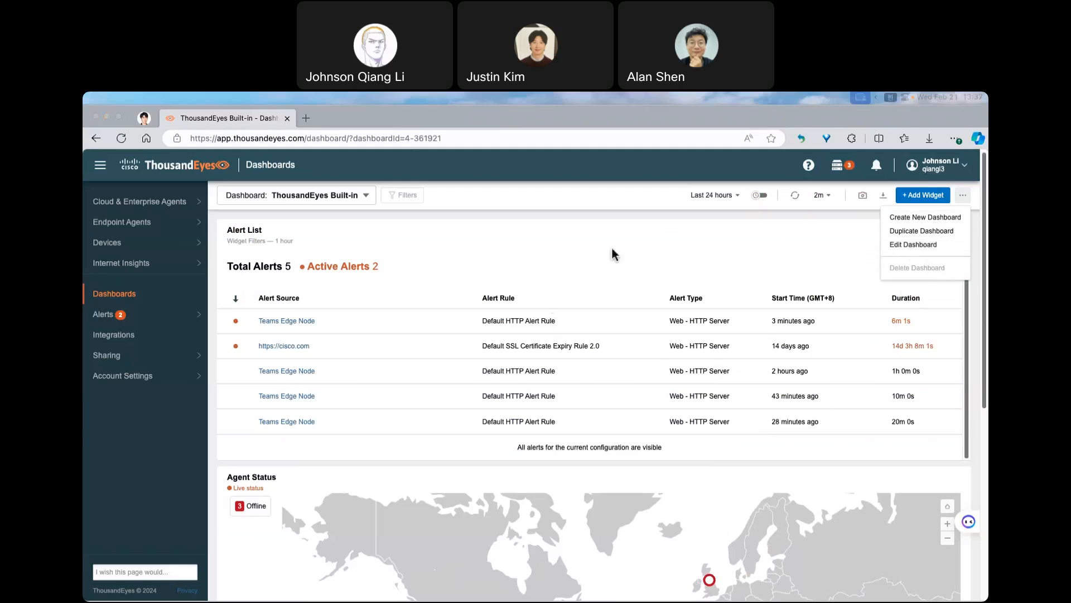
pyautogui.click(566, 218)
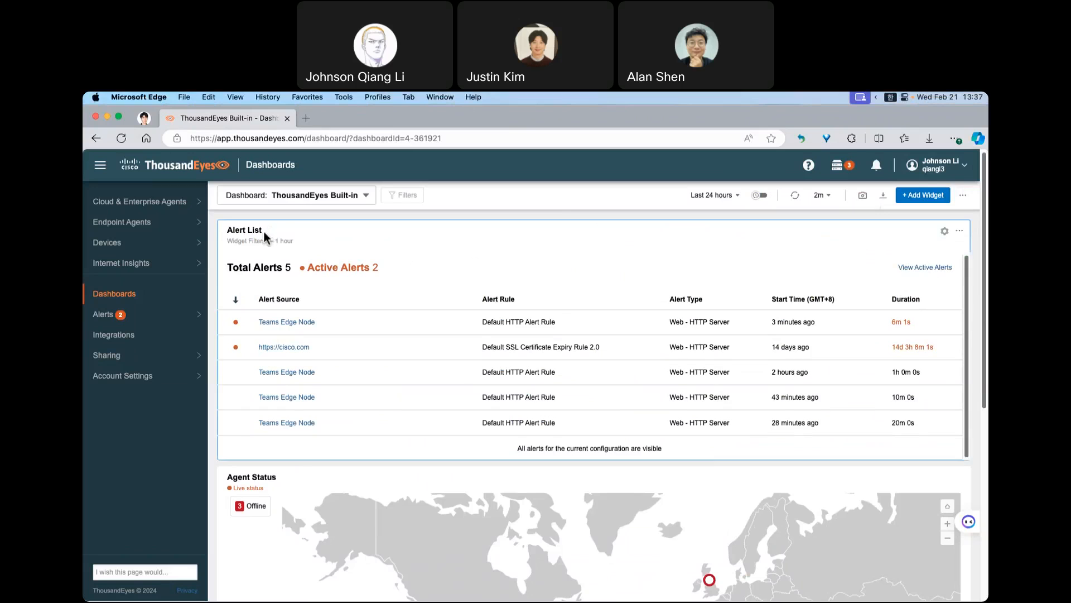
# Step: Highlight the Alert List widget's title to point it out, and dismiss the web search for it and the highlight
pyautogui.moveTo(231, 231); pyautogui.dragTo(262, 231)
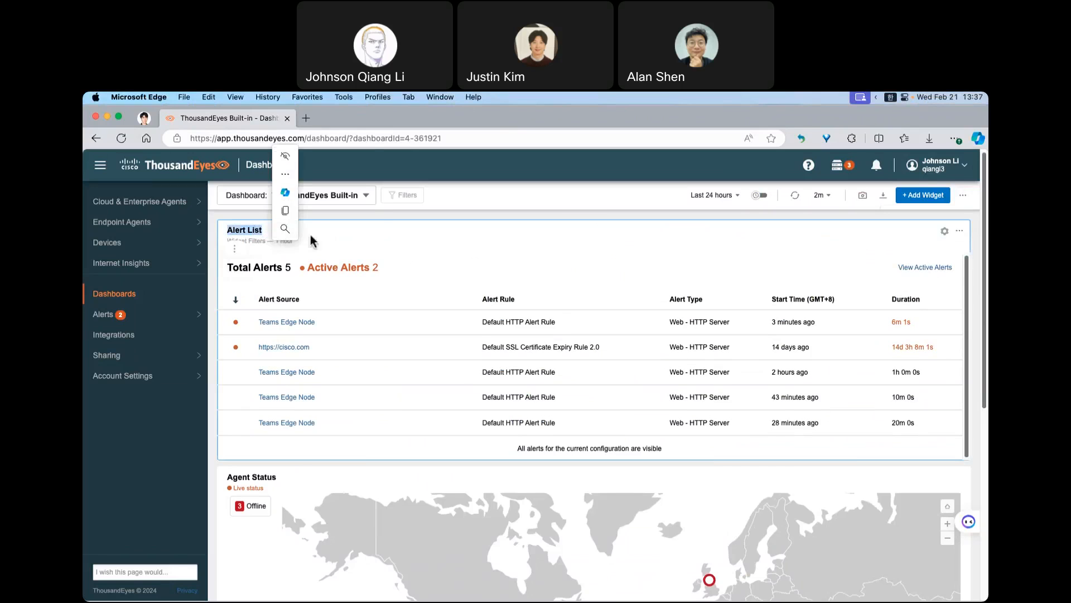
pyautogui.click(344, 233)
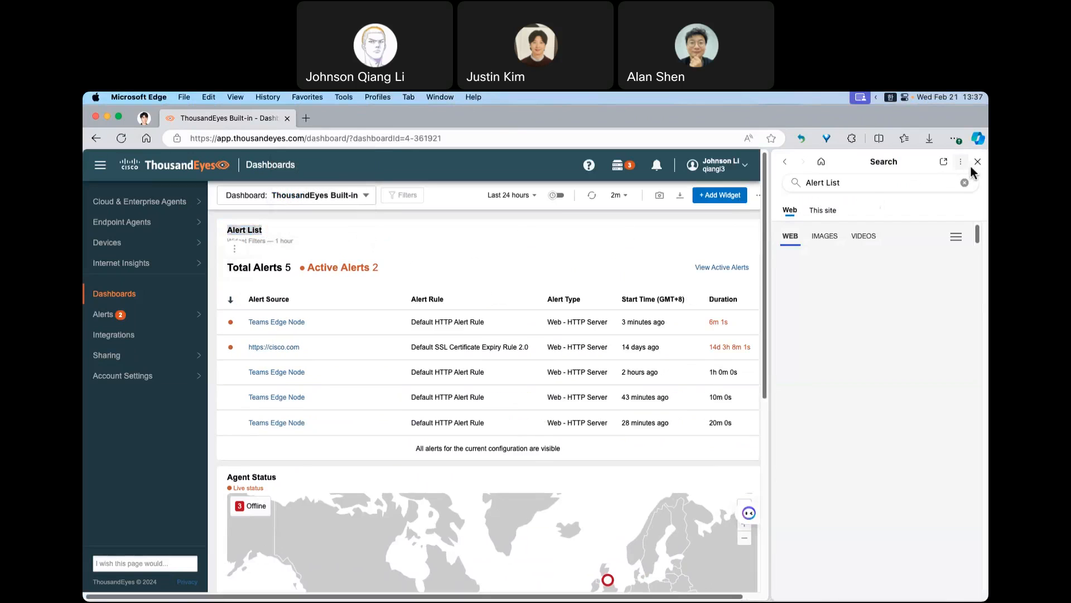
pyautogui.click(969, 163)
pyautogui.click(413, 212)
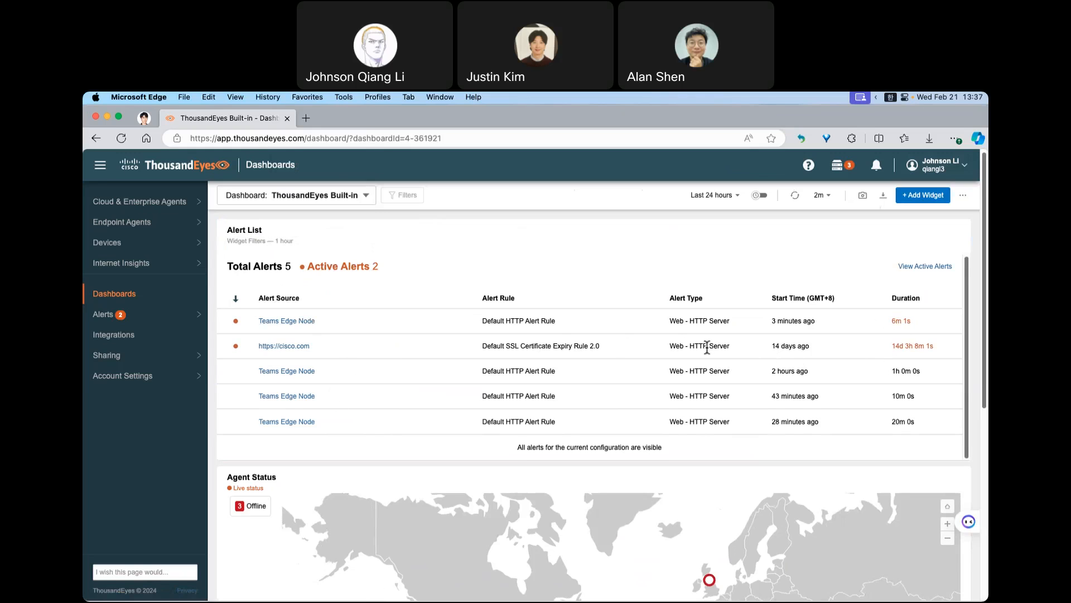
# Step: Examine the agents marked on the Agent Status map in the United Kingdom and the United States
pyautogui.scroll(-1, 597, 447)
pyautogui.scroll(-4, 603, 418)
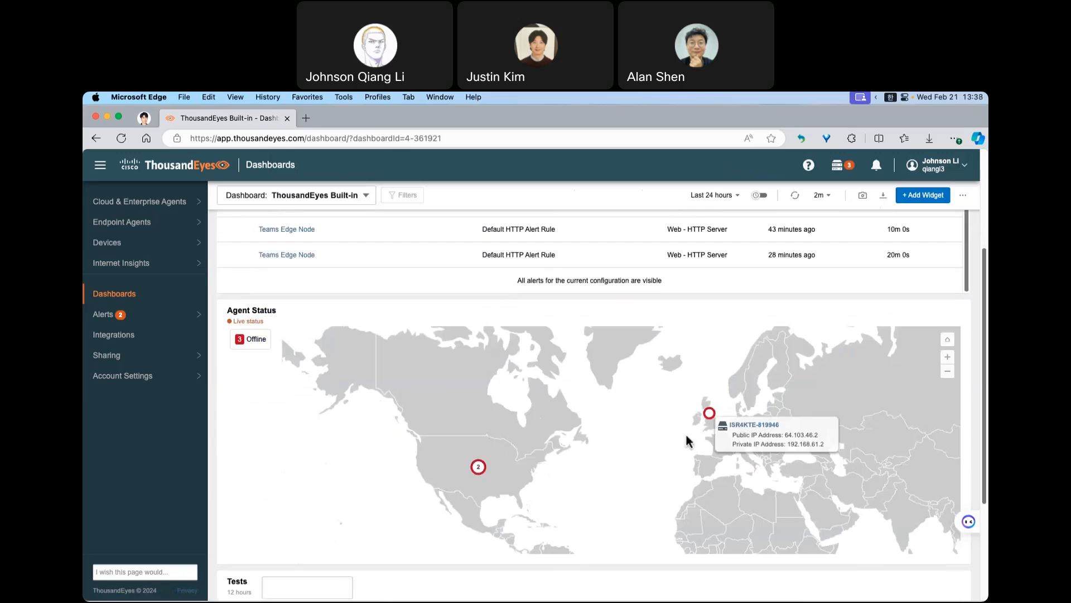
pyautogui.moveTo(479, 466)
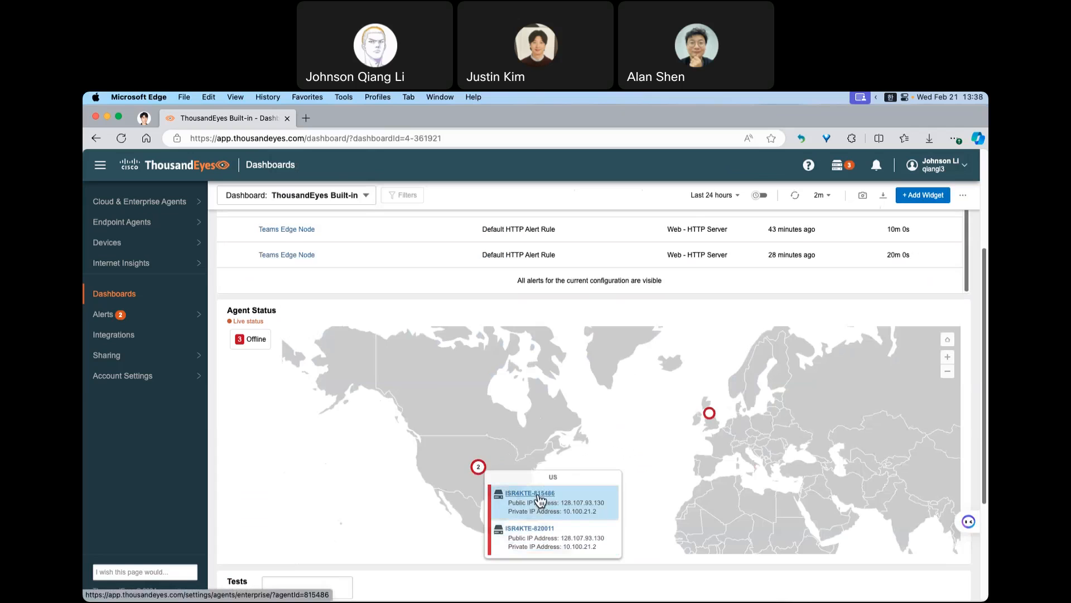
pyautogui.click(648, 441)
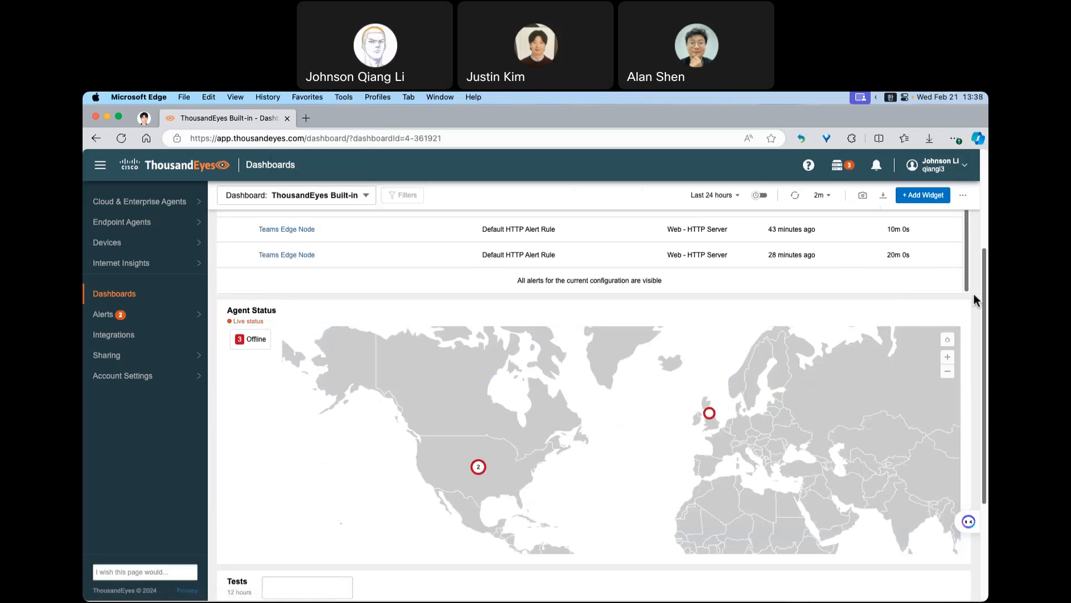
# Step: Examine the Tests widget's alert statuses and 12-hour trends, and return to the start of the dashboard
pyautogui.scroll(-5, 814, 382)
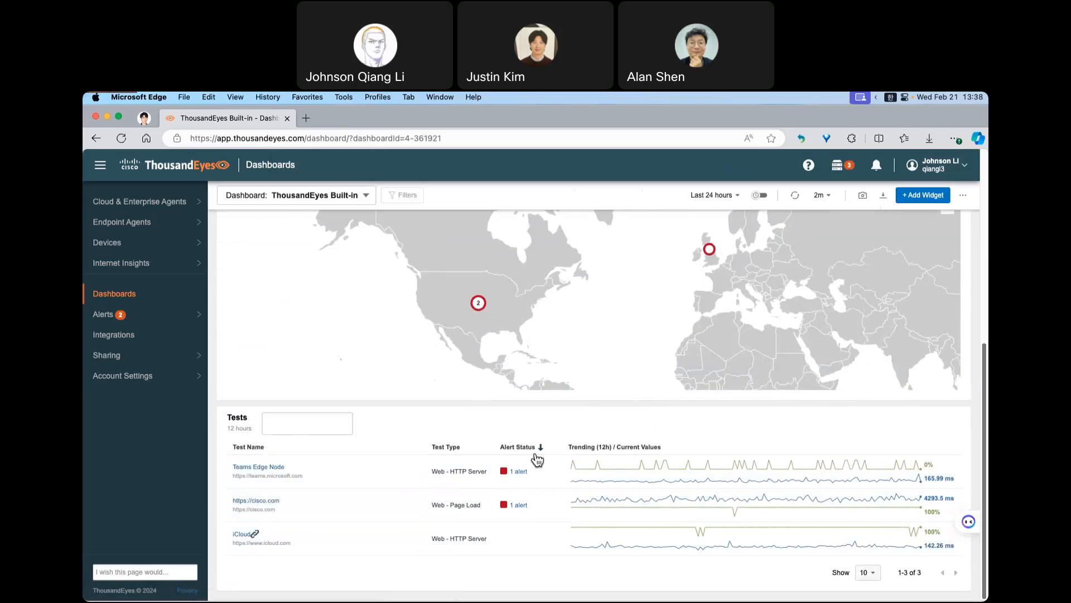
pyautogui.moveTo(642, 467)
pyautogui.scroll(6, 622, 408)
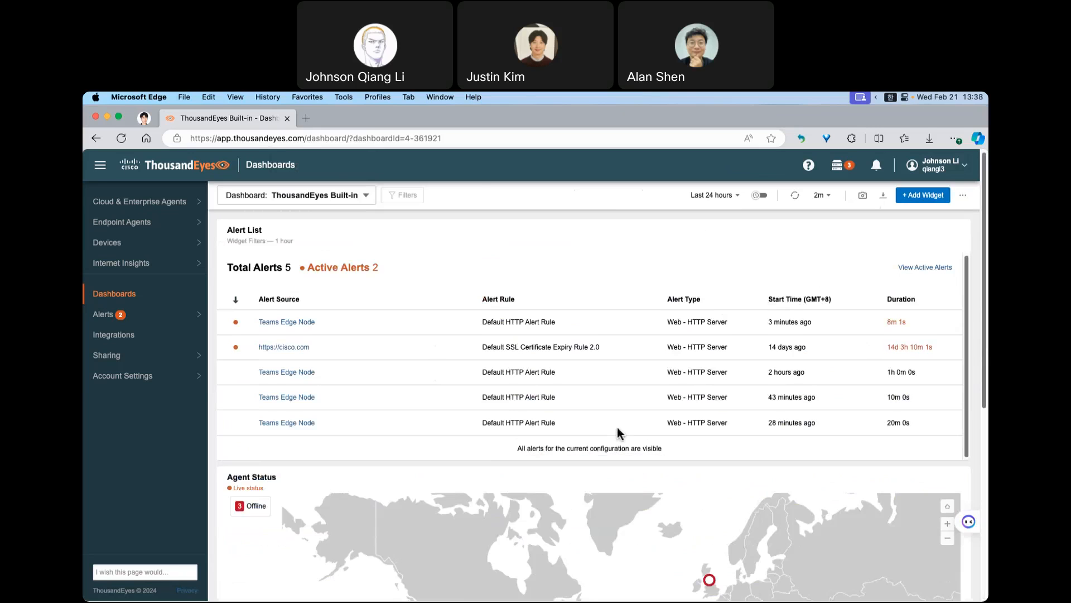
# Step: Start duplicating the built-in dashboard from the widget catalogue's notice and name the copy ATX
pyautogui.click(926, 196)
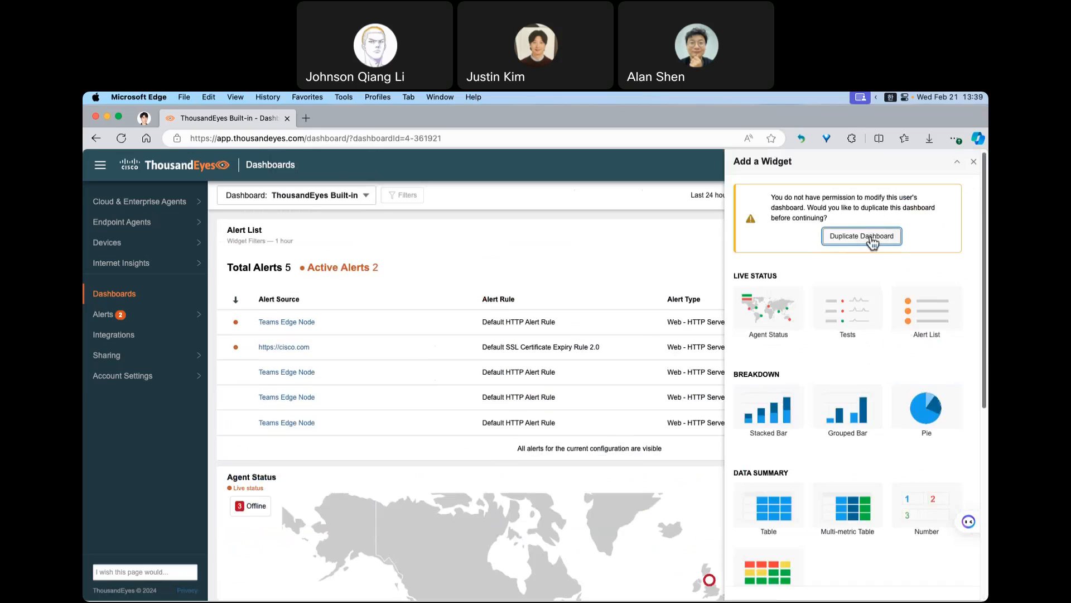
pyautogui.click(867, 240)
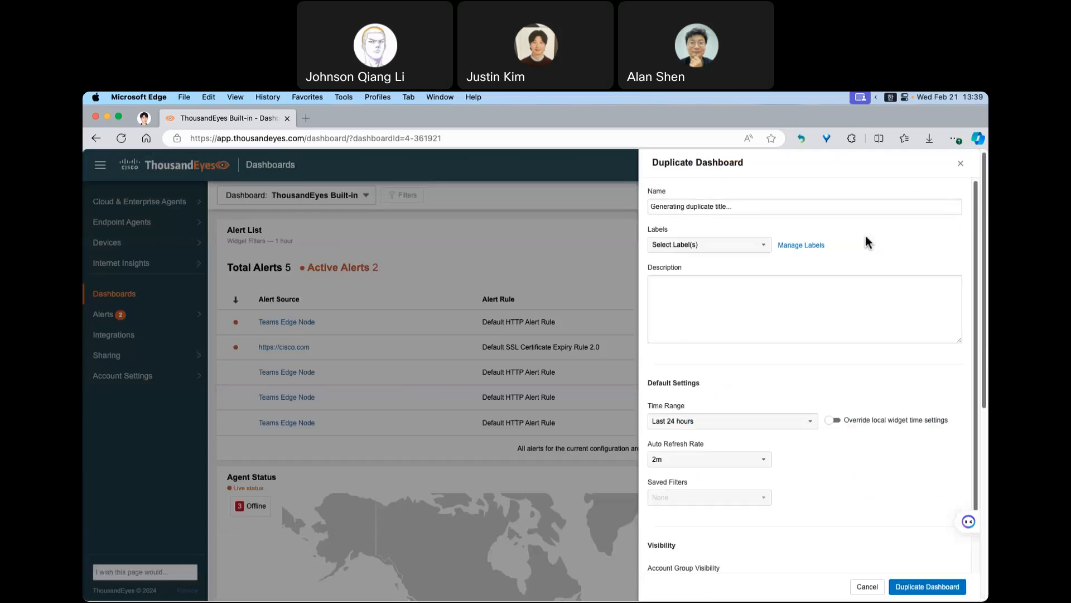
pyautogui.click(781, 206)
pyautogui.moveTo(793, 206); pyautogui.dragTo(639, 204)
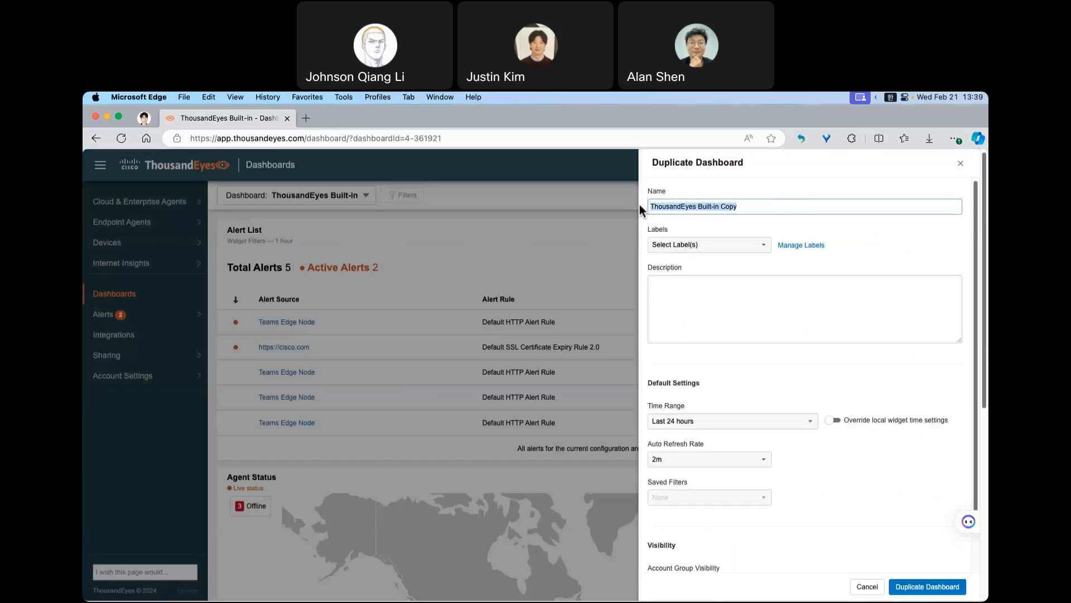
pyautogui.press('BackSpace')
pyautogui.hotkey('ctrl', 'space')
pyautogui.hotkey('ctrl', 'space')
pyautogui.write('ATX')
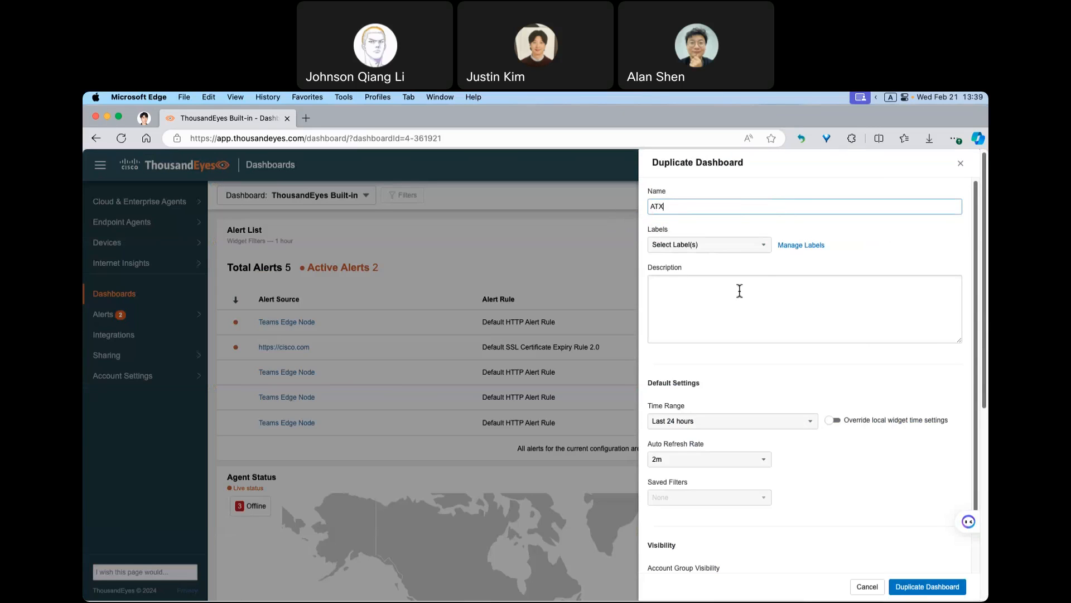
# Step: Review the copy's time range, auto refresh rate and visibility options, keeping the defaults, and create the duplicate dashboard
pyautogui.scroll(-1, 771, 277)
pyautogui.scroll(-1, 771, 277)
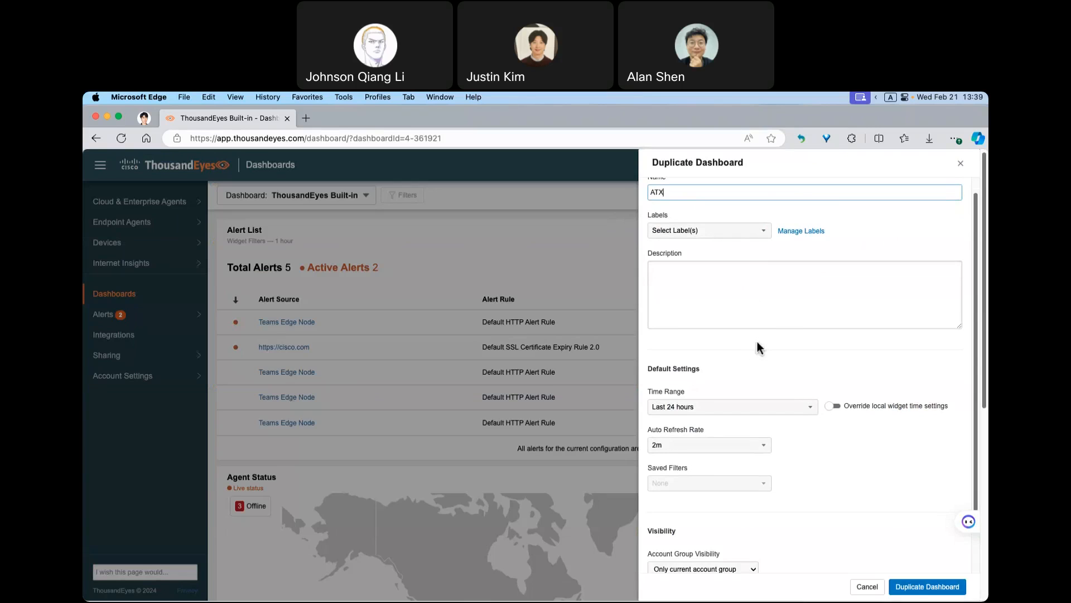
pyautogui.scroll(-5, 778, 325)
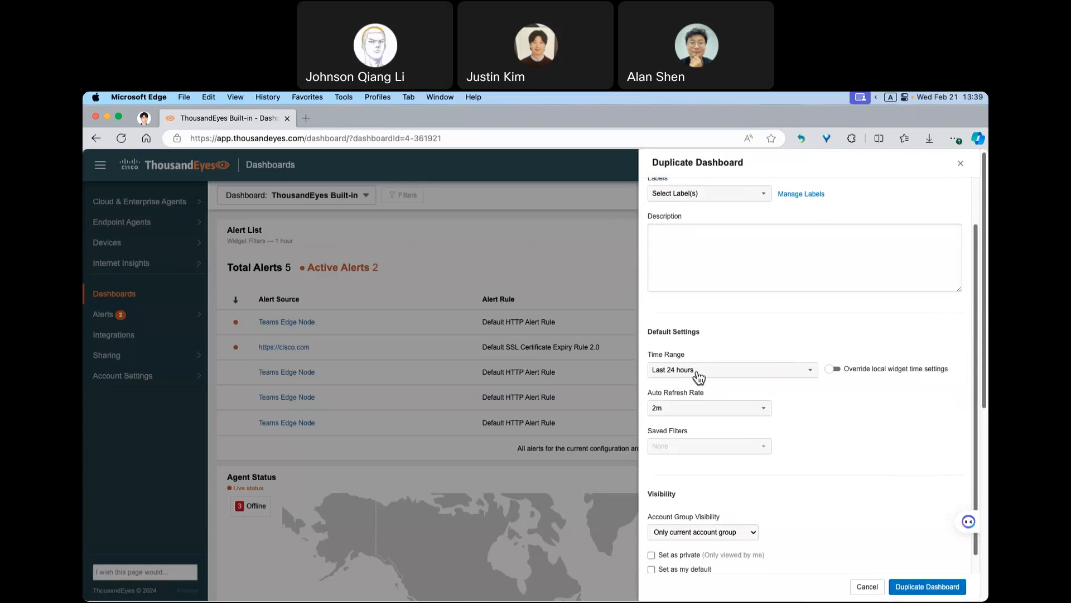
pyautogui.click(796, 373)
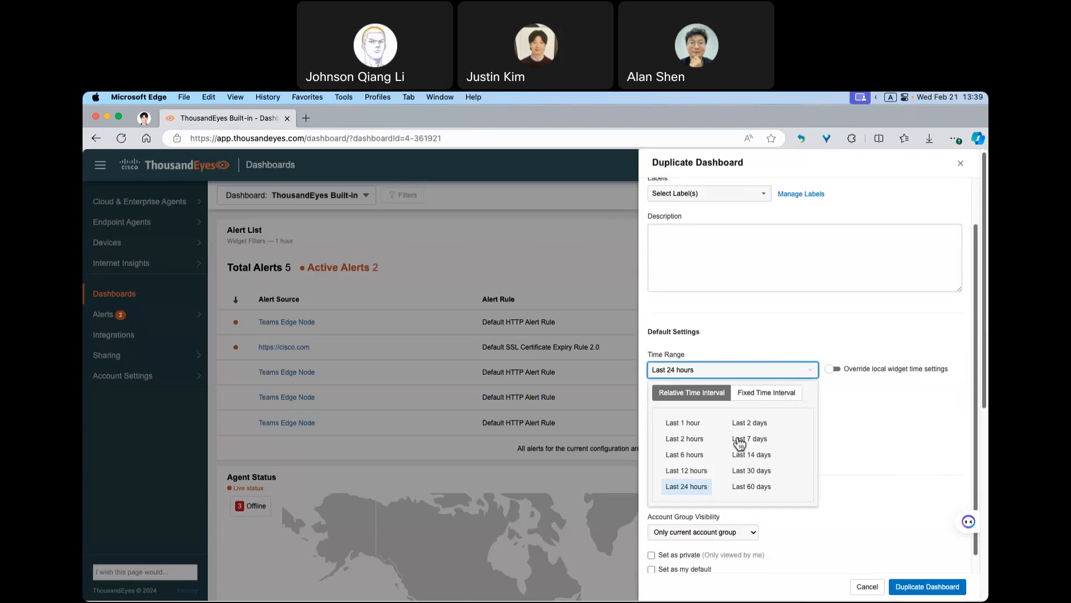
pyautogui.click(767, 347)
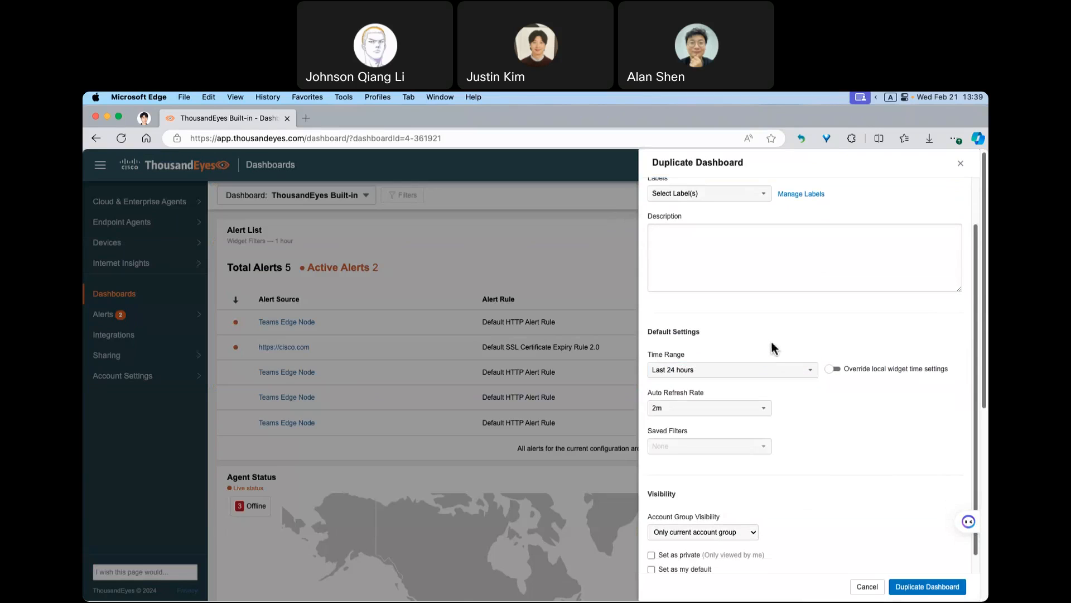
pyautogui.scroll(-1, 823, 380)
pyautogui.click(756, 393)
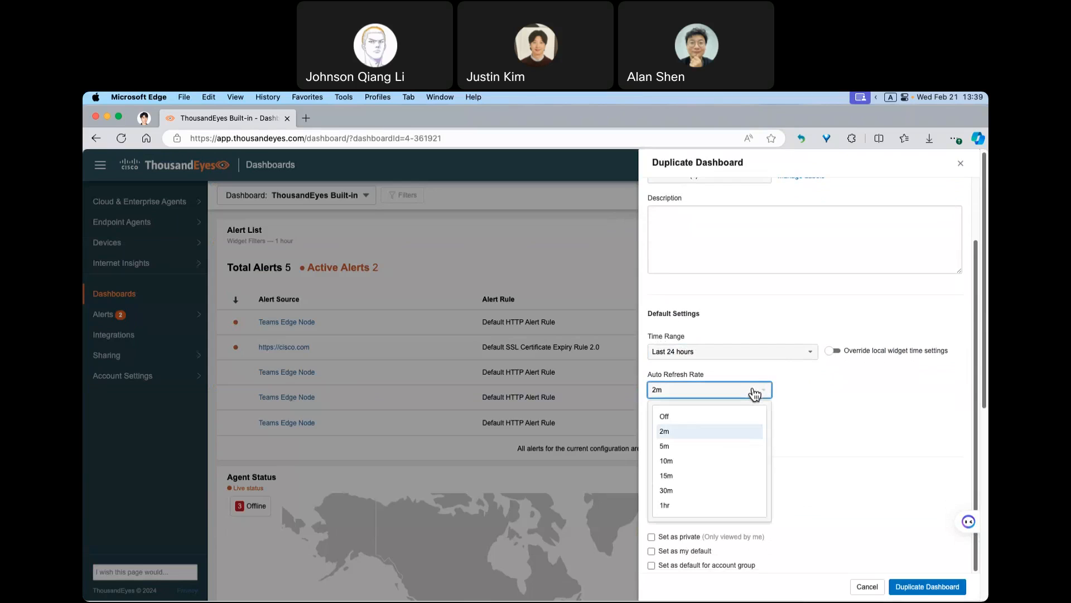
pyautogui.click(835, 401)
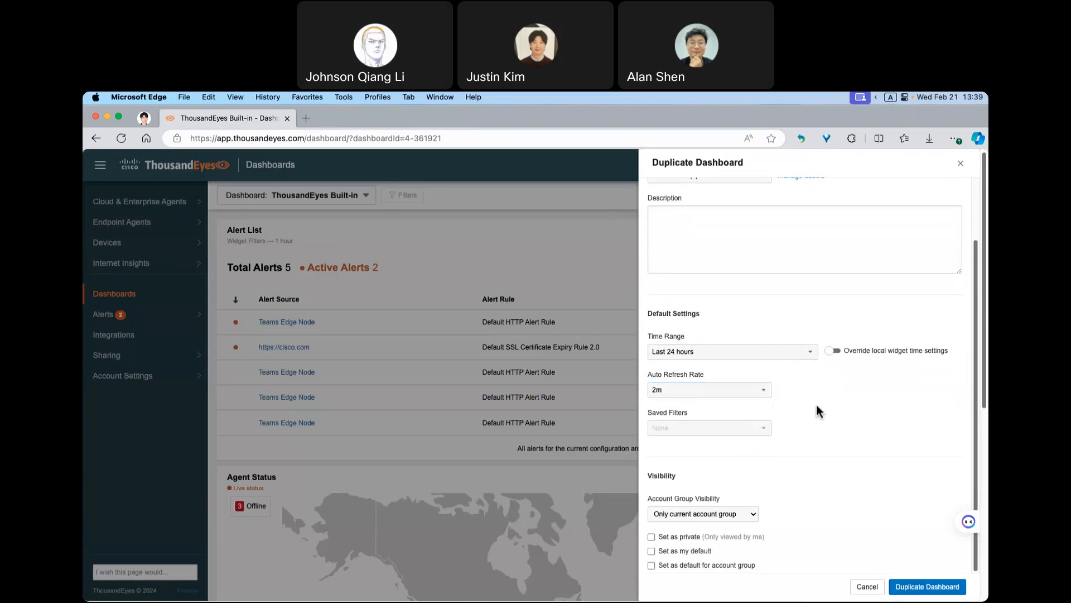
pyautogui.scroll(-1, 817, 404)
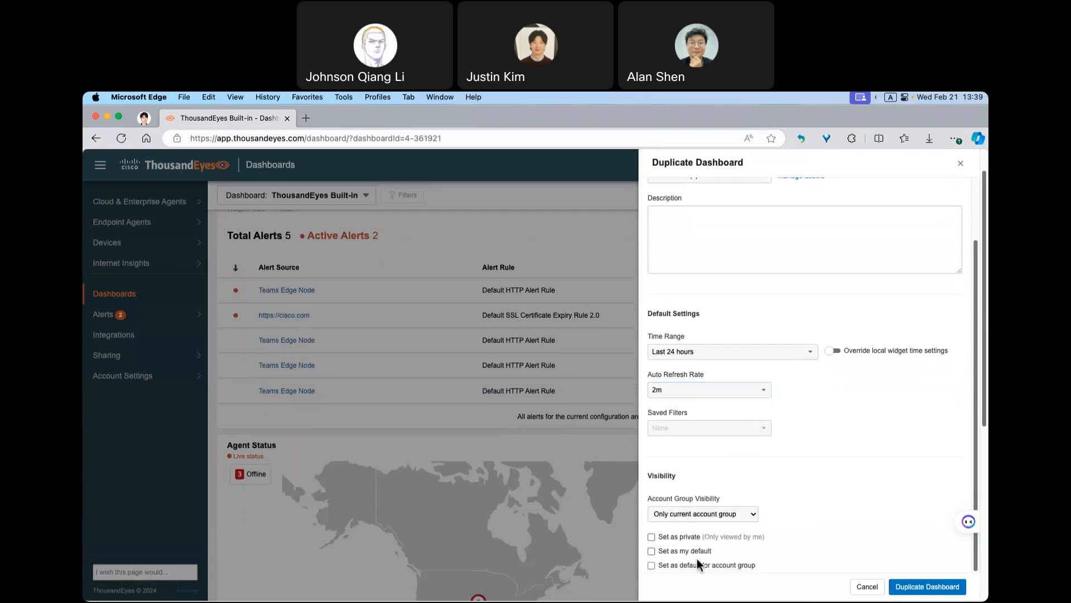
pyautogui.click(930, 588)
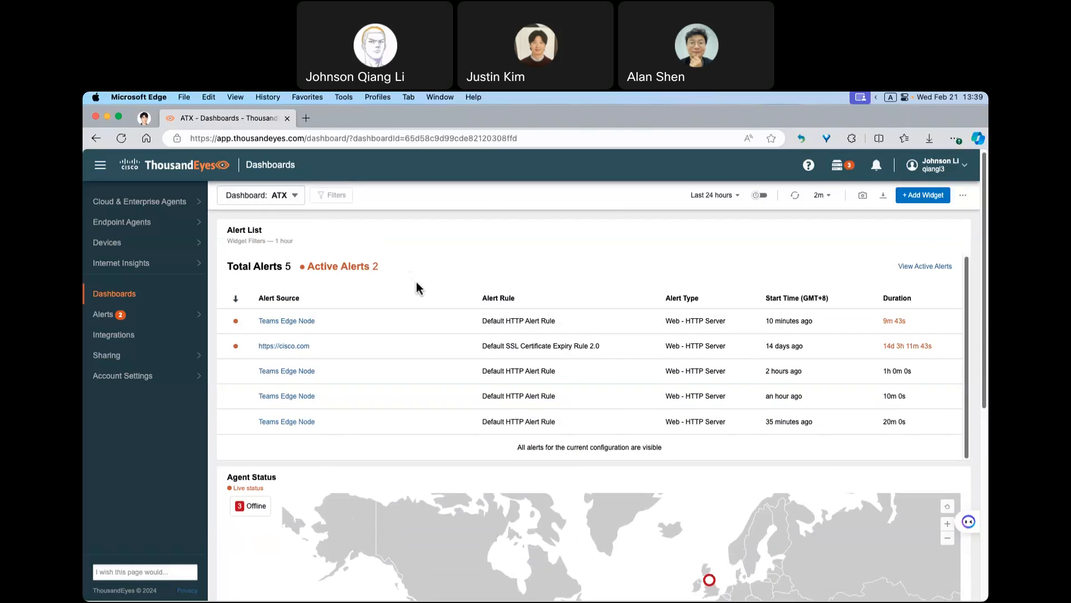
# Step: Look over the ATX dashboard's duplicated widgets, and add a Number widget titled Network Health
pyautogui.scroll(-6, 471, 380)
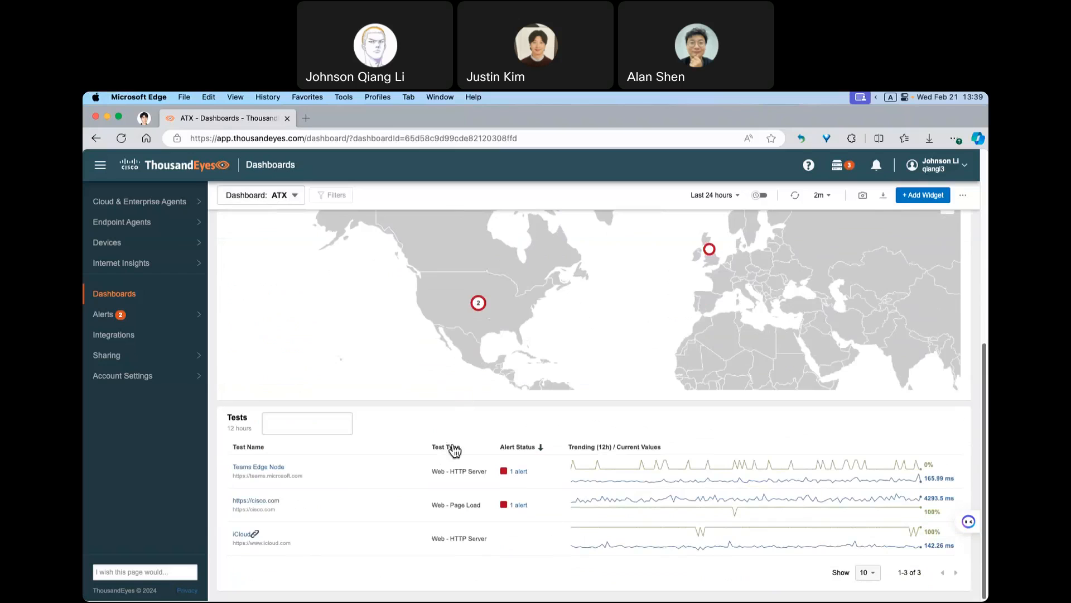
pyautogui.scroll(5, 494, 407)
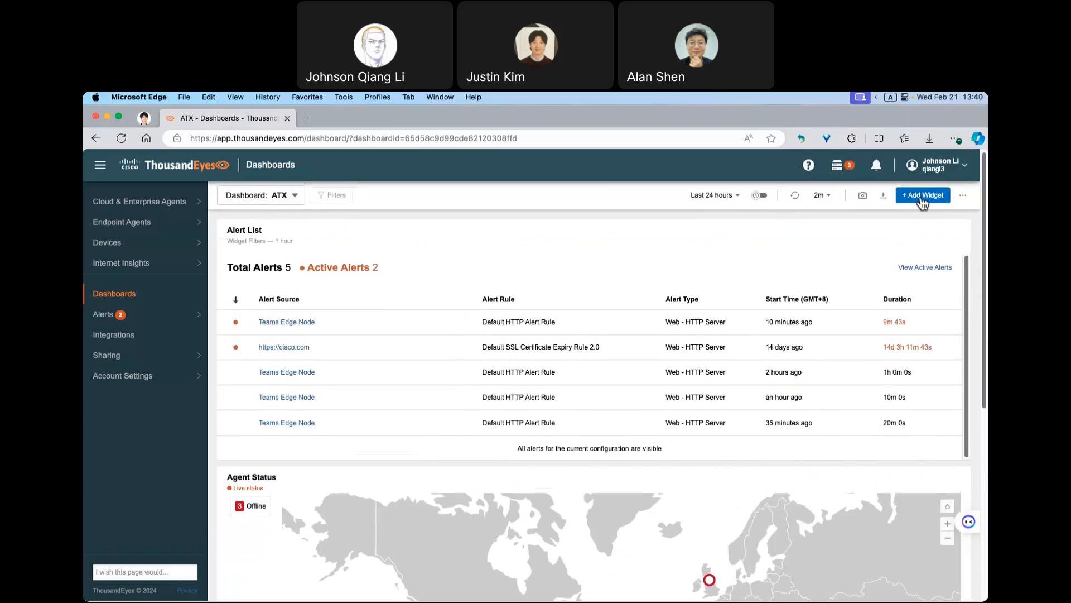
pyautogui.click(922, 196)
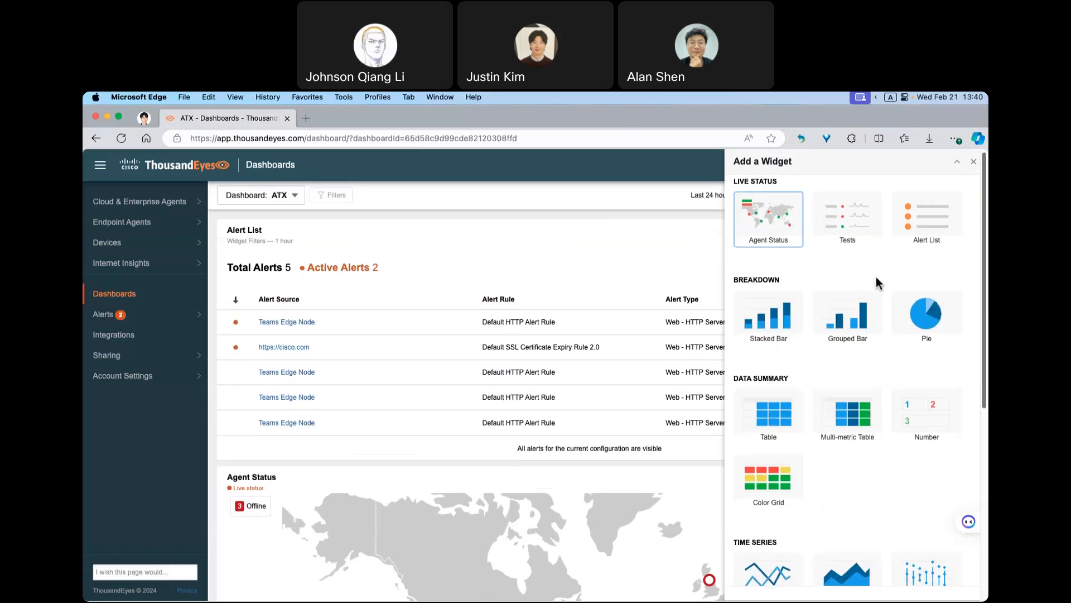
pyautogui.scroll(-3, 876, 277)
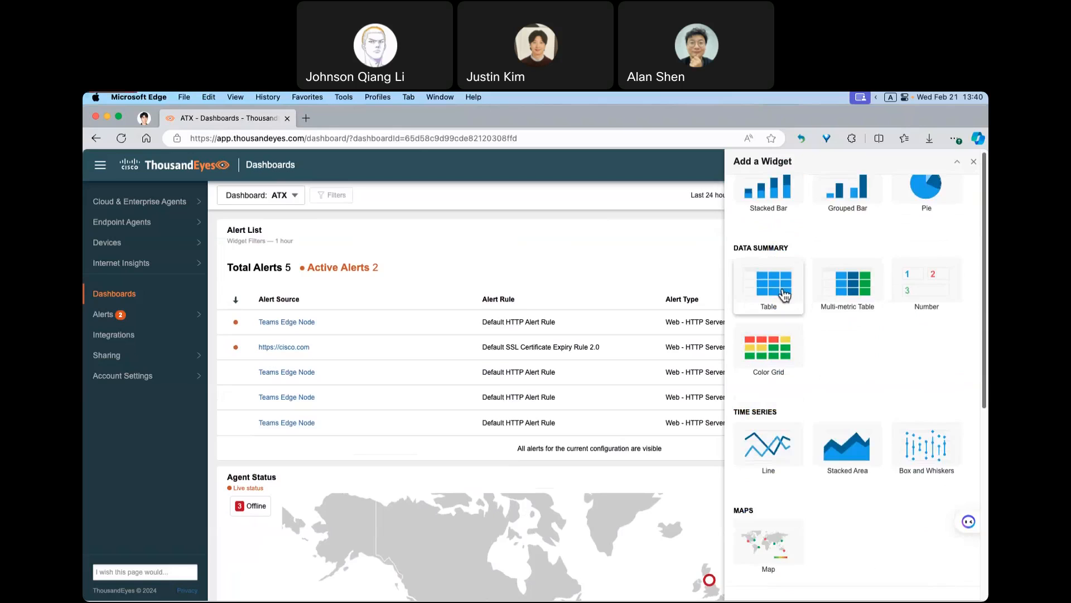
pyautogui.click(926, 289)
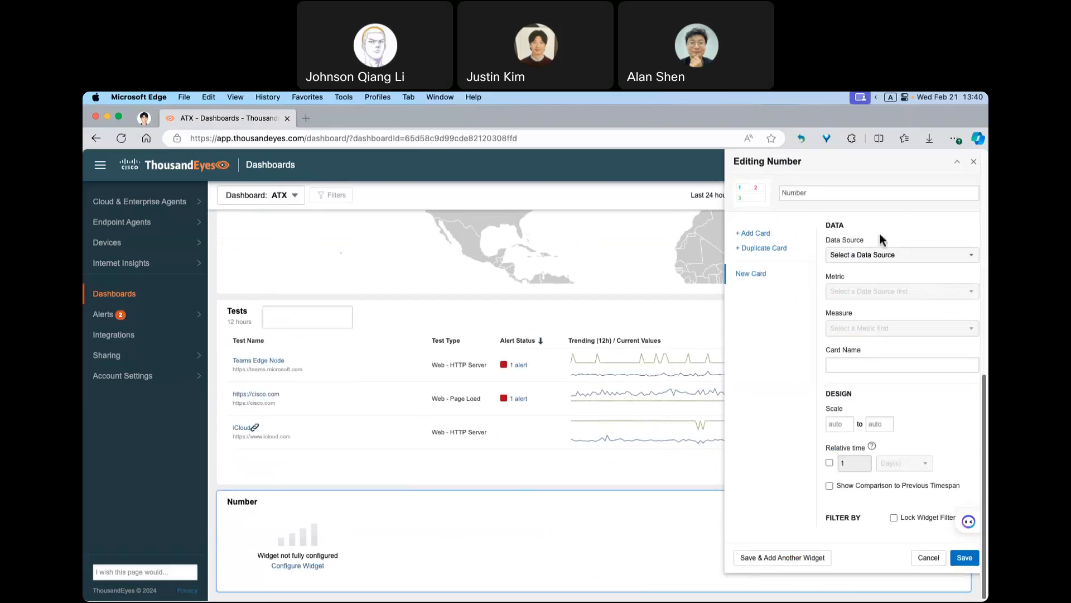
pyautogui.doubleClick(832, 194)
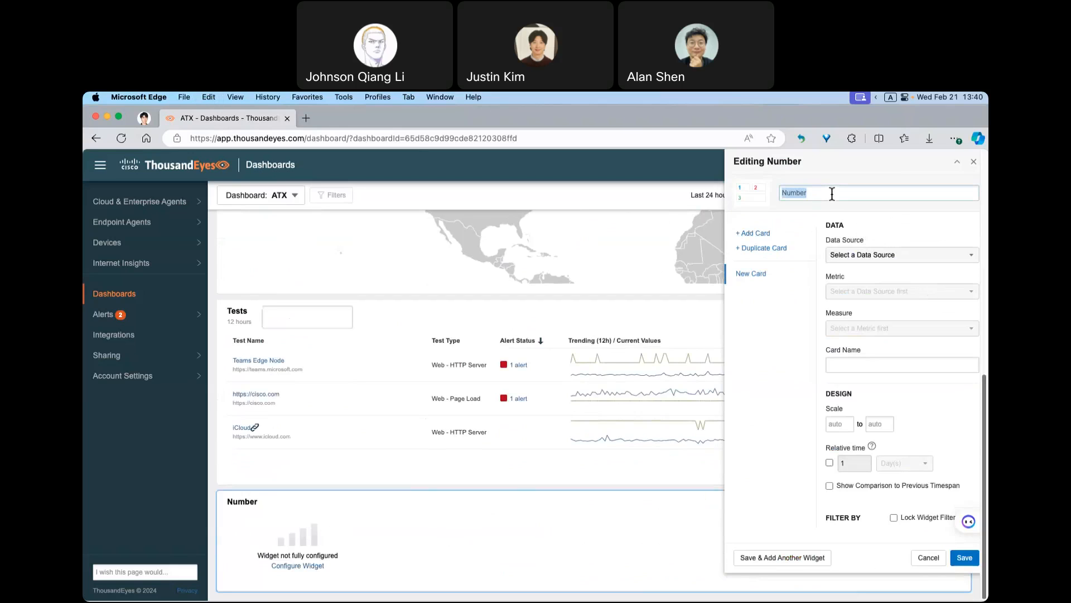
pyautogui.write('Network Health')
# Step: Set the new card's data source to Cloud & Enterprise Agents, category Network - Agent to Server, metric Packet Loss and measure Maximum
pyautogui.click(894, 260)
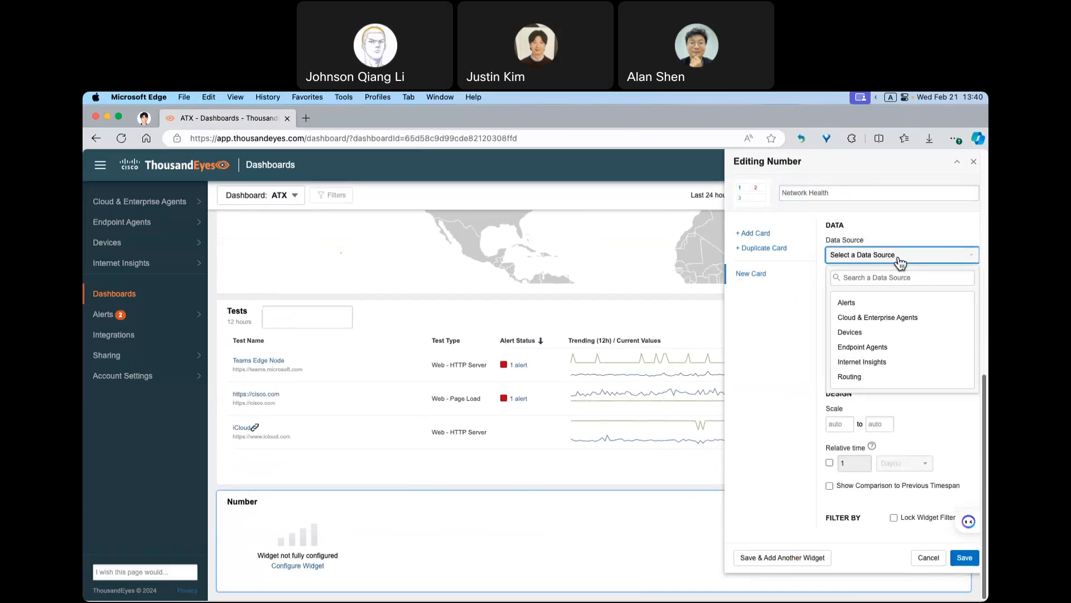
pyautogui.click(880, 319)
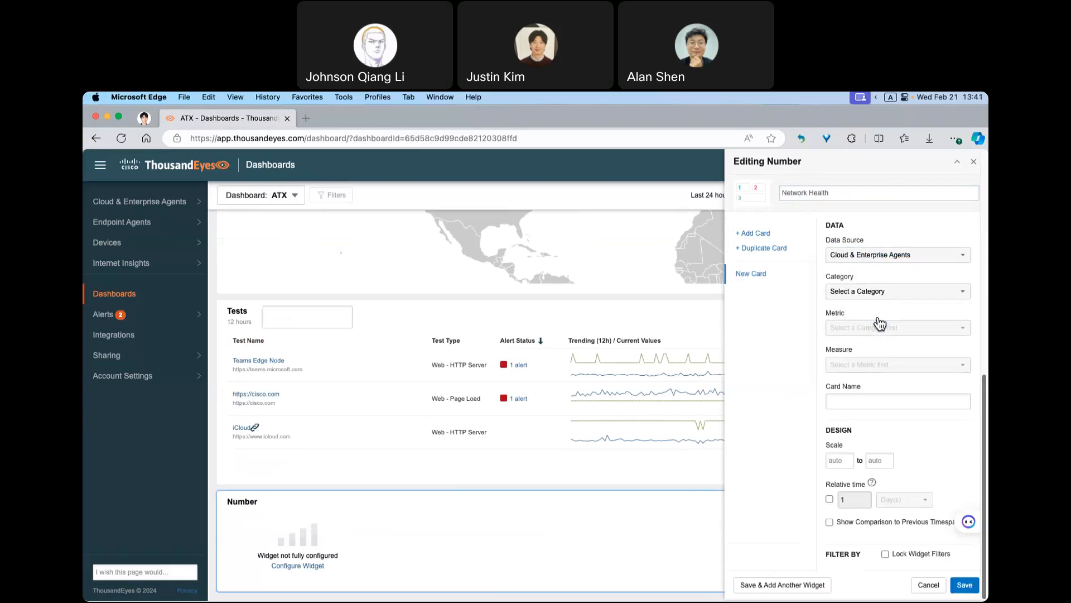
pyautogui.click(896, 294)
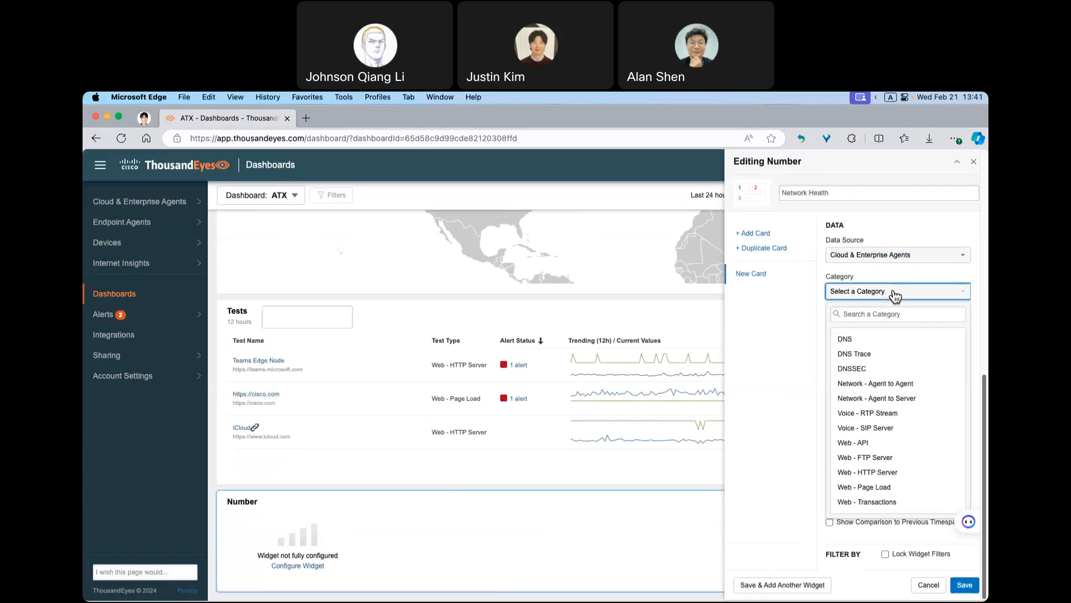
pyautogui.click(894, 406)
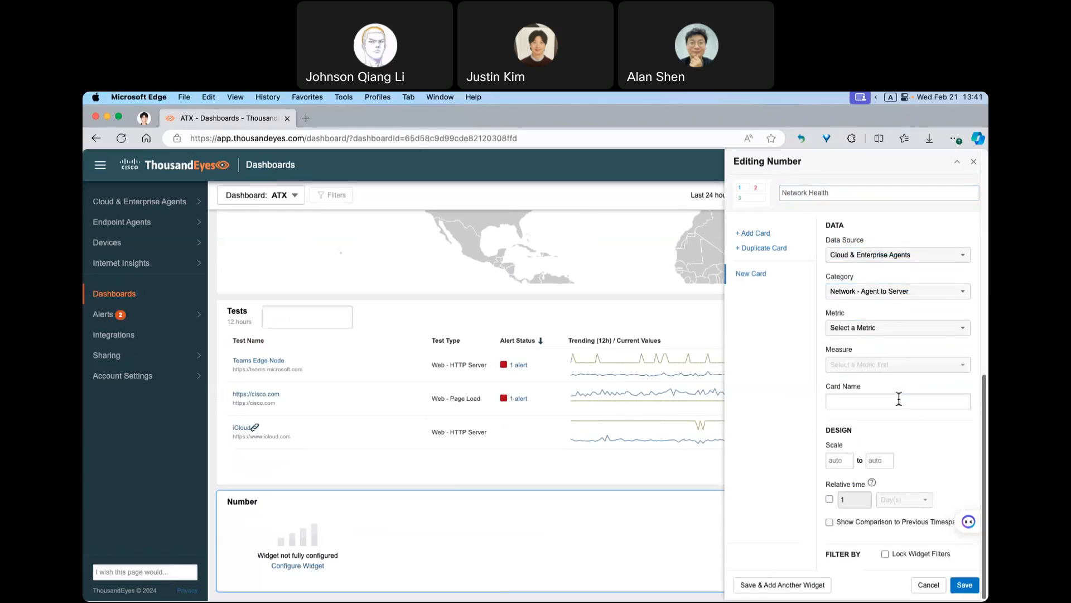
pyautogui.click(897, 332)
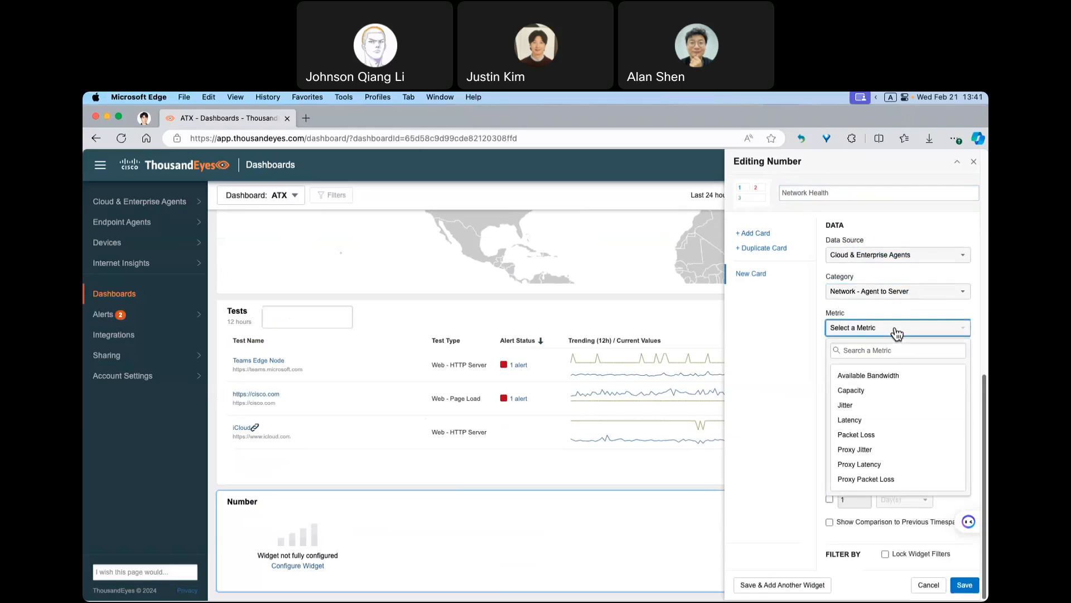
pyautogui.click(877, 435)
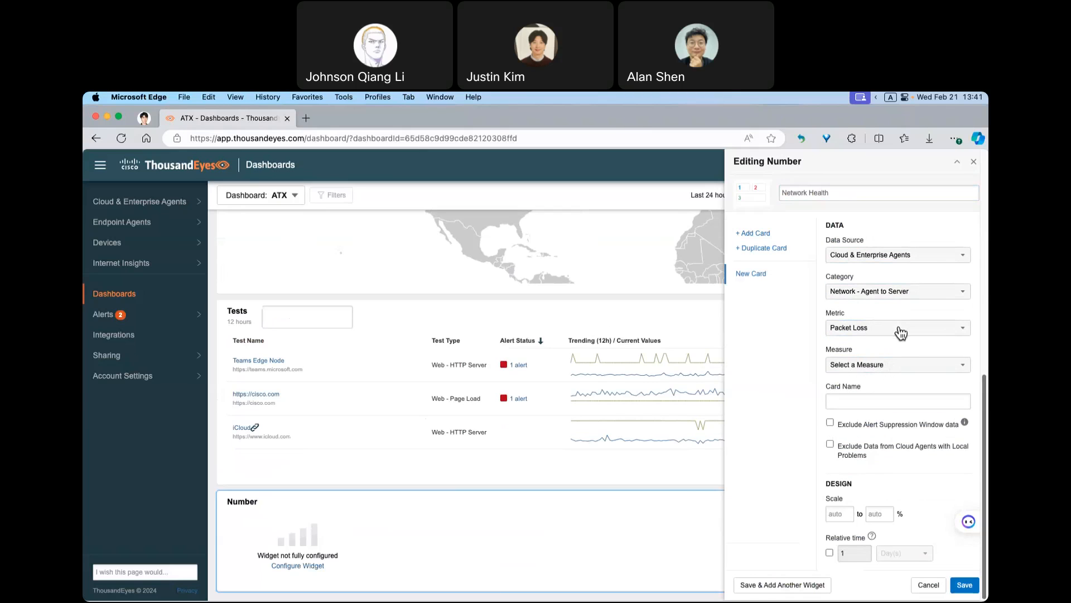
pyautogui.click(901, 368)
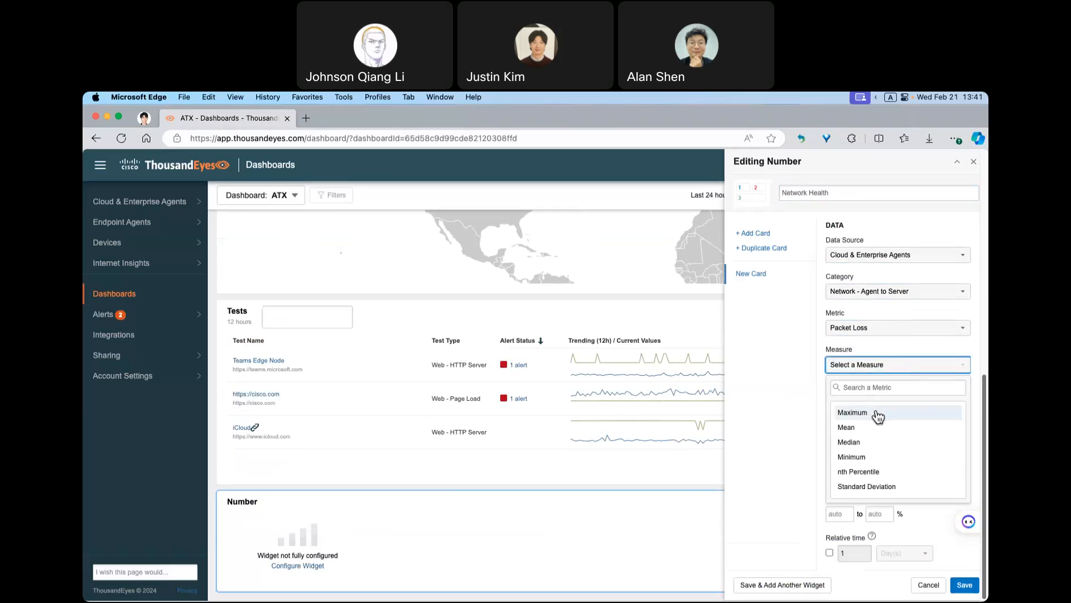
pyautogui.click(906, 414)
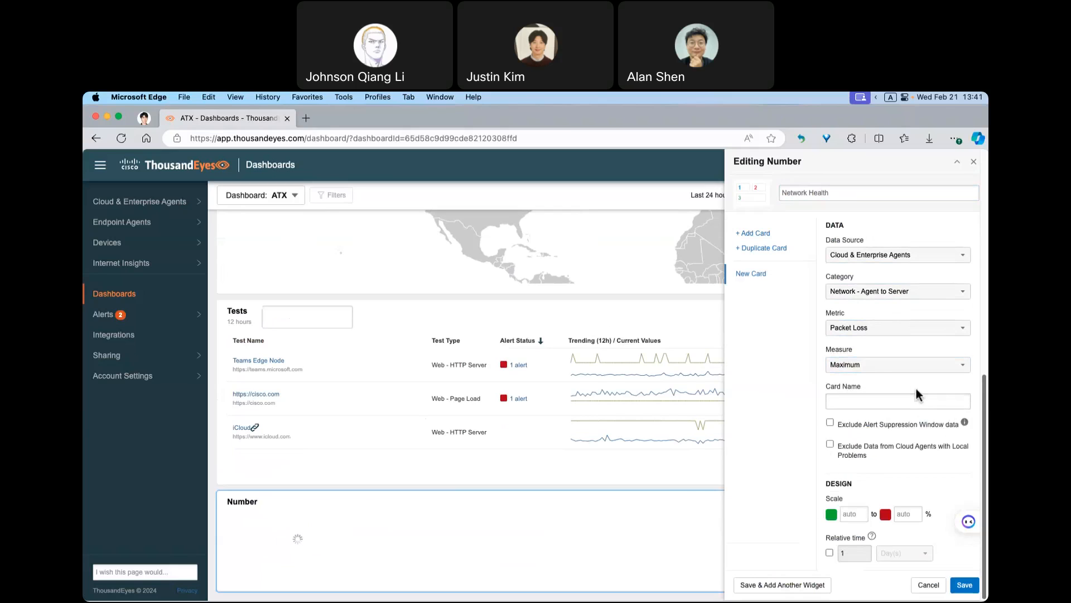
# Step: Name the card Packet Loss and review its remaining design and filter options
pyautogui.click(860, 402)
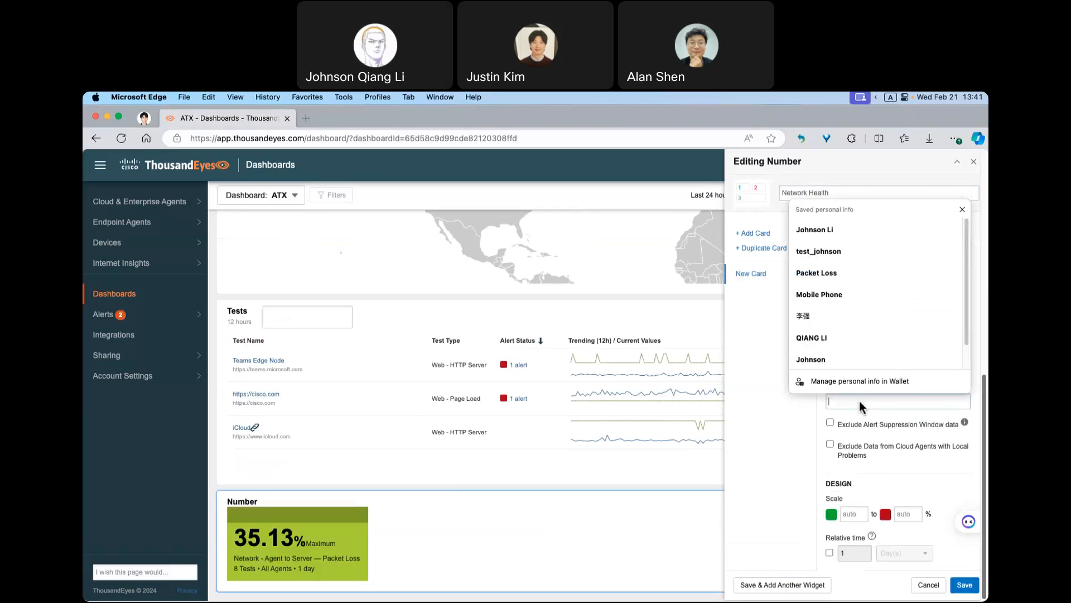
pyautogui.write('Packet Loss')
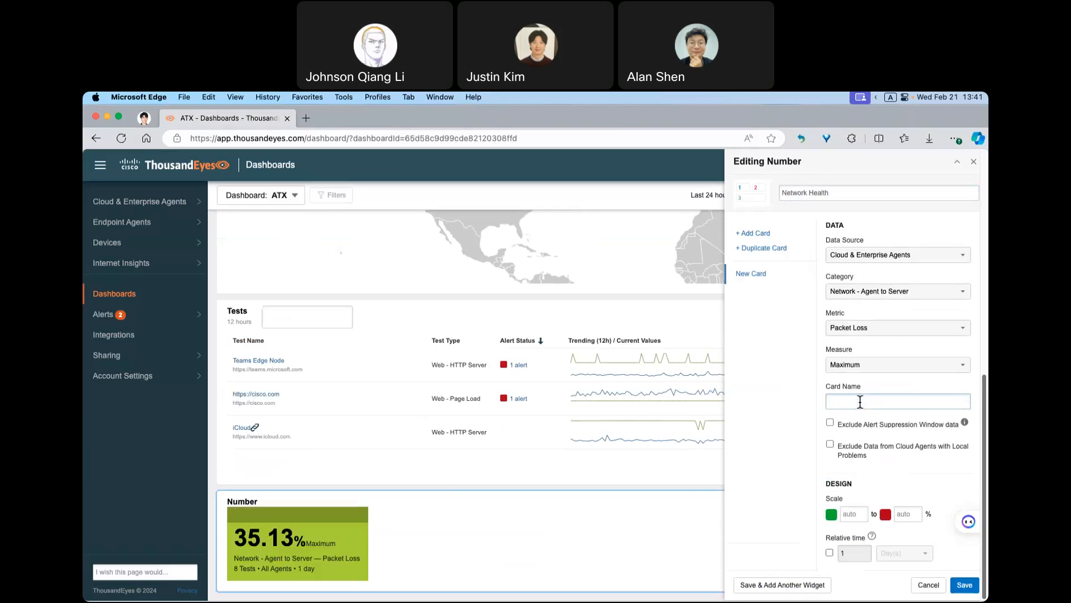
pyautogui.click(893, 382)
pyautogui.click(871, 400)
pyautogui.click(856, 441)
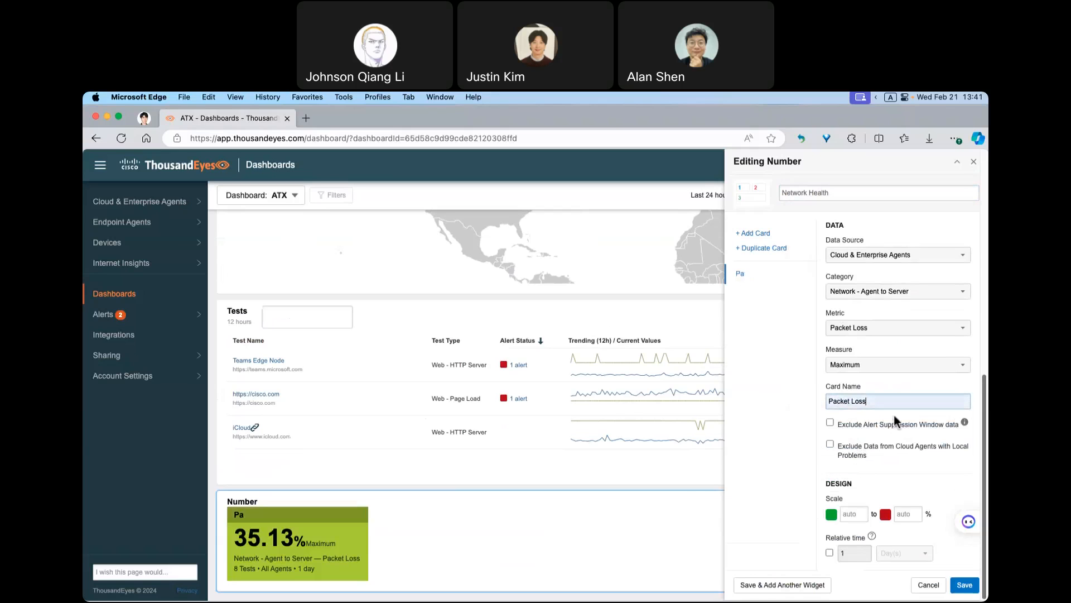
pyautogui.scroll(-4, 895, 413)
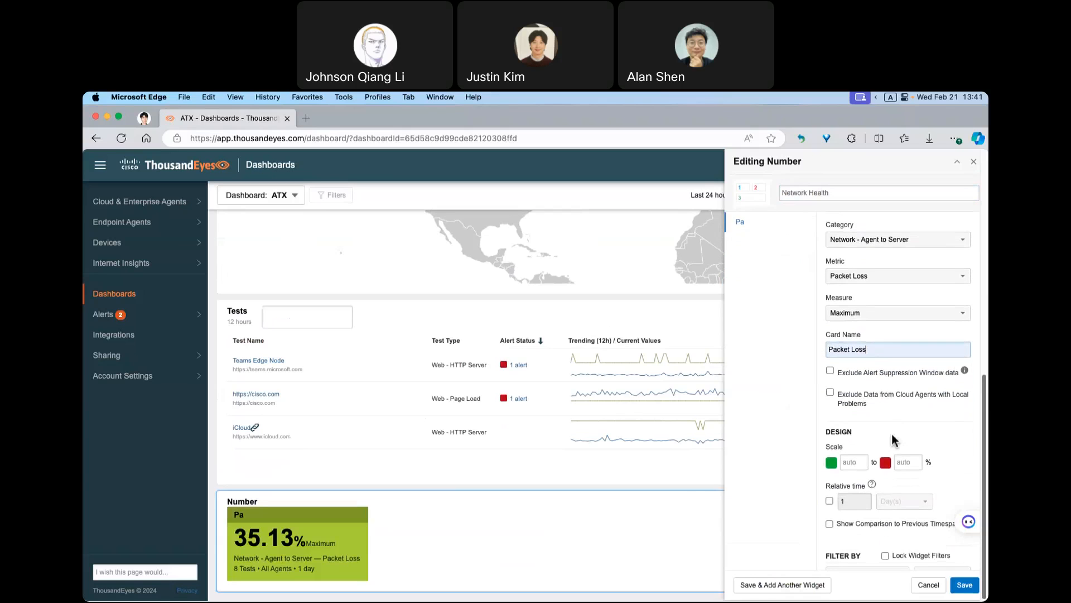
pyautogui.scroll(4, 893, 400)
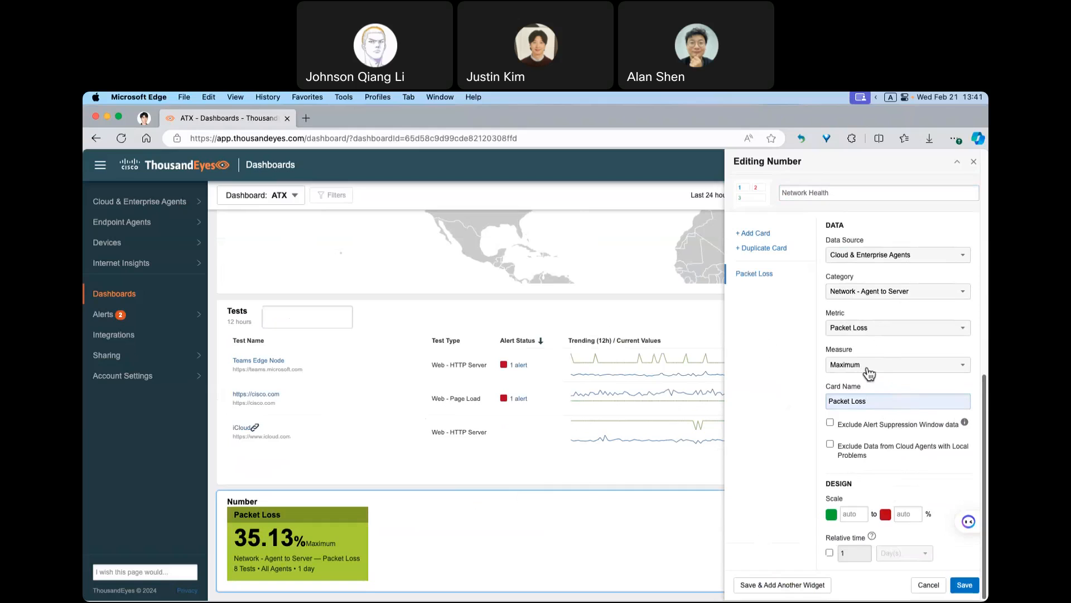
# Step: Duplicate the Packet Loss card and rename the copy Latency
pyautogui.click(772, 256)
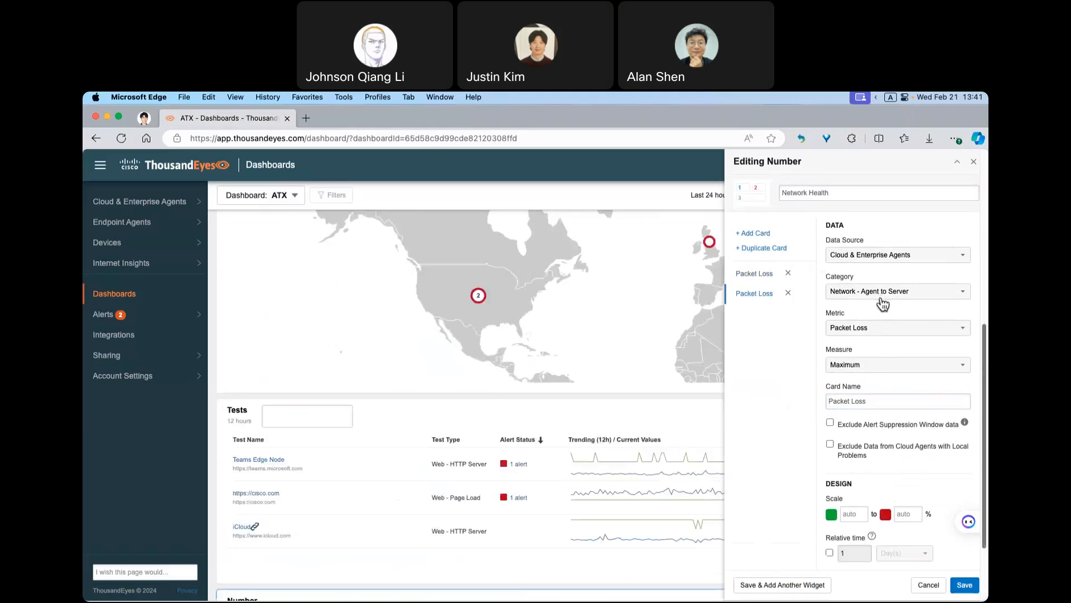
pyautogui.scroll(-3, 880, 301)
pyautogui.scroll(-1, 662, 425)
pyautogui.scroll(3, 829, 380)
pyautogui.click(887, 401)
pyautogui.moveTo(904, 402); pyautogui.dragTo(806, 402)
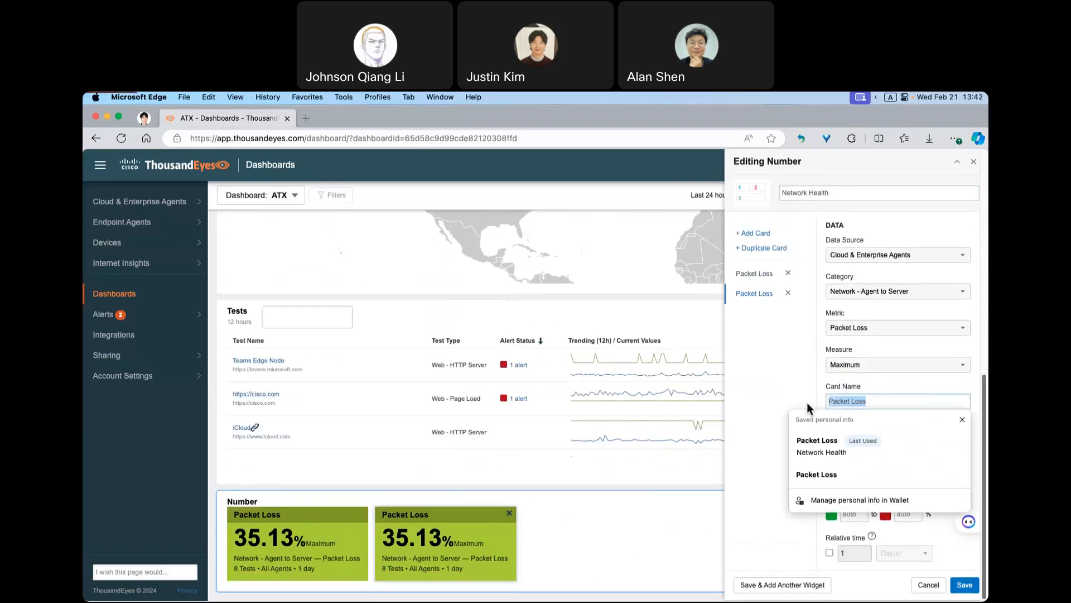
pyautogui.press('BackSpace')
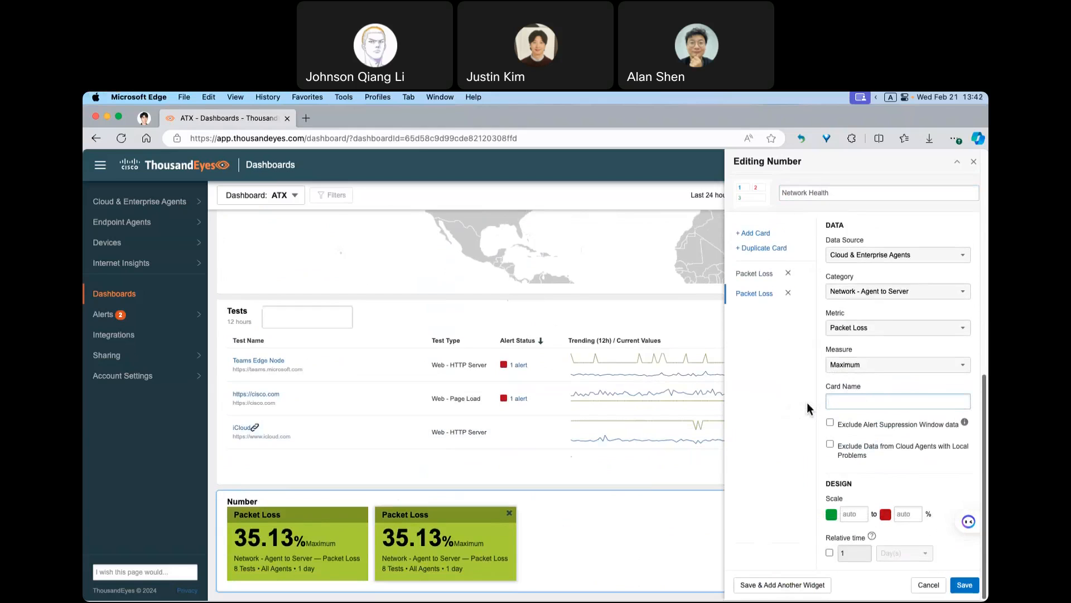
pyautogui.write('Latency')
# Step: Set the Latency card's metric to Latency with the Mean measure, and save the Network Health widget
pyautogui.click(888, 333)
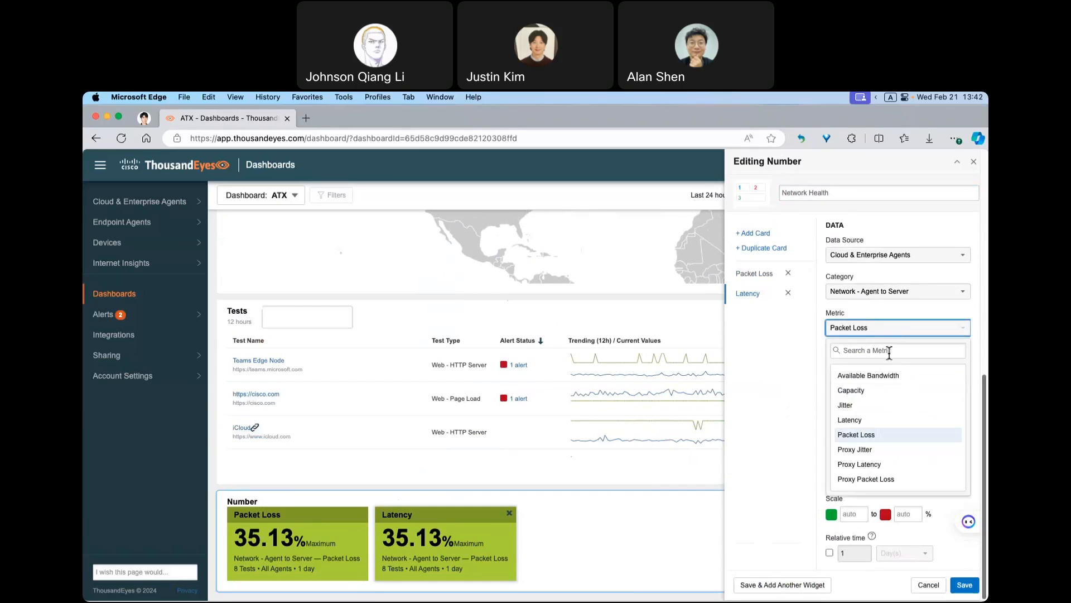
pyautogui.click(866, 421)
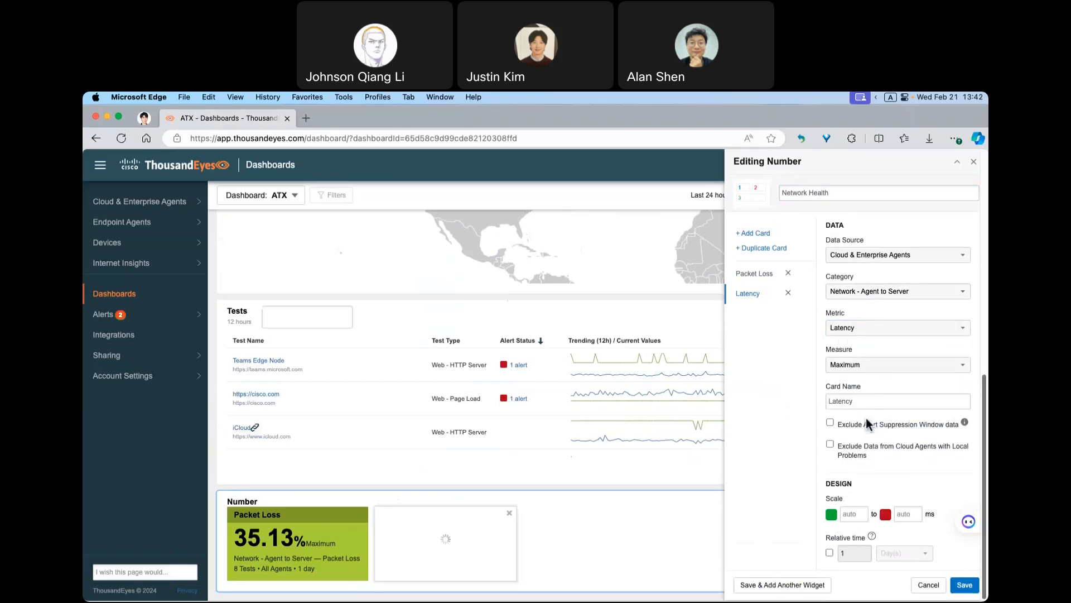
pyautogui.click(896, 367)
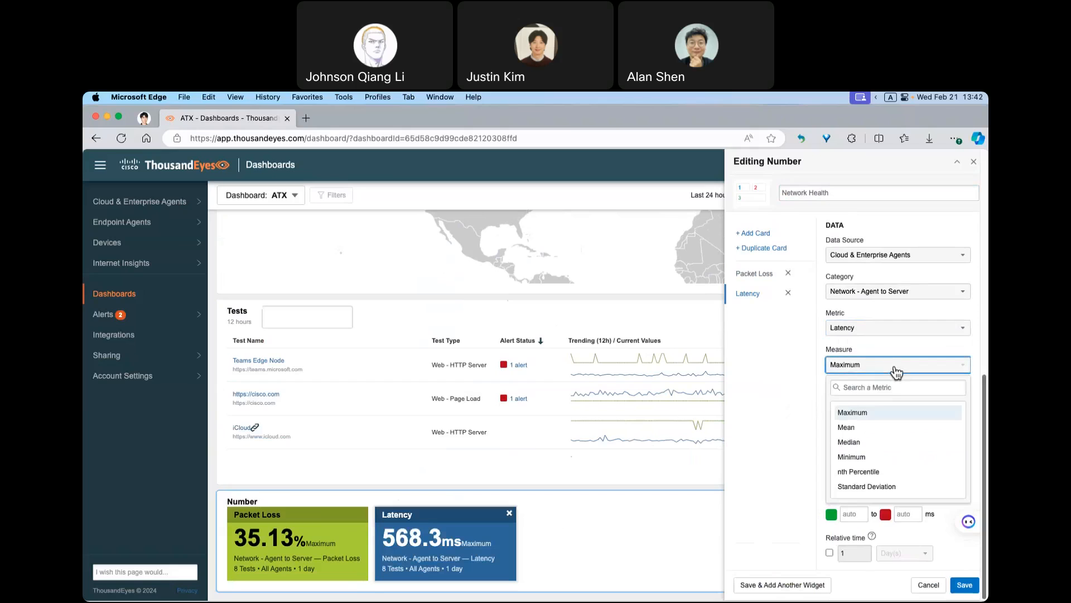
pyautogui.click(872, 428)
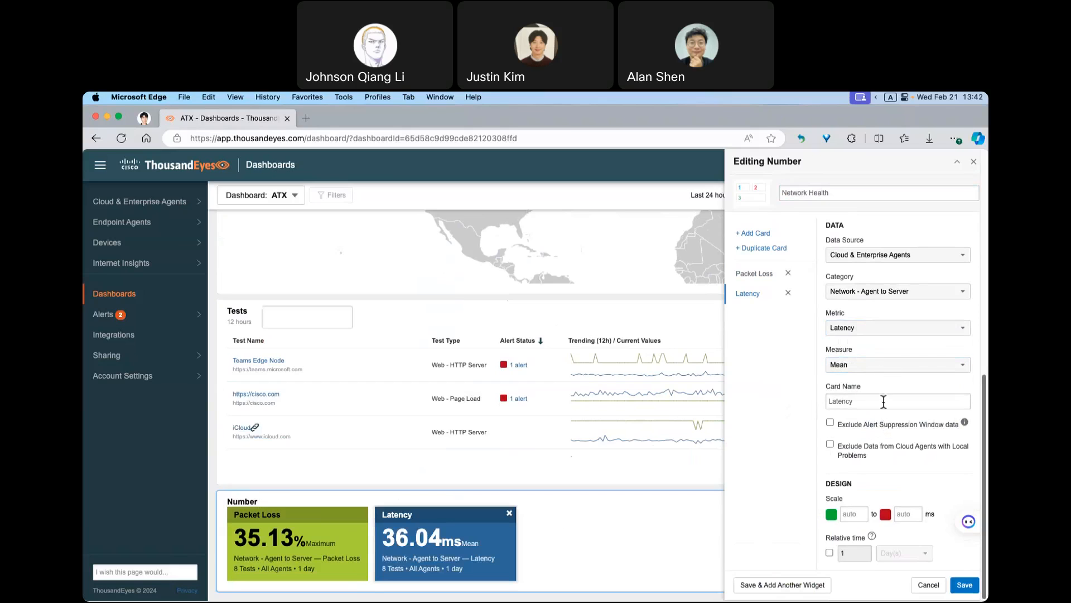
pyautogui.scroll(-1, 878, 418)
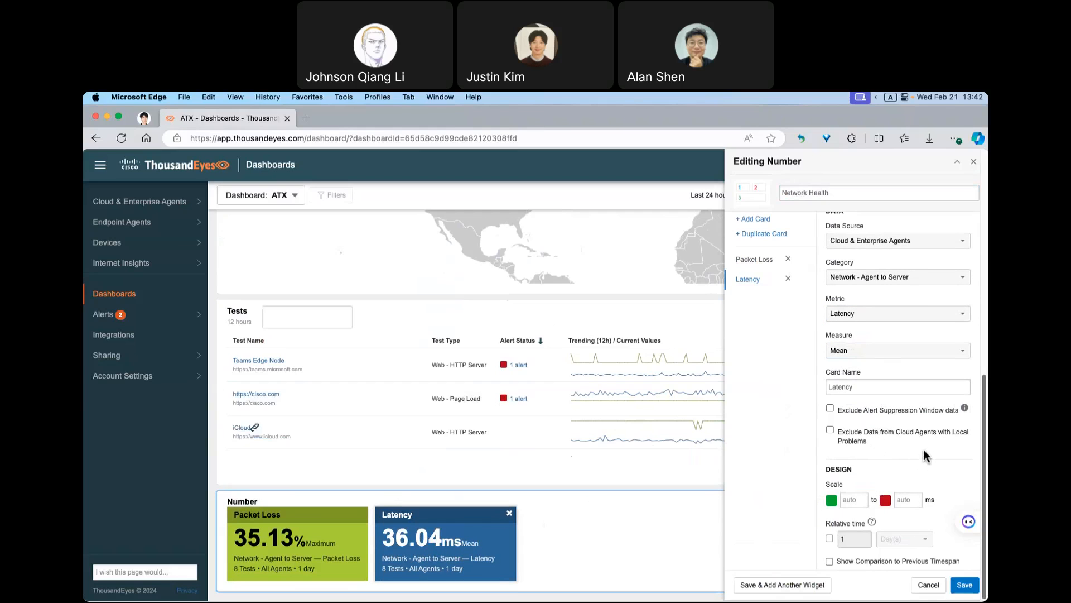
pyautogui.click(964, 585)
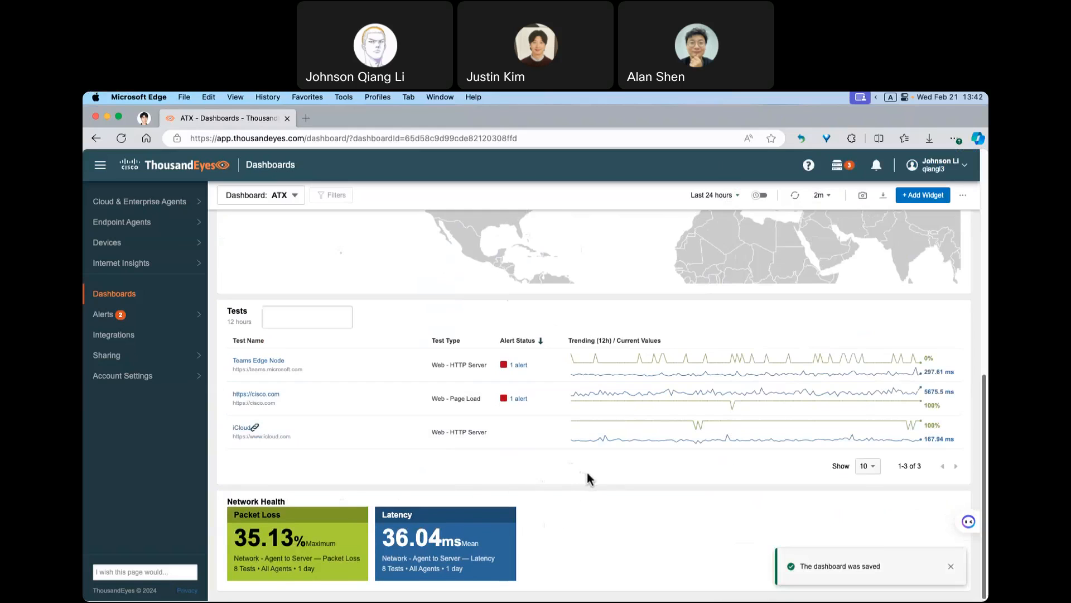
pyautogui.moveTo(288, 501); pyautogui.dragTo(226, 501)
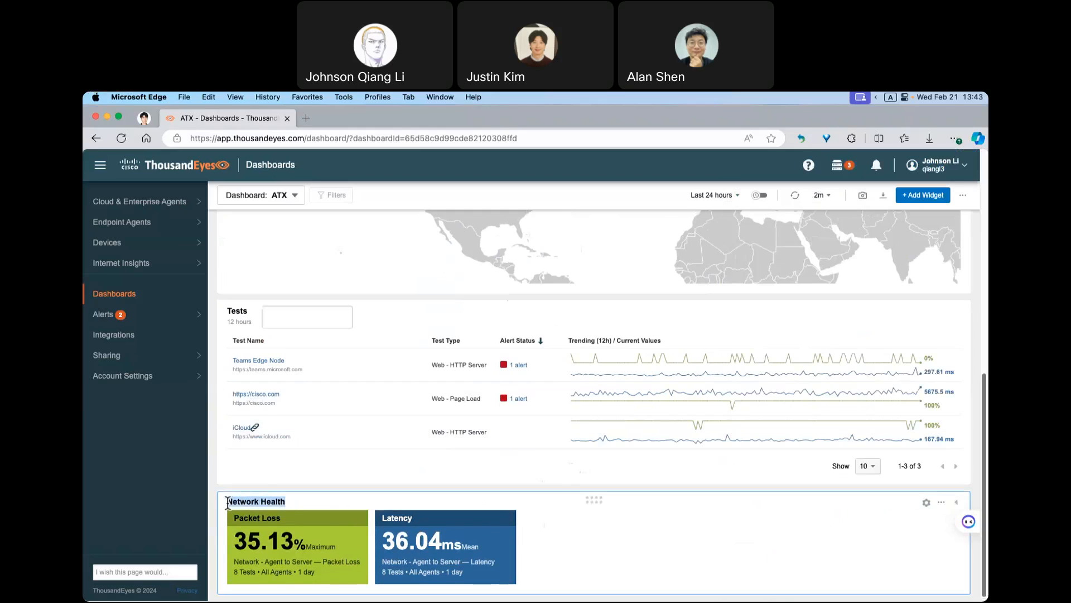
pyautogui.click(314, 505)
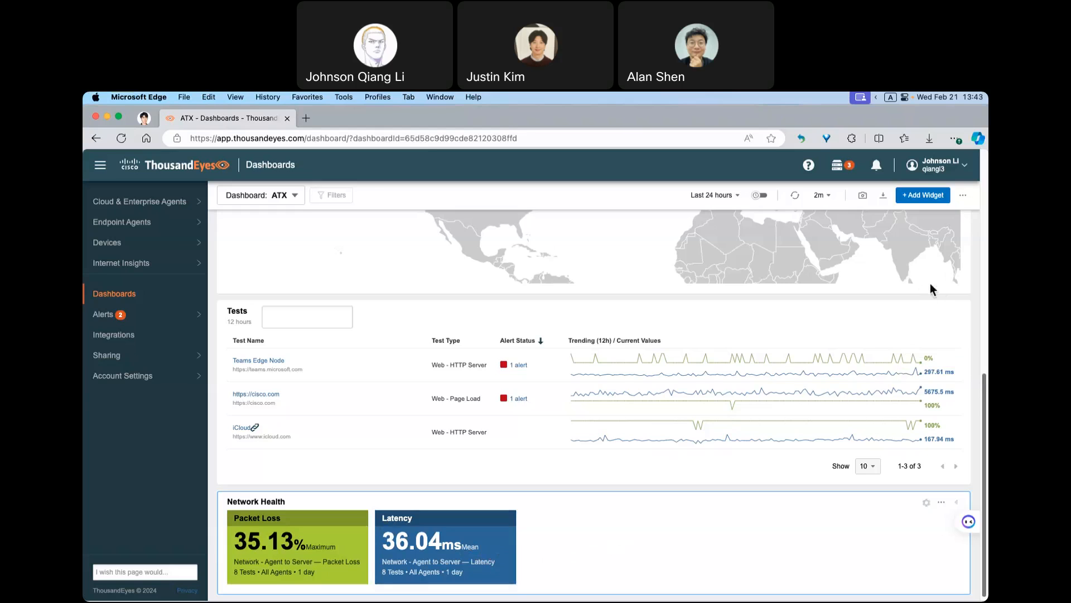
# Step: Add a Color Grid widget to the dashboard and title it Latency-Group by agent
pyautogui.click(926, 195)
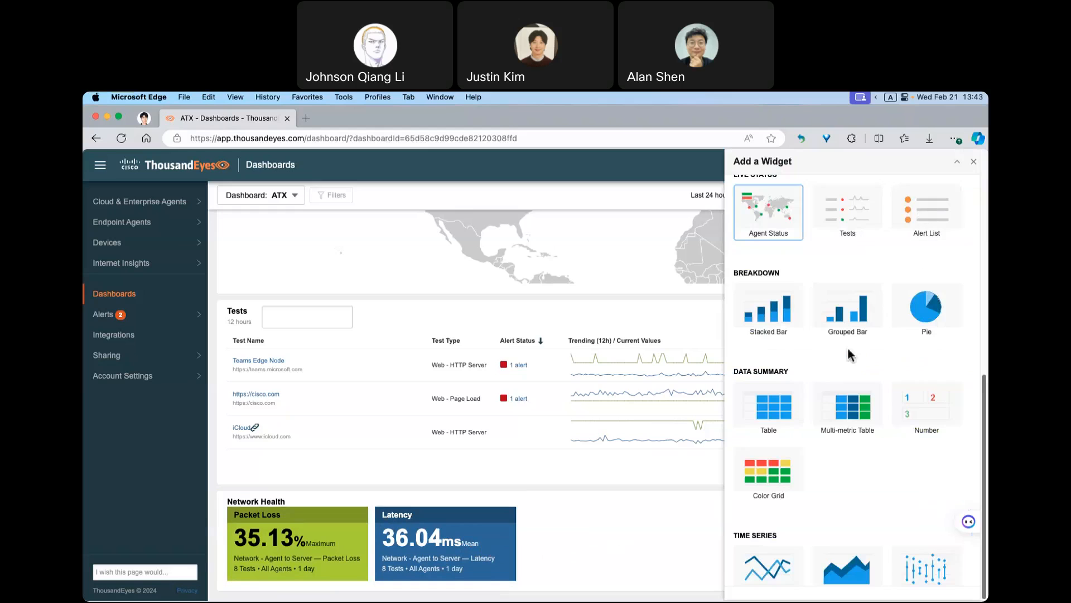
pyautogui.click(783, 476)
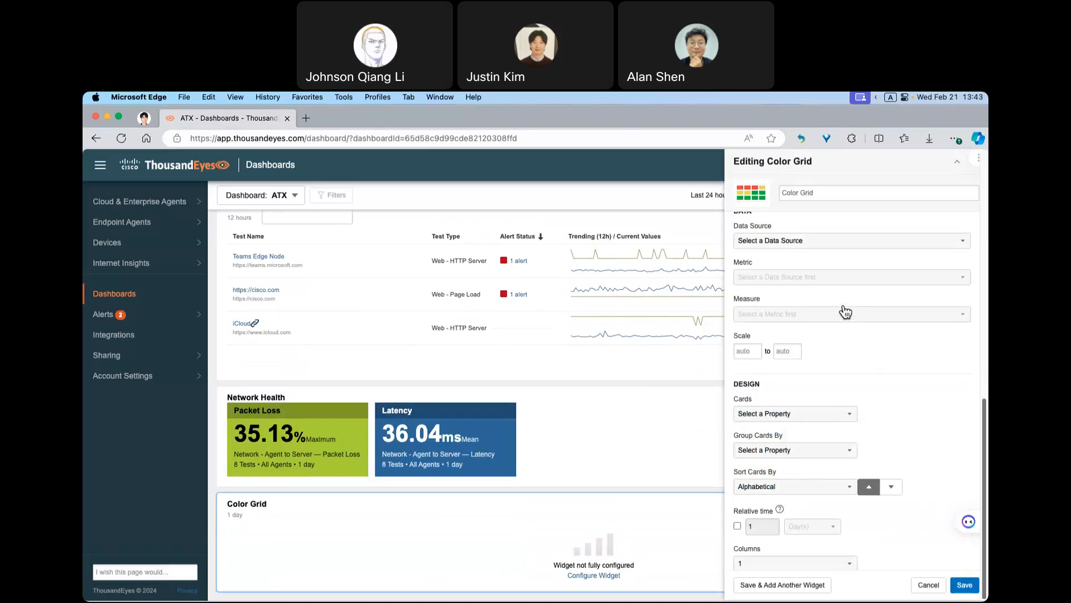
pyautogui.click(838, 194)
pyautogui.press('BackSpace')
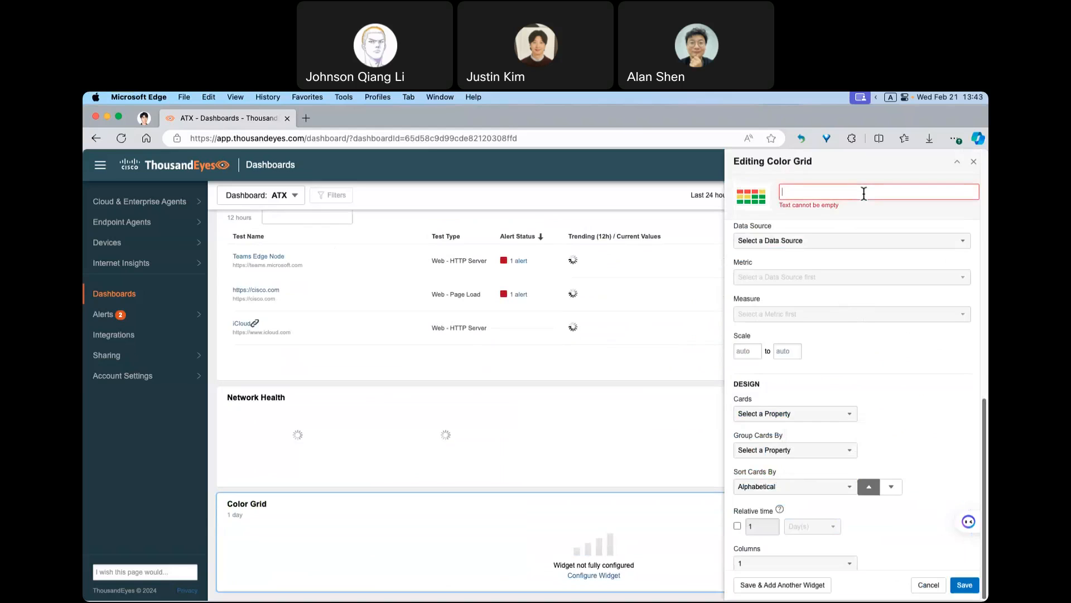
pyautogui.write('Latency')
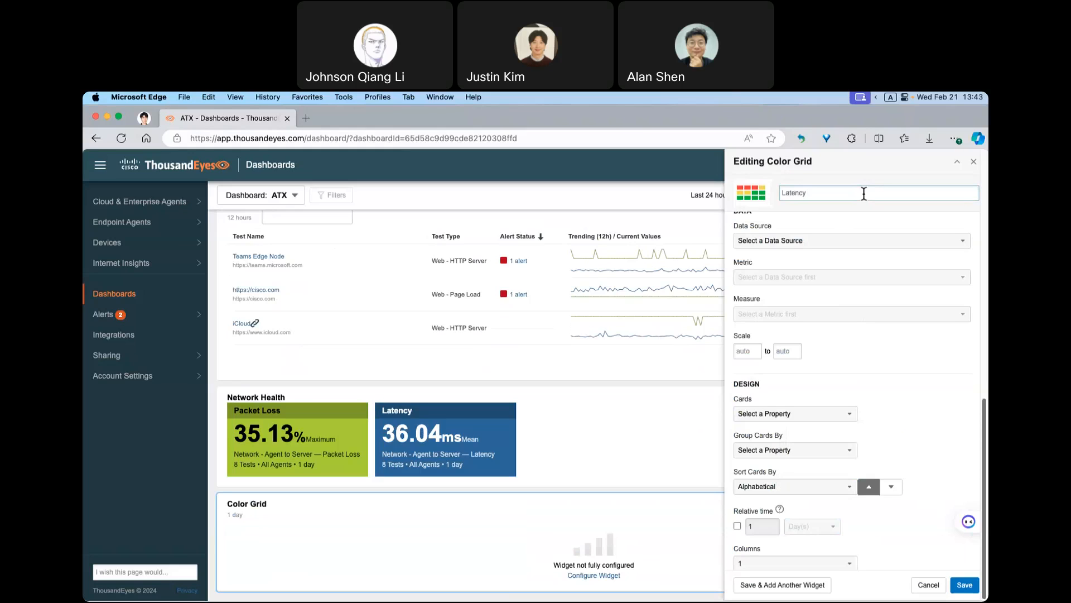
pyautogui.write('-Group by agent')
# Step: Set the color grid's data source to Cloud & Enterprise Agents and its category to Network - Agent to Server
pyautogui.click(843, 246)
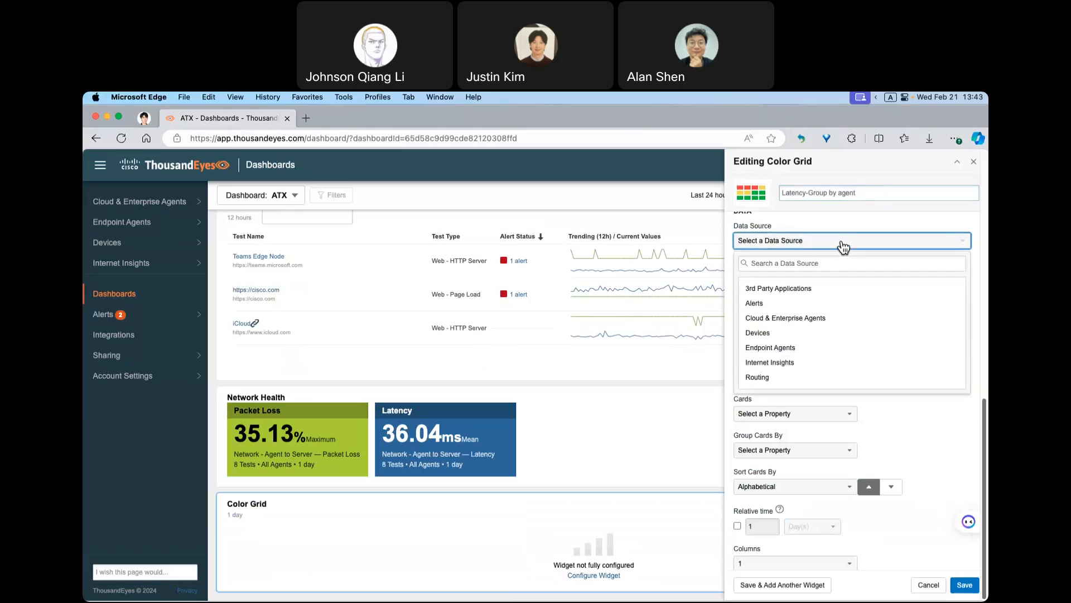
pyautogui.click(796, 318)
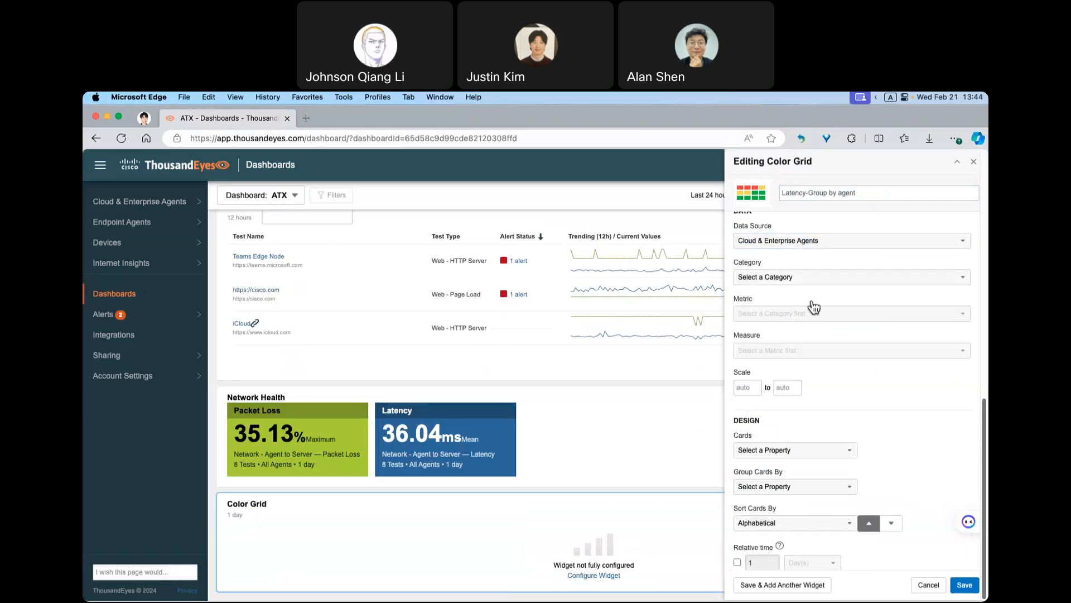
pyautogui.click(821, 286)
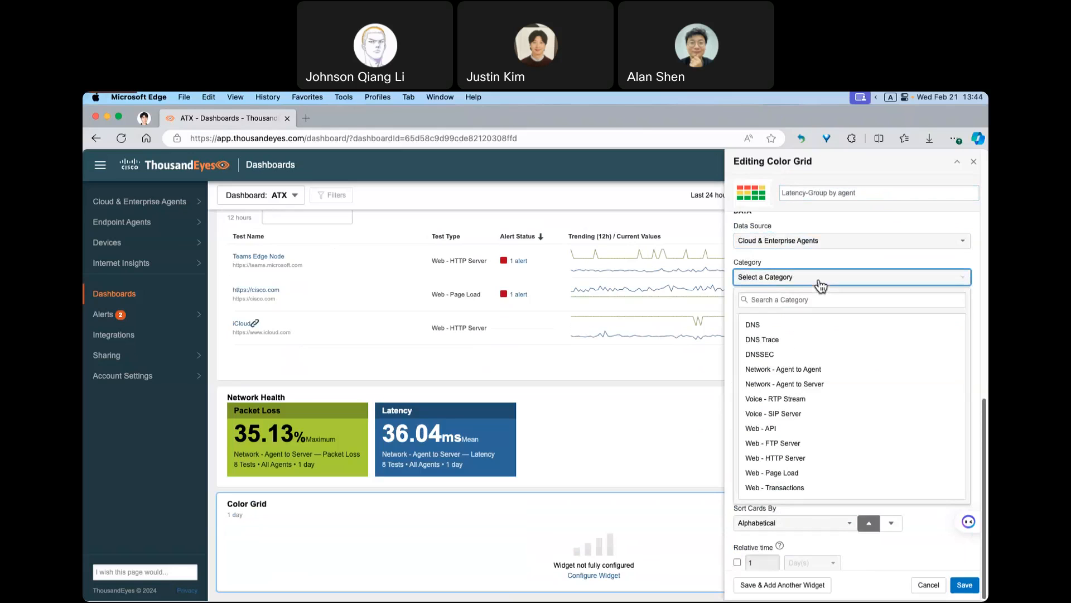
pyautogui.click(831, 384)
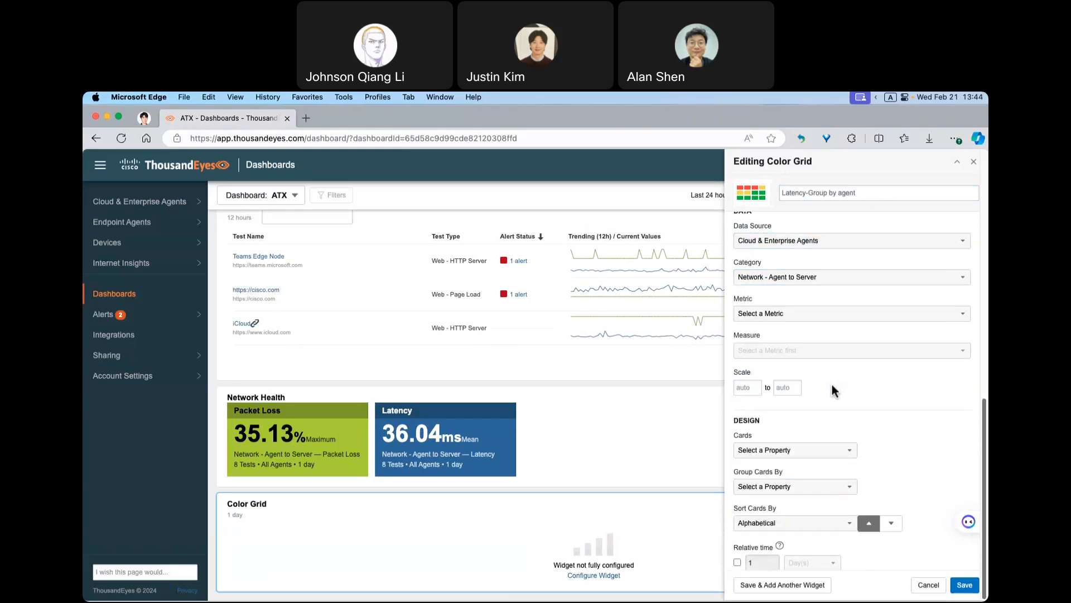
# Step: Set the color grid's metric to Latency and its measure to Mean
pyautogui.click(818, 322)
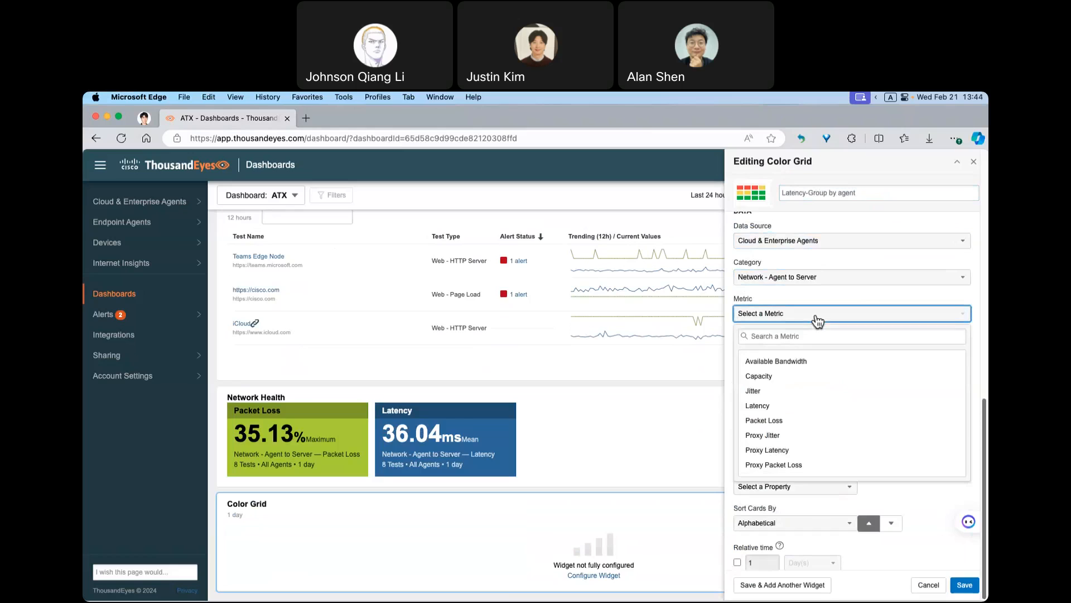
pyautogui.click(782, 405)
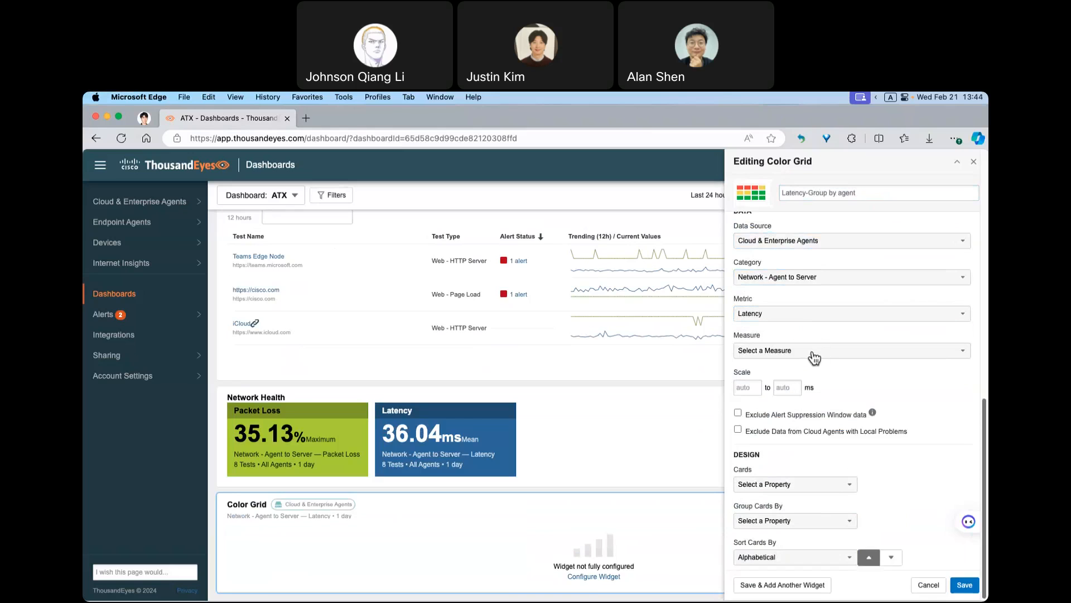
pyautogui.click(813, 354)
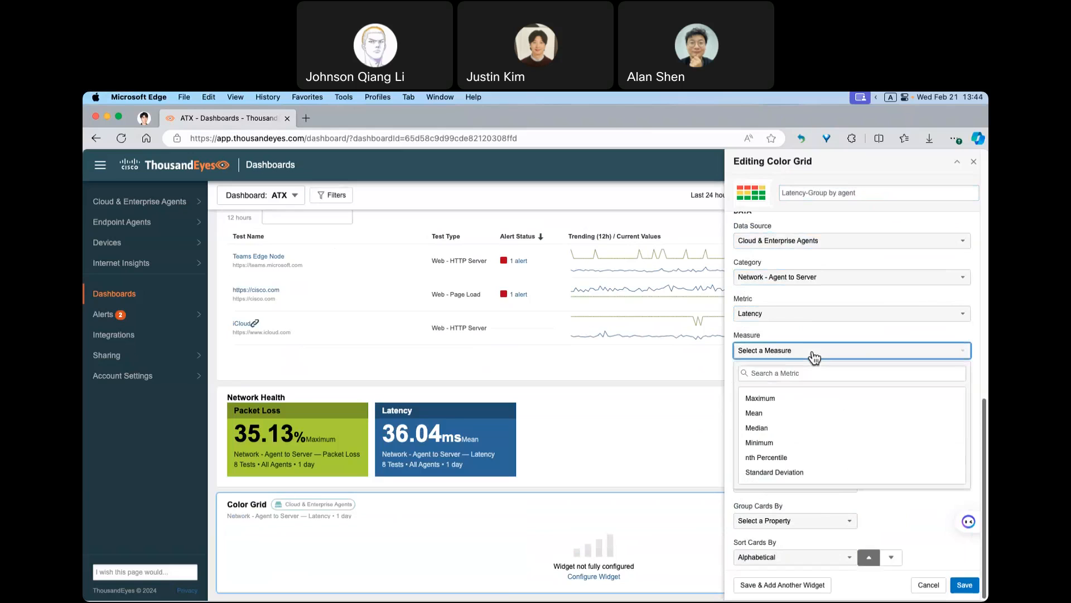
pyautogui.click(771, 416)
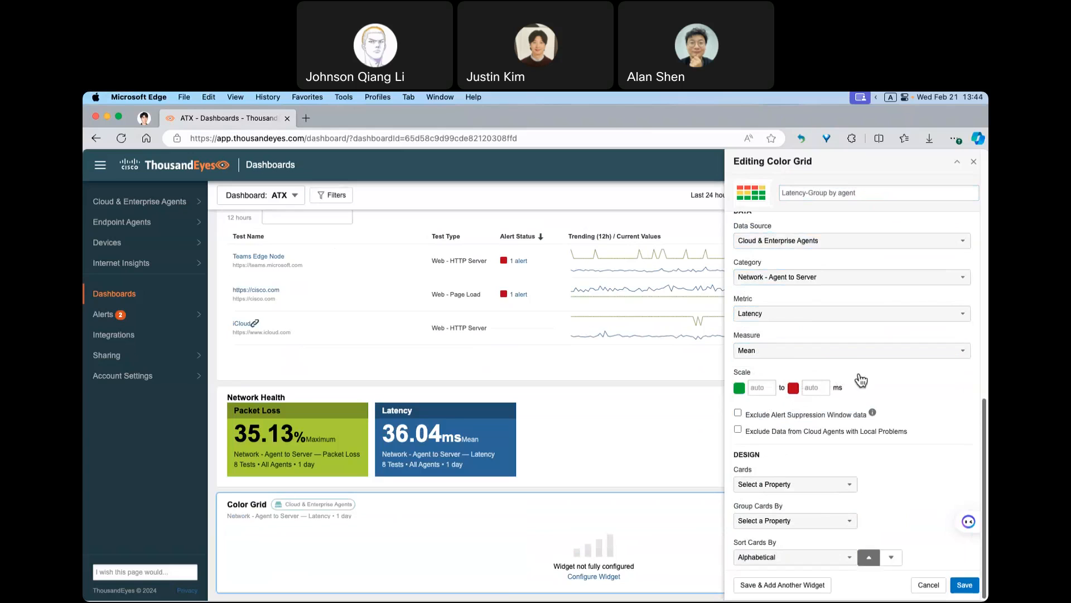
# Step: In the color grid's design settings, use Tests as the cards and group them by Agents
pyautogui.scroll(-3, 888, 384)
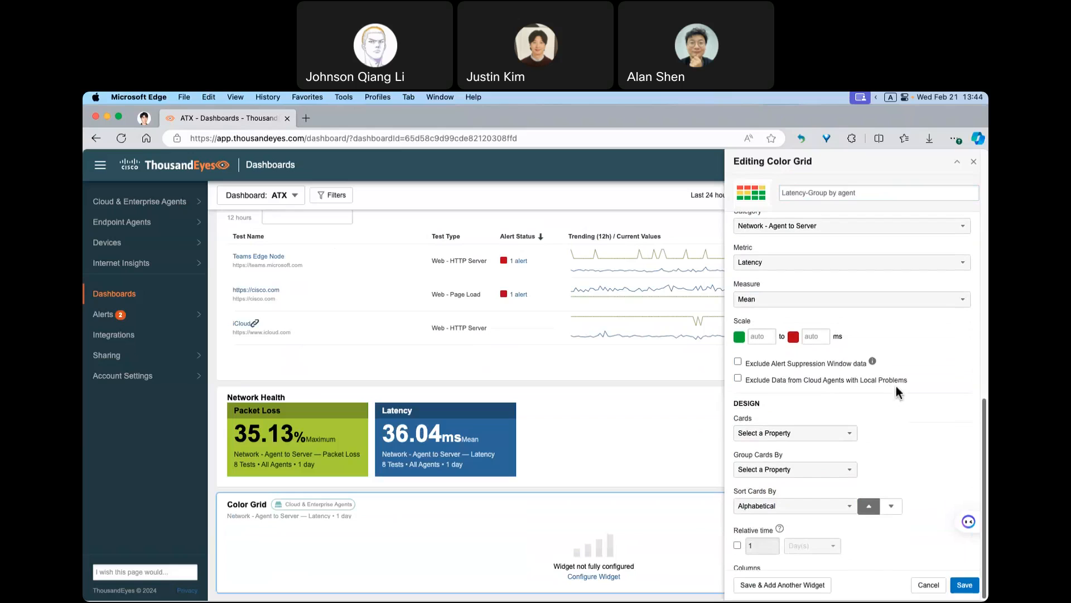
pyautogui.doubleClick(758, 388)
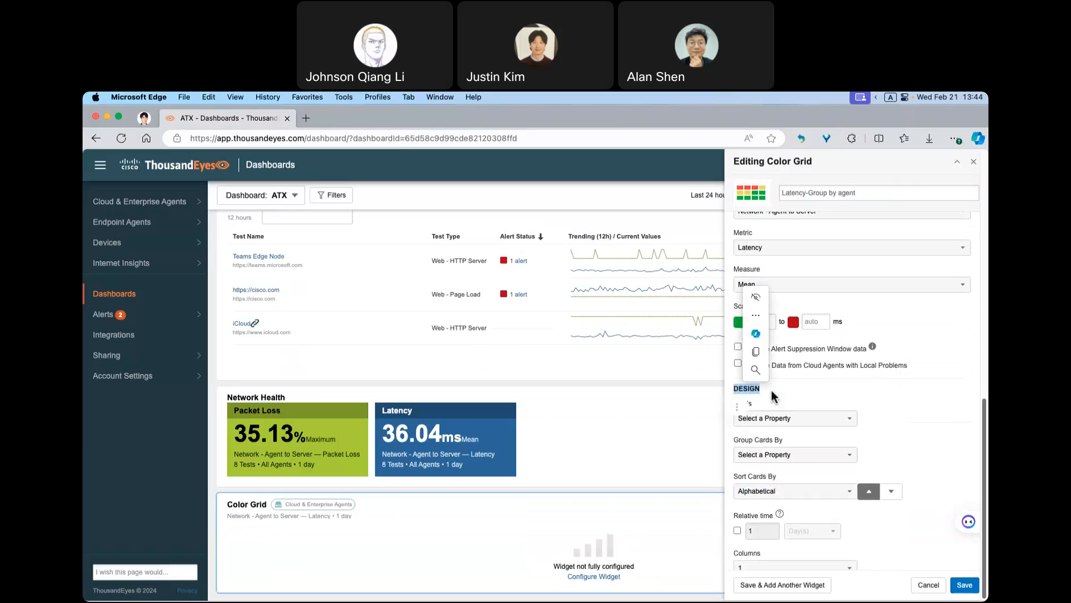
pyautogui.click(878, 389)
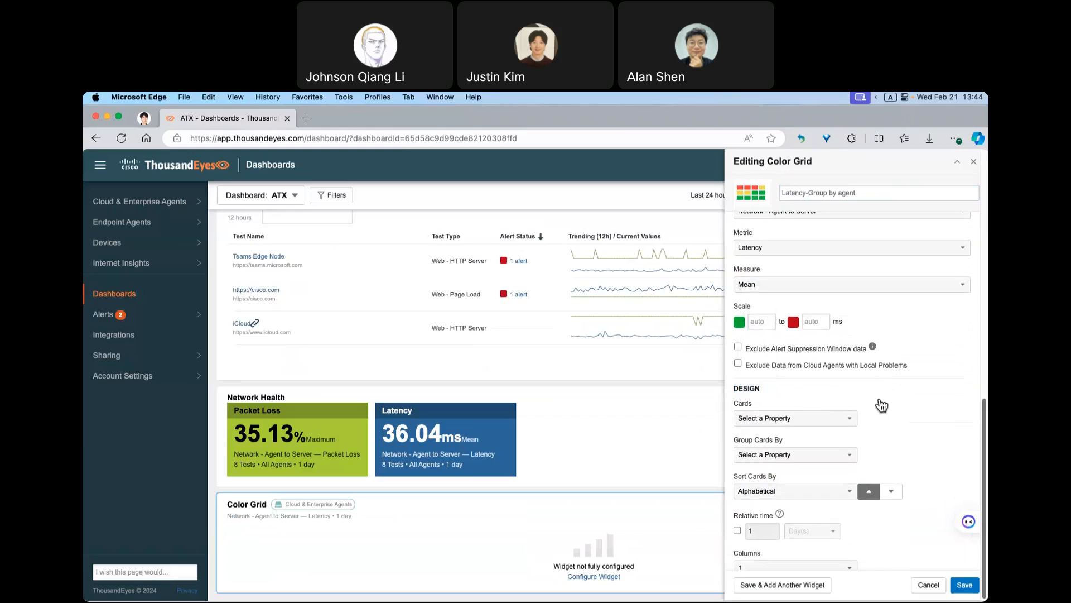
pyautogui.click(844, 426)
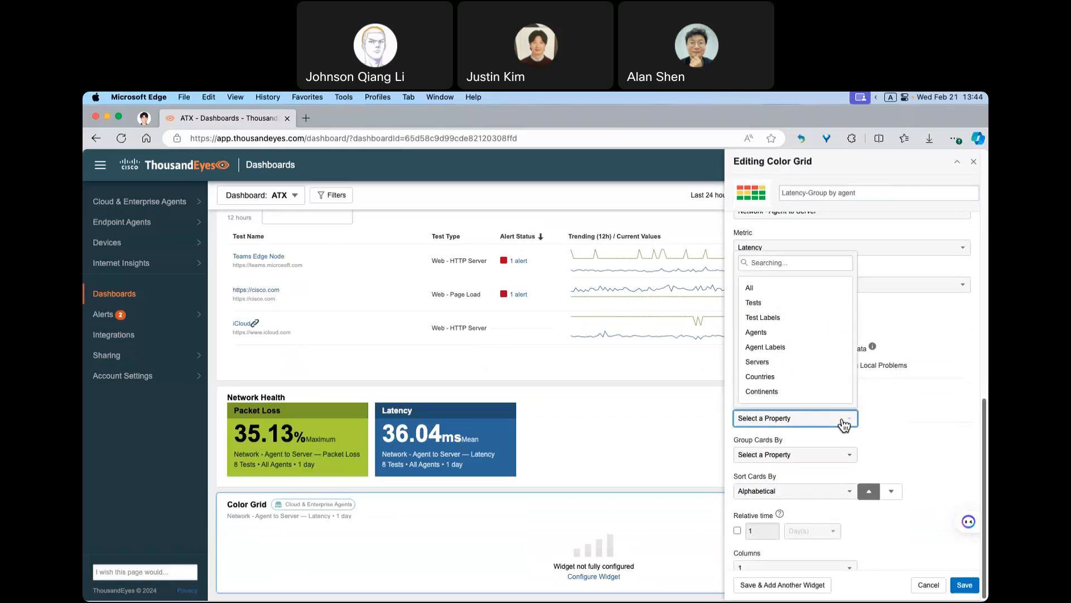
pyautogui.click(776, 304)
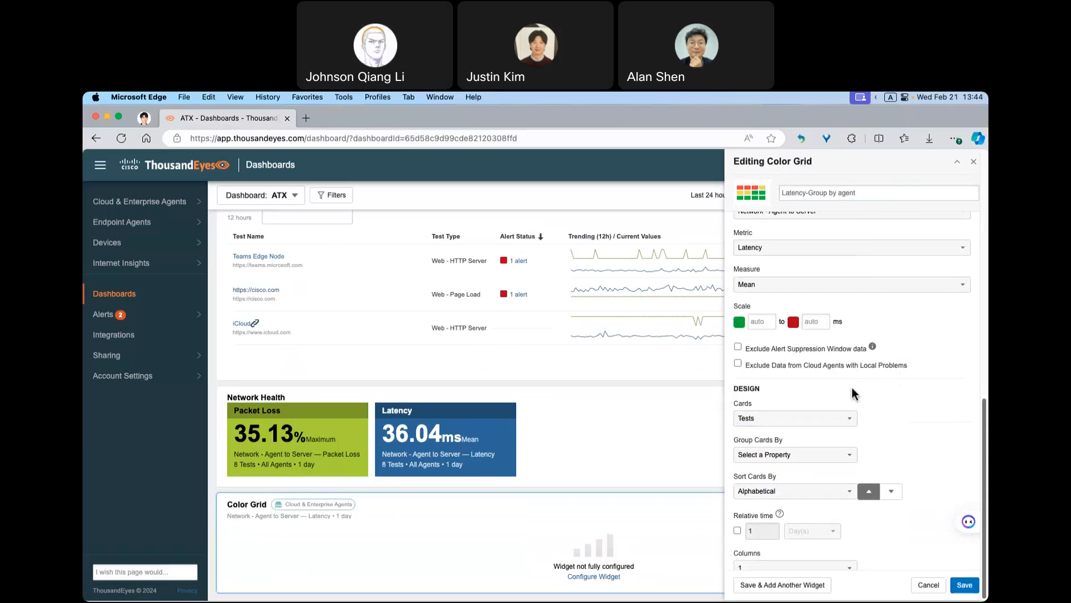
pyautogui.click(848, 461)
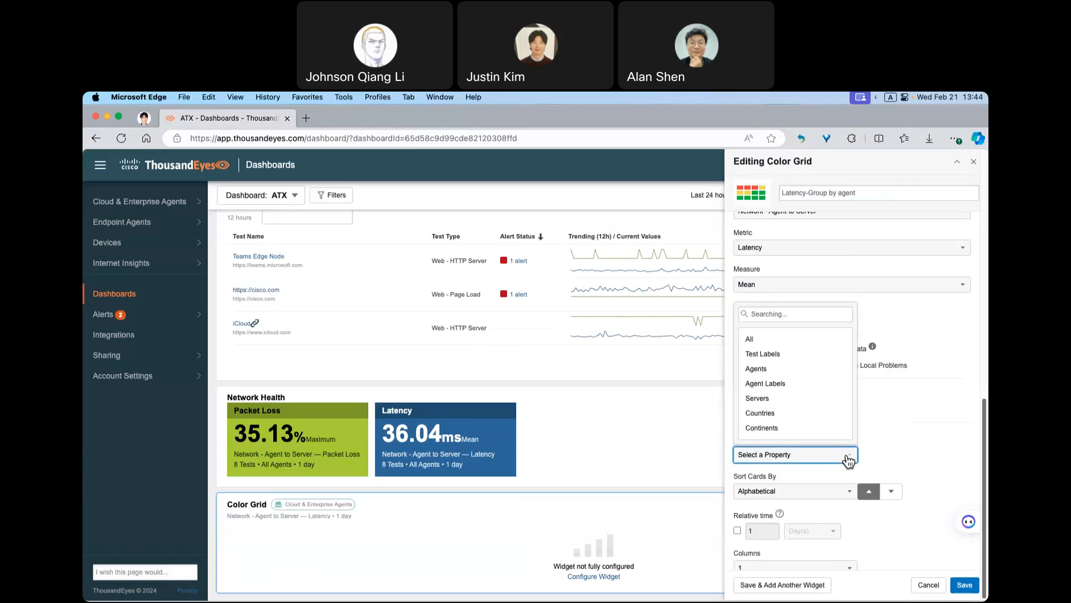
pyautogui.click(787, 370)
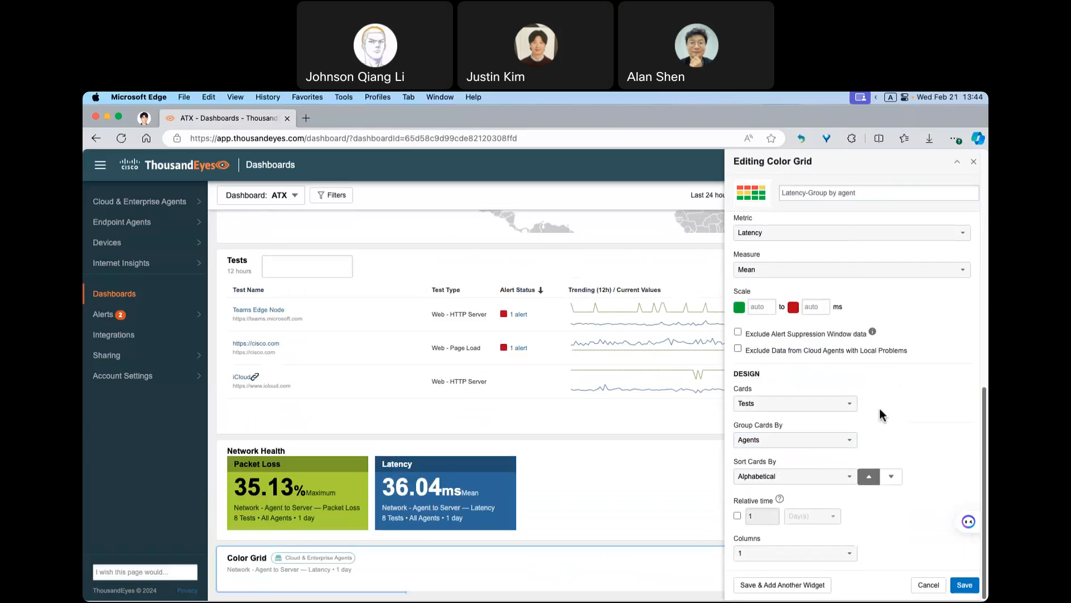
# Step: Check the agent groups in the grid preview and sort the cards by Value
pyautogui.scroll(-1, 879, 406)
pyautogui.scroll(-5, 644, 424)
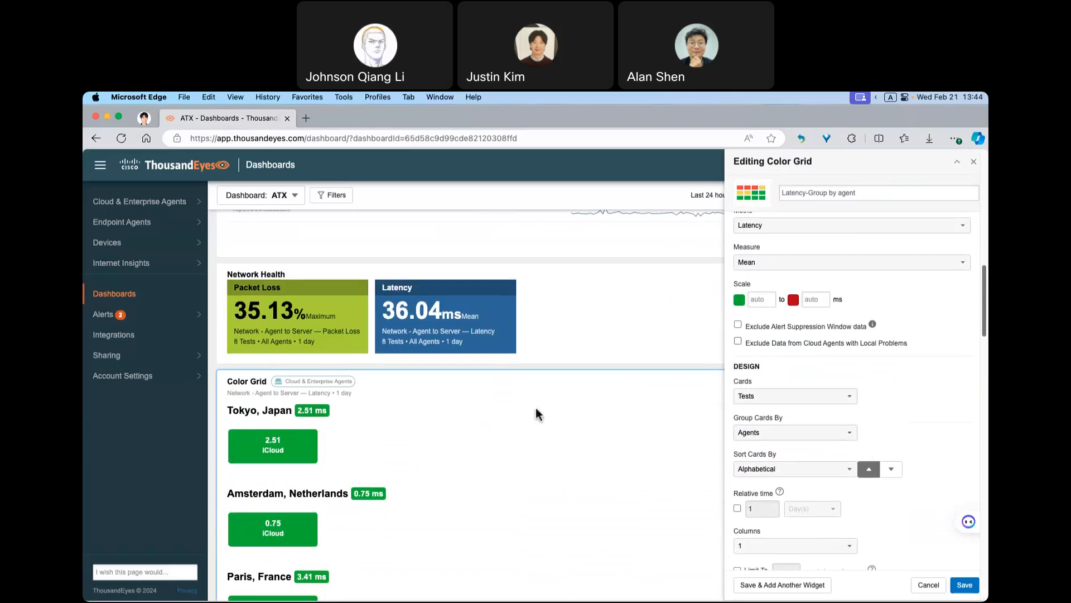
pyautogui.scroll(-1, 339, 417)
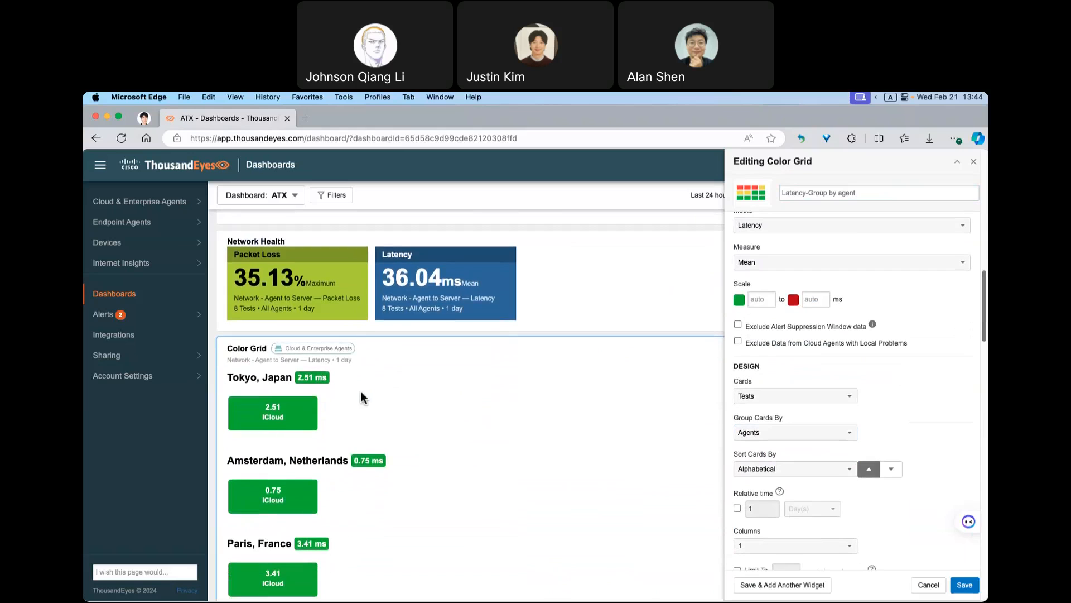
pyautogui.scroll(-10, 360, 395)
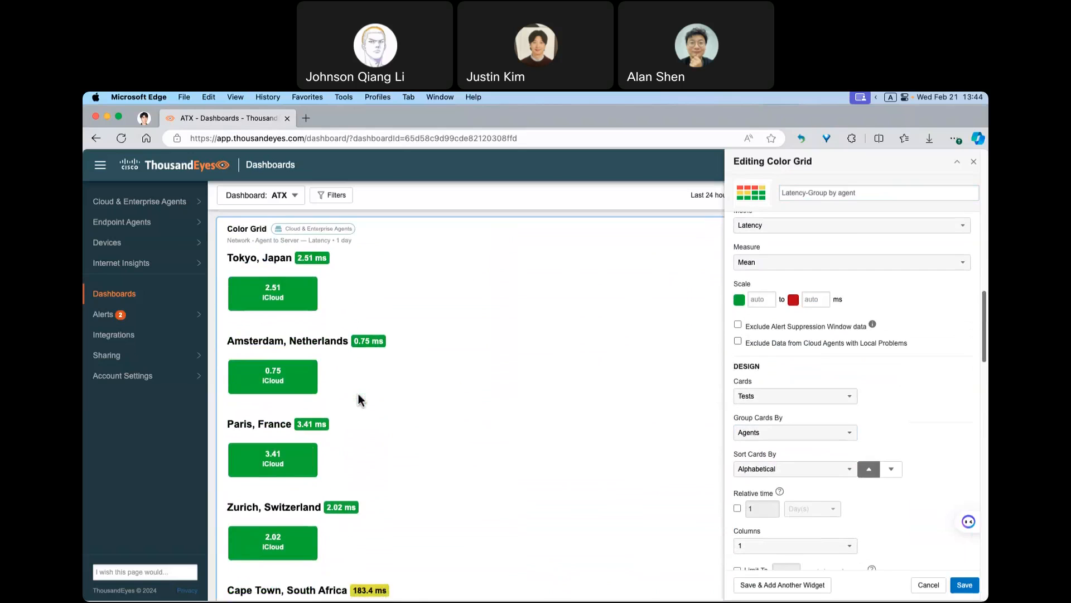
pyautogui.scroll(-13, 359, 398)
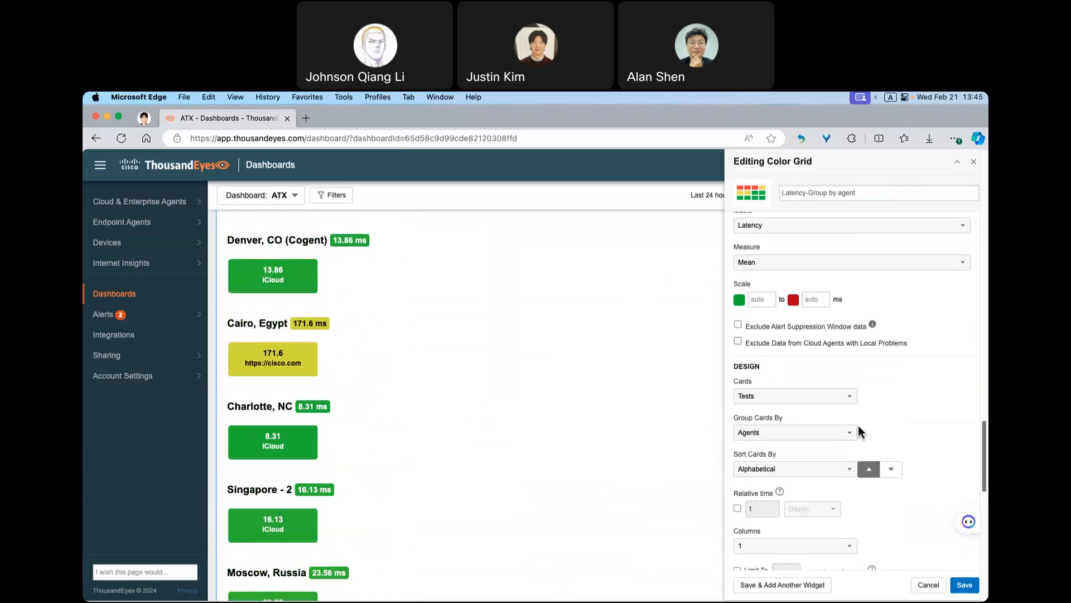
pyautogui.scroll(-1, 858, 427)
pyautogui.scroll(-1, 858, 425)
pyautogui.scroll(-1, 818, 377)
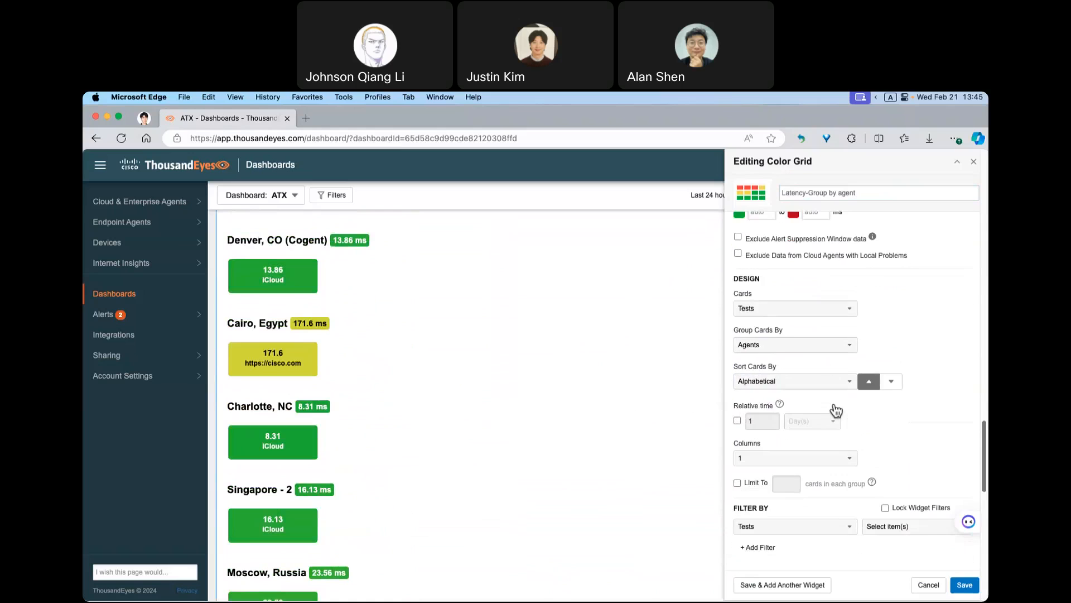
pyautogui.scroll(-1, 843, 407)
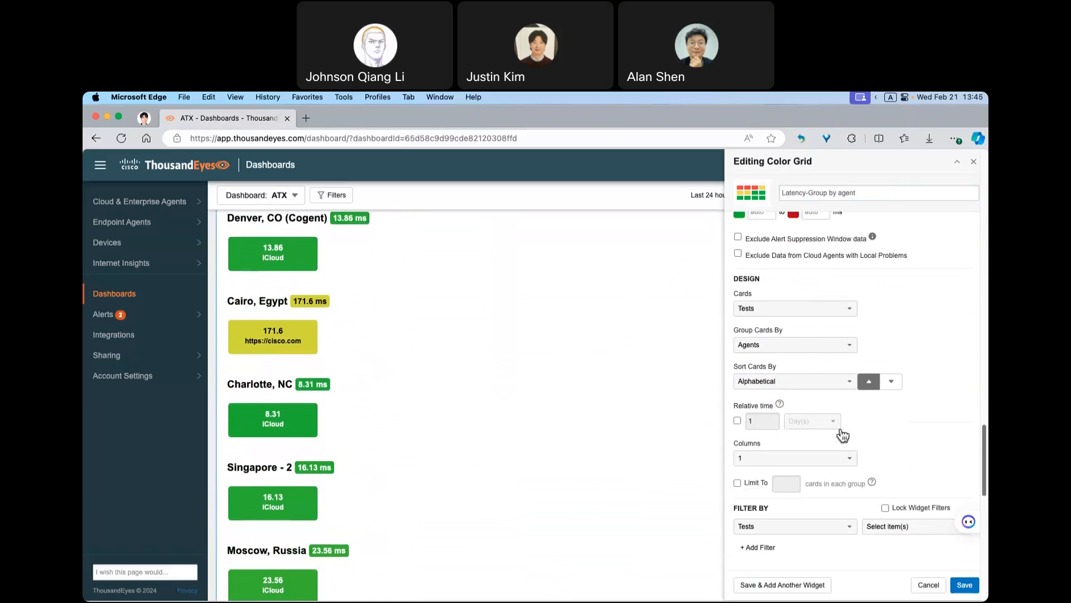
pyautogui.click(835, 387)
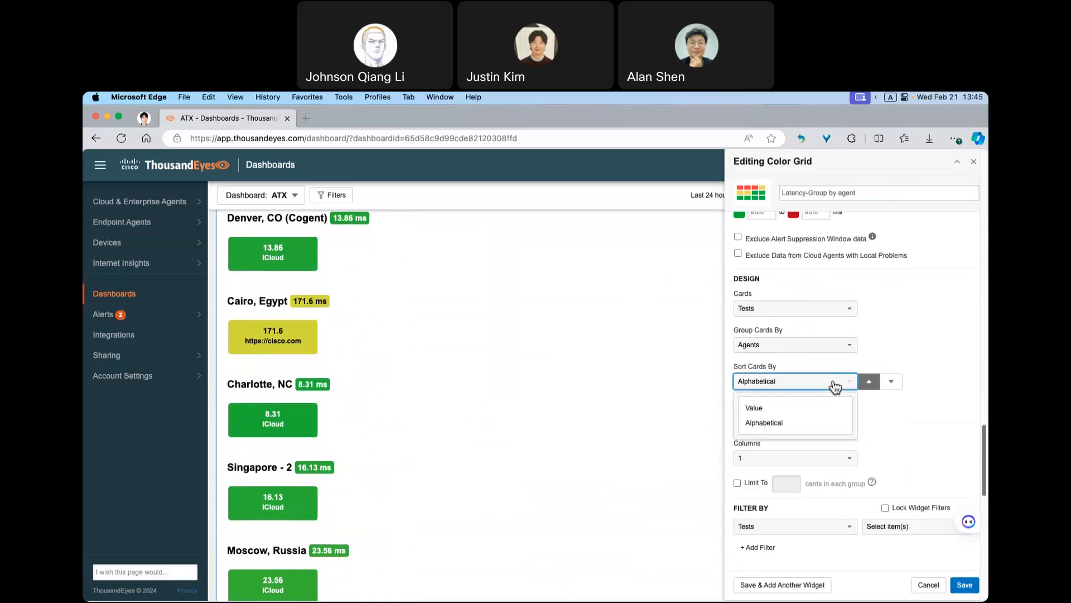
pyautogui.click(775, 411)
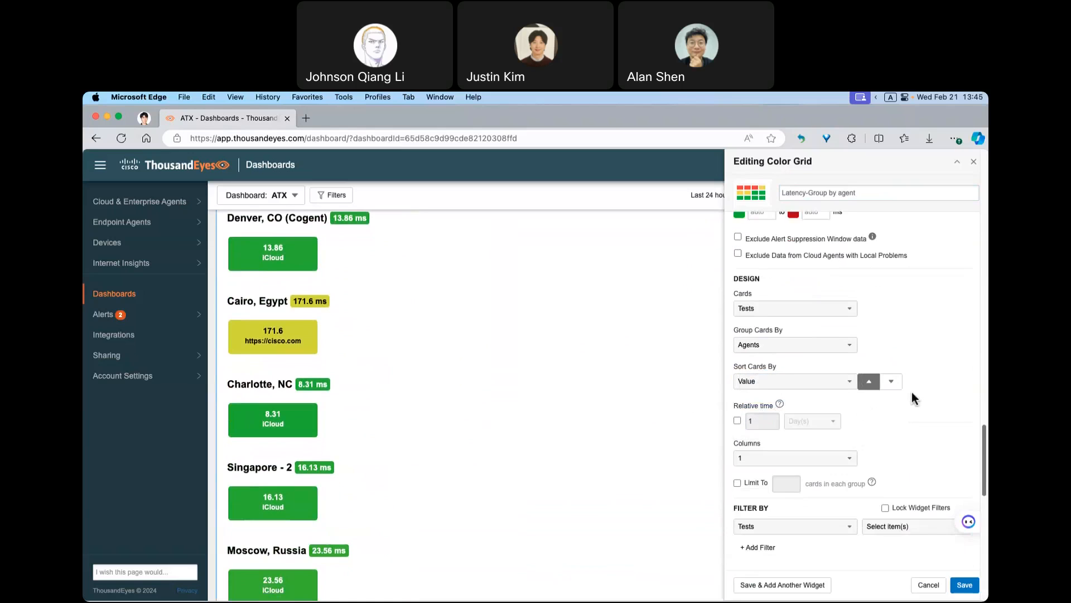
# Step: Review the value-sorted grid preview and set the color grid's layout to 2 columns
pyautogui.scroll(5, 560, 430)
pyautogui.scroll(10, 560, 430)
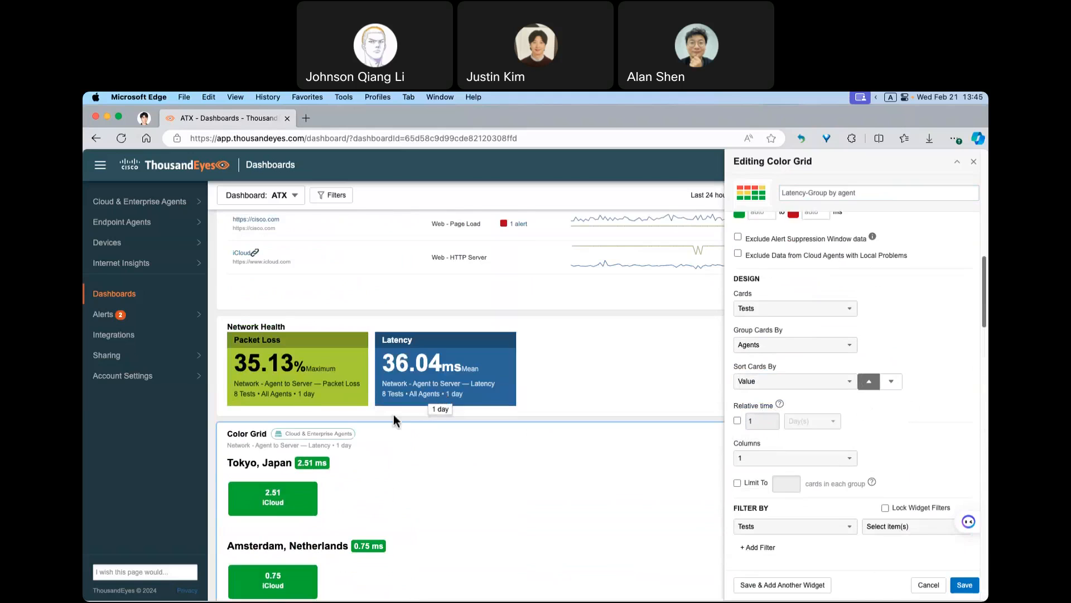
pyautogui.scroll(-15, 413, 388)
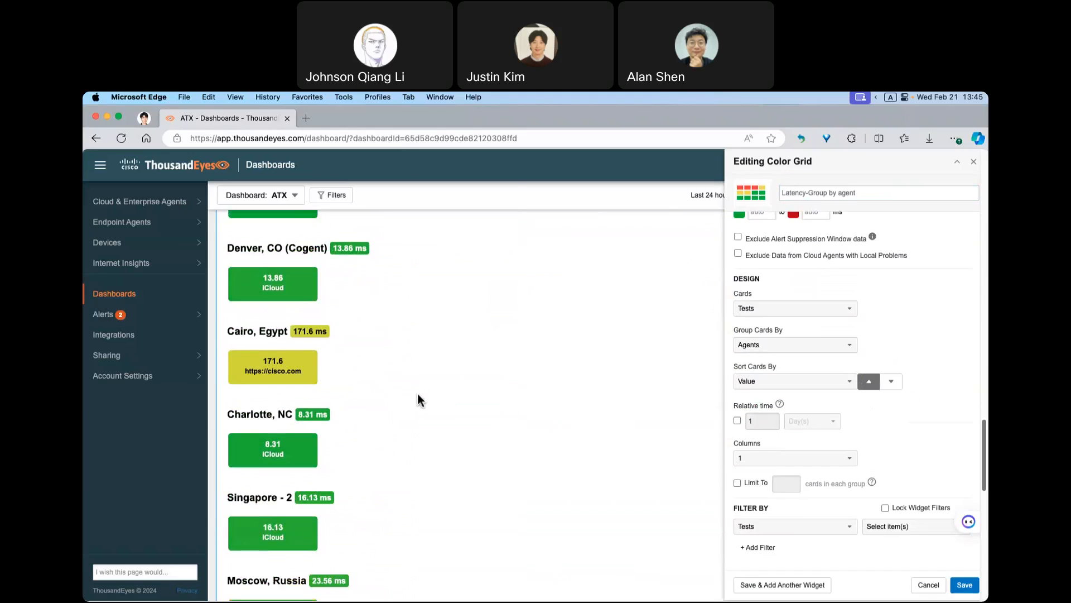
pyautogui.scroll(-5, 417, 394)
pyautogui.scroll(10, 417, 394)
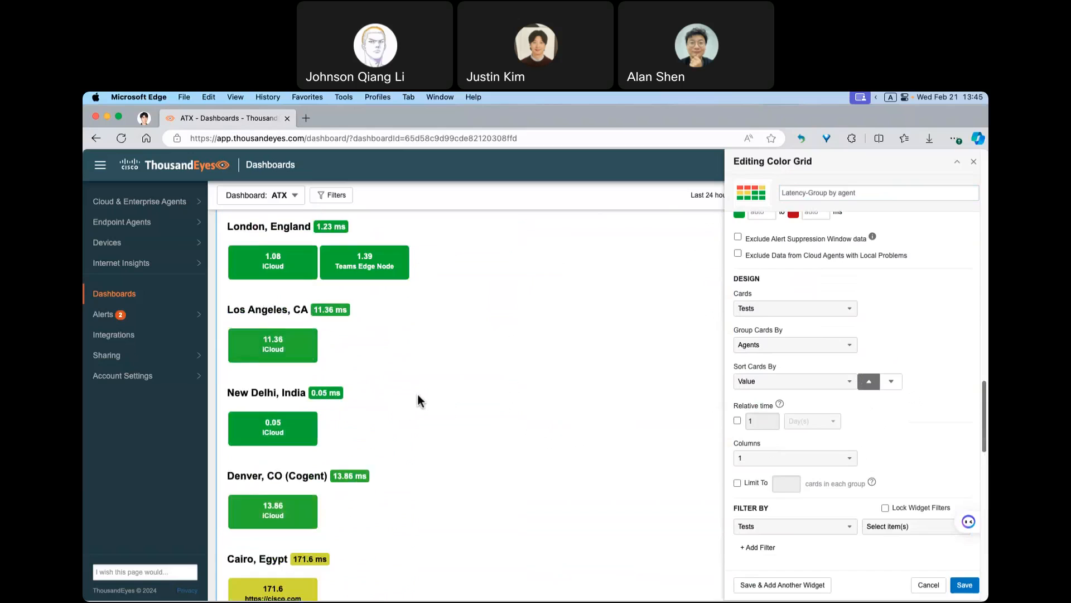
pyautogui.scroll(4, 417, 393)
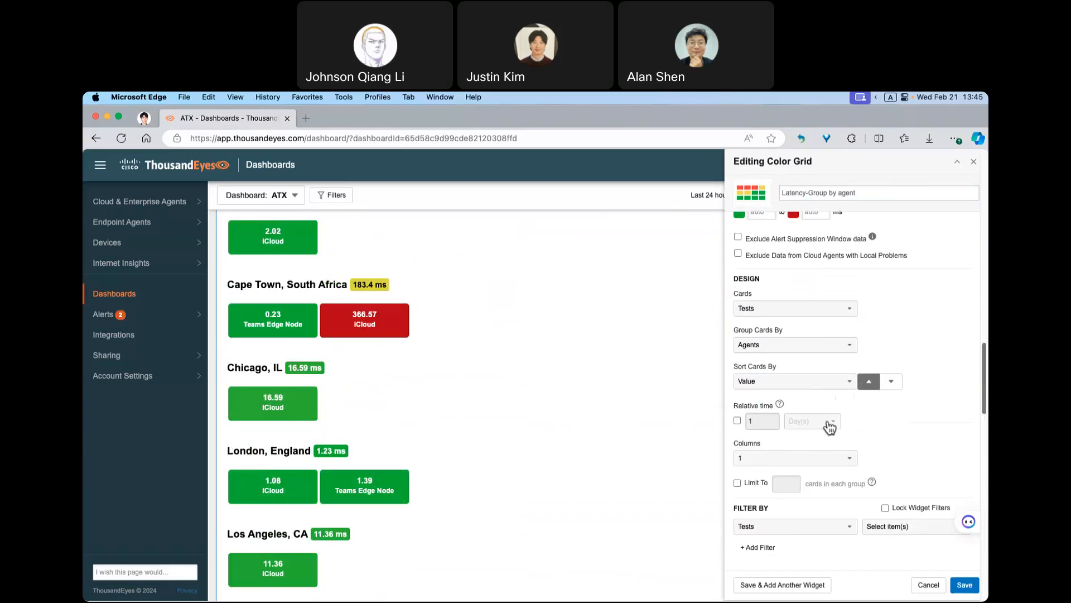
pyautogui.click(830, 460)
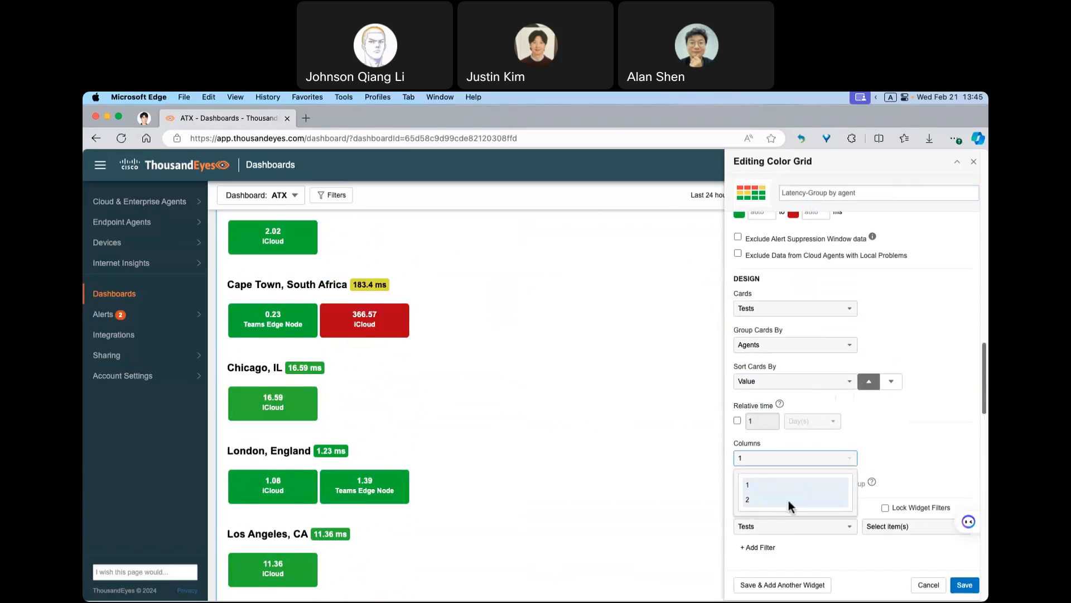
pyautogui.click(789, 498)
pyautogui.scroll(-10, 619, 429)
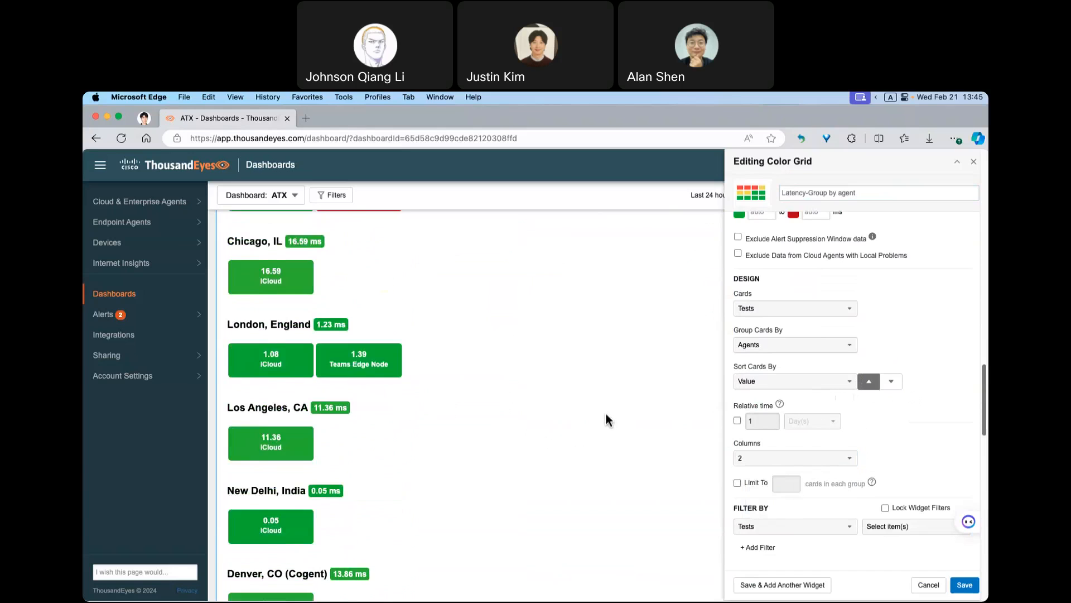
pyautogui.scroll(15, 608, 419)
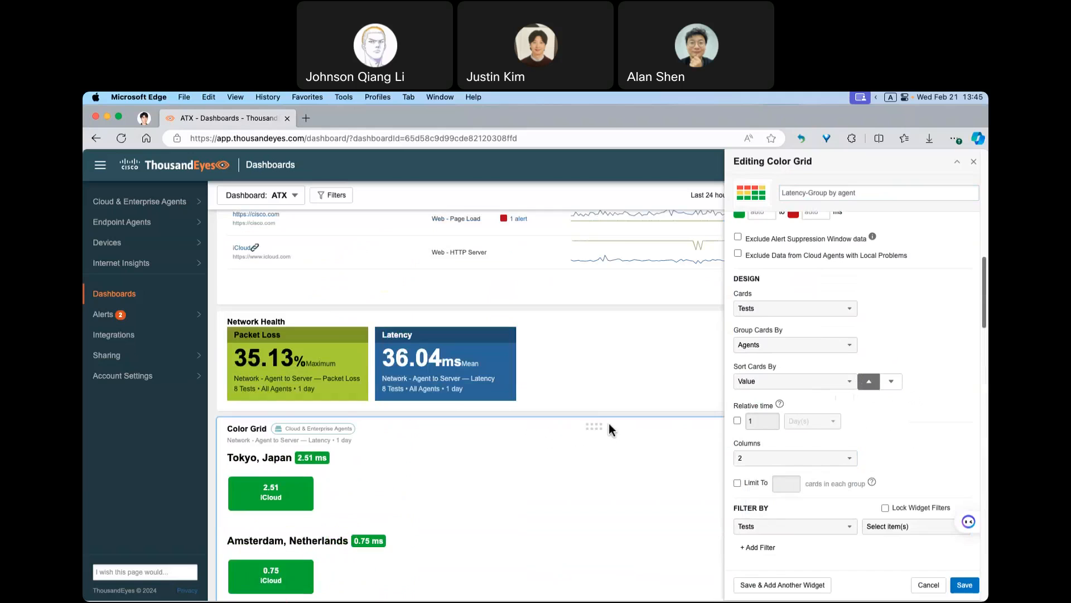
pyautogui.scroll(-1, 677, 449)
# Step: Save the Latency-Group by agent widget and review its agent groups on the dashboard
pyautogui.moveTo(865, 491)
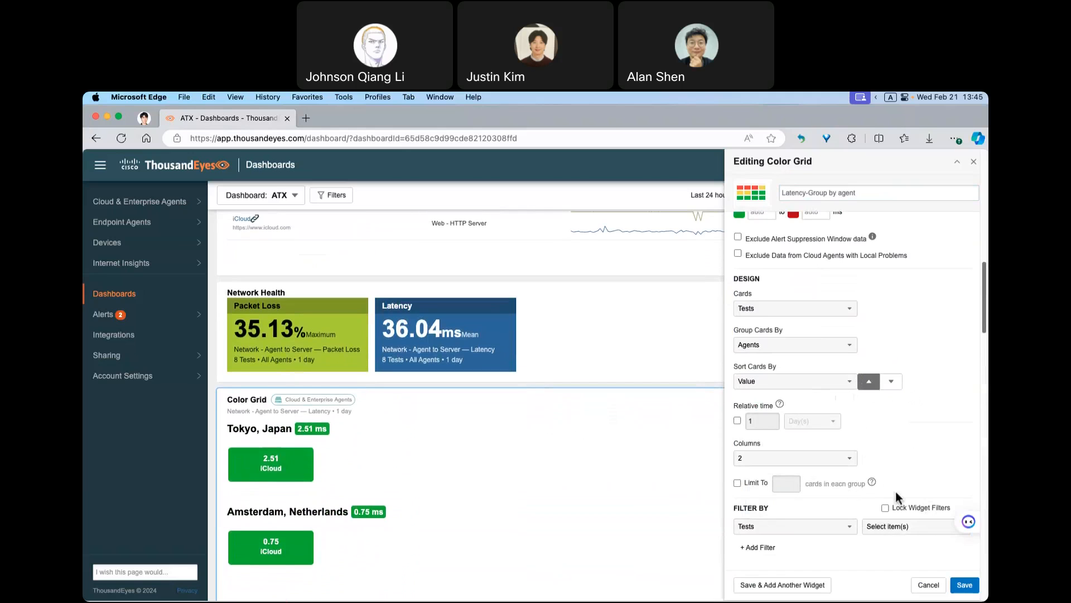
pyautogui.click(959, 585)
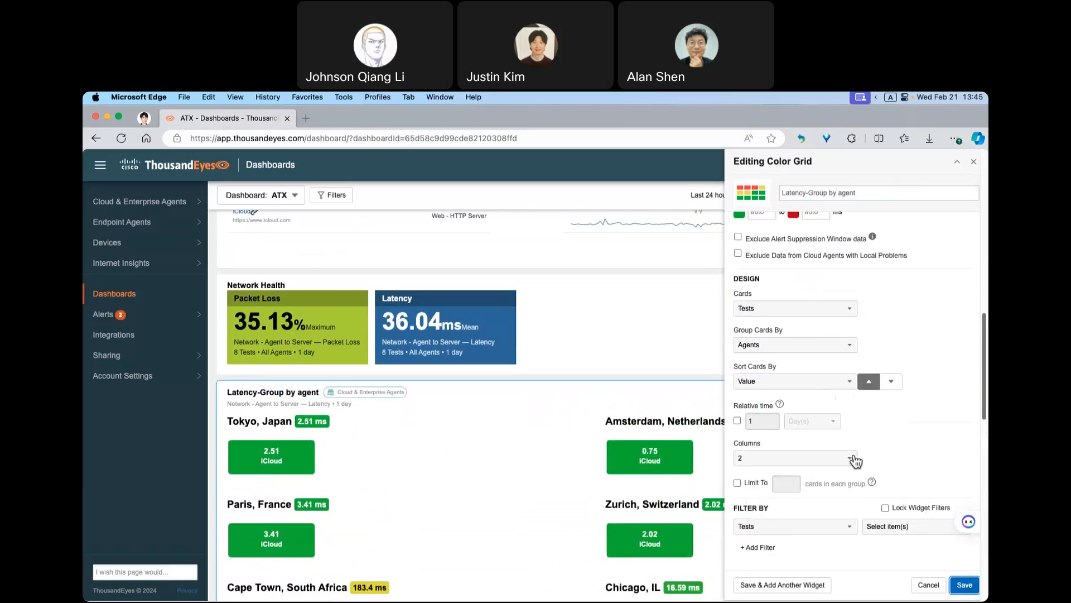
pyautogui.scroll(-6, 562, 377)
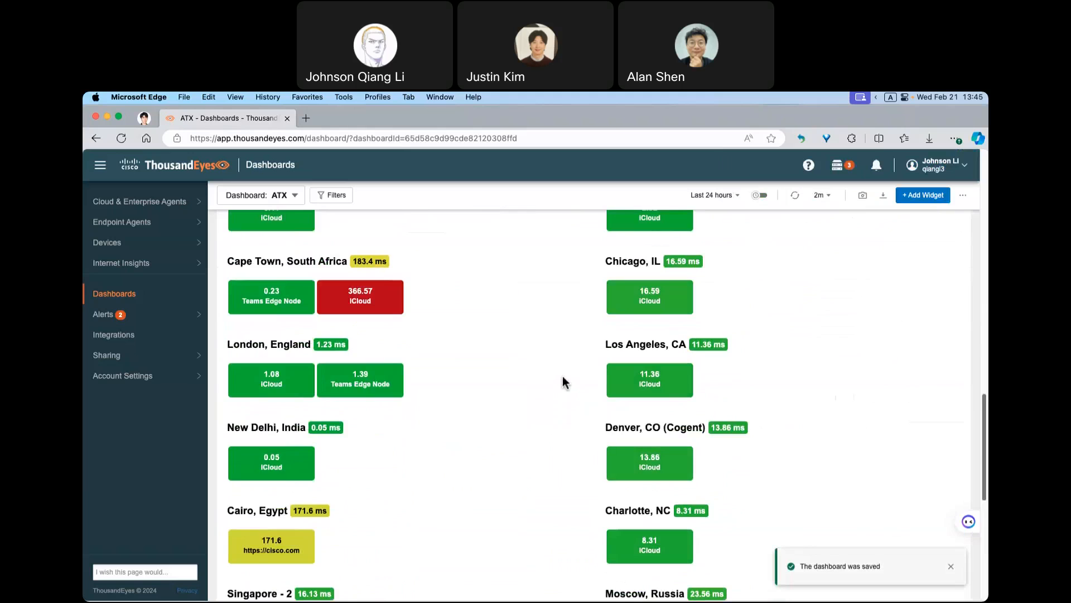
pyautogui.scroll(5, 562, 376)
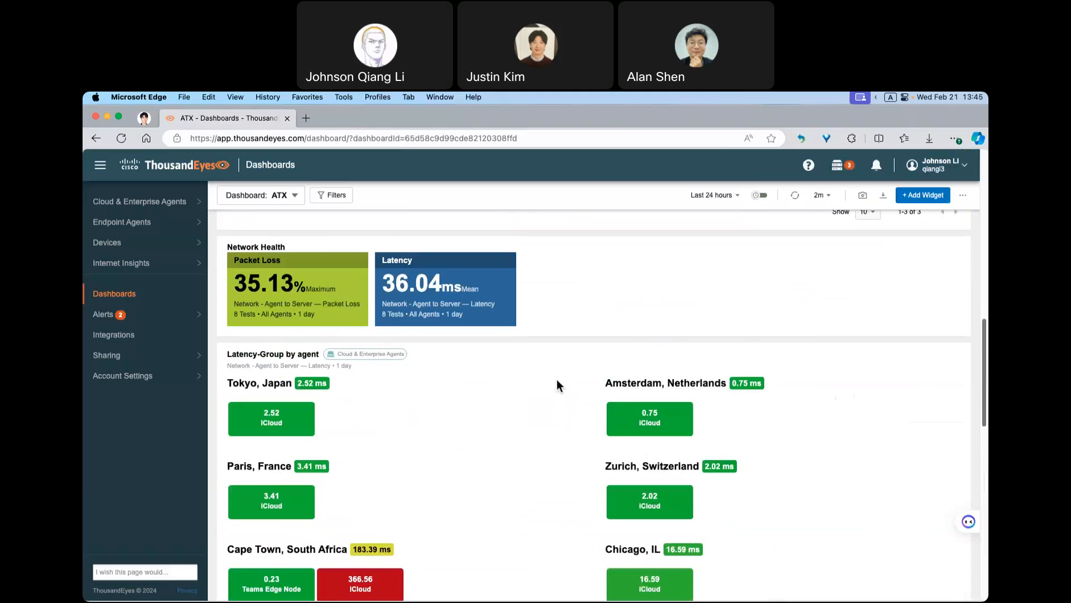
pyautogui.scroll(-6, 556, 380)
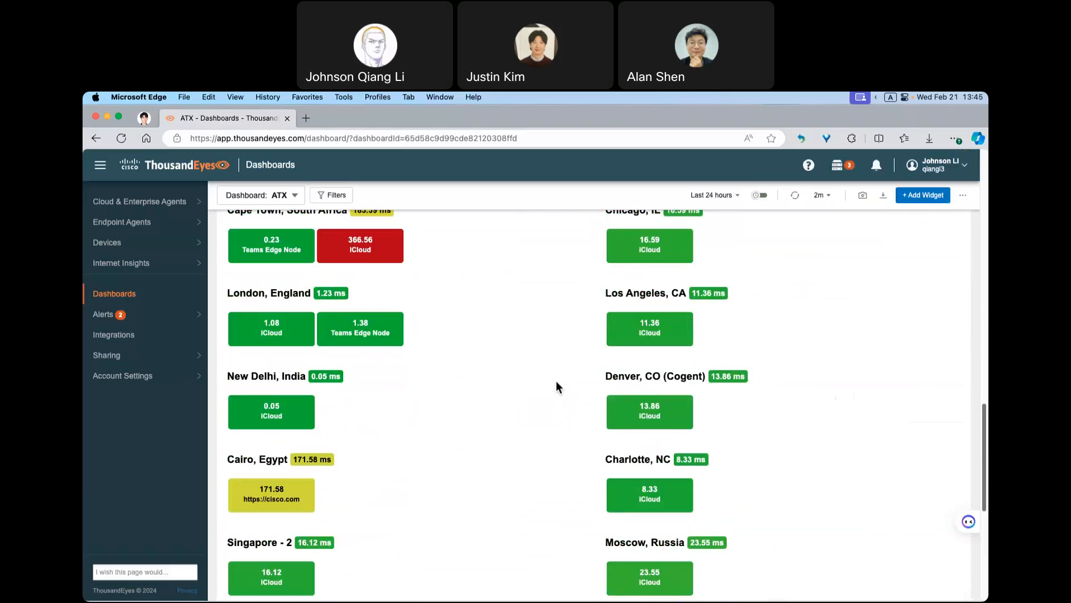
# Step: Shrink the Agent Status map widget on the ATX dashboard to half width
pyautogui.scroll(4, 556, 385)
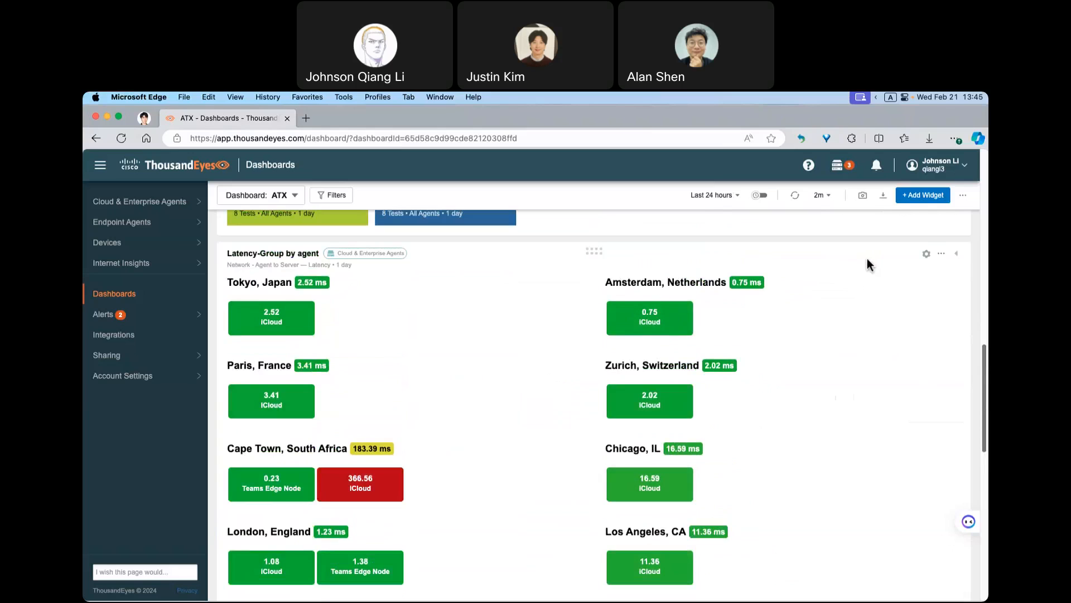
pyautogui.scroll(5, 865, 261)
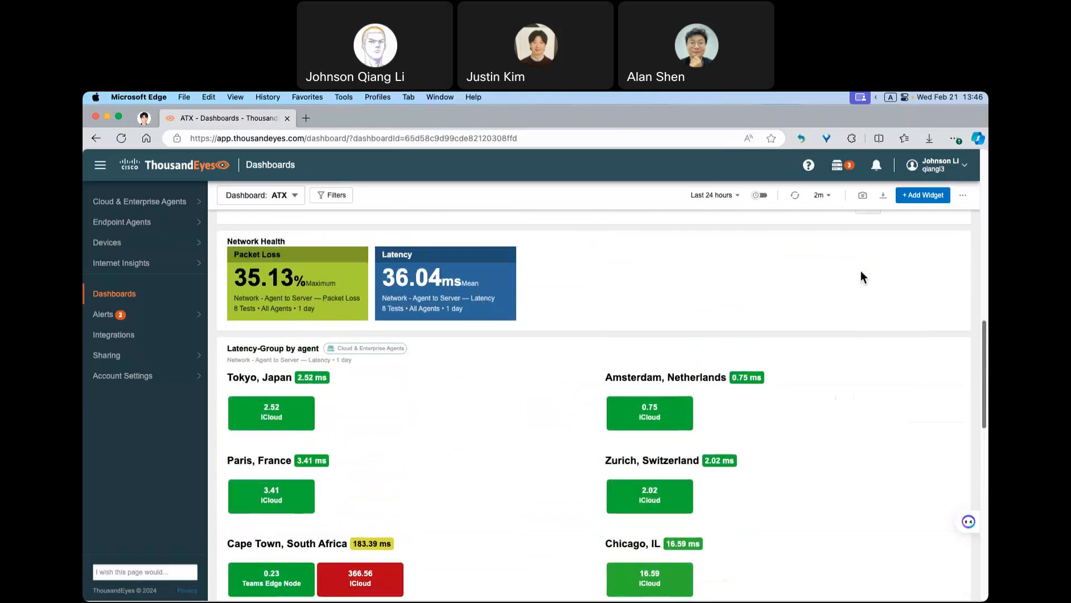
pyautogui.scroll(8, 797, 430)
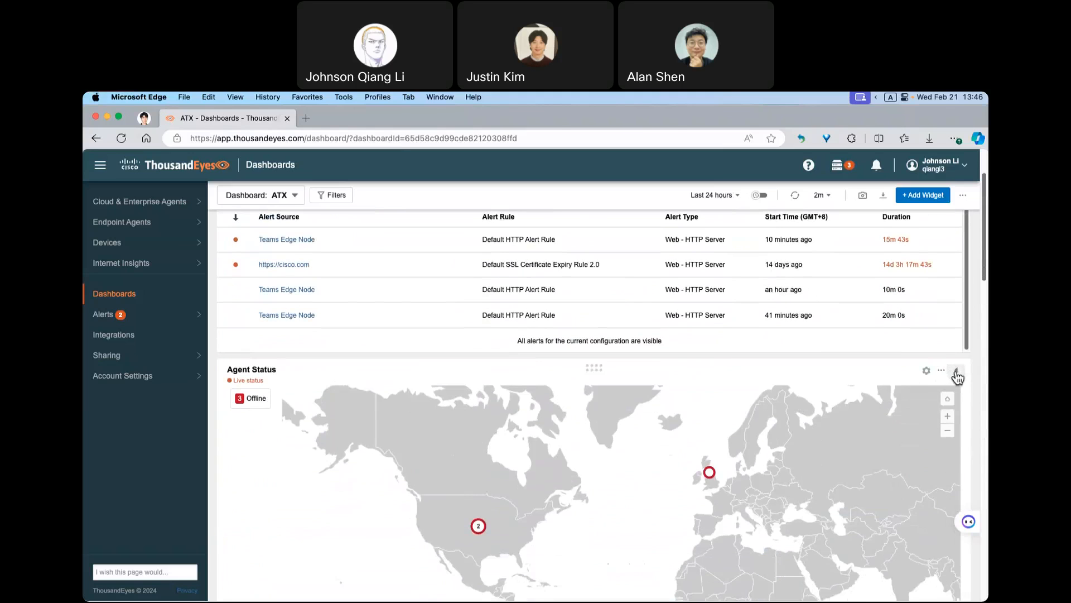
pyautogui.hotkey('ctrl', 'a')
pyautogui.moveTo(945, 358); pyautogui.dragTo(969, 382)
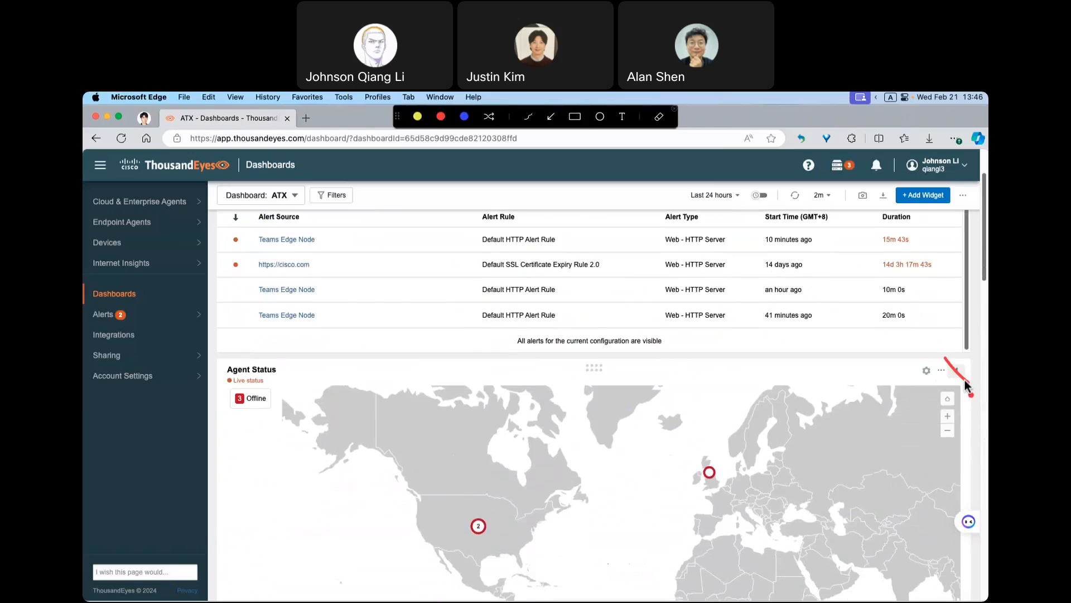
pyautogui.press('Escape')
pyautogui.click(958, 371)
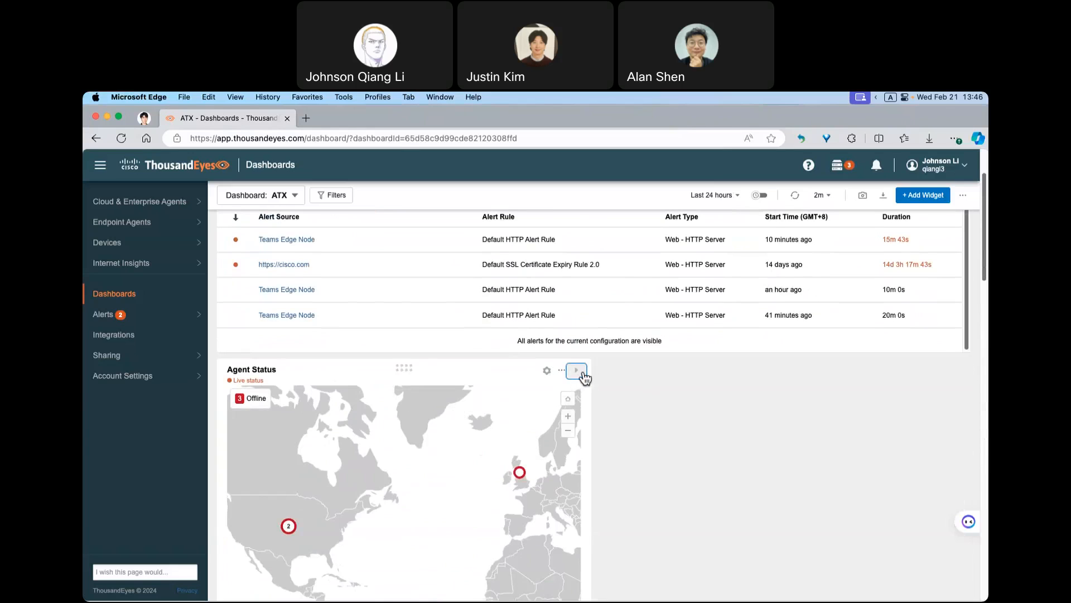
# Step: Check the dashboard layout around the half-width Agent Status widget and expand the widget back to full width
pyautogui.scroll(-2, 580, 376)
pyautogui.scroll(10, 614, 377)
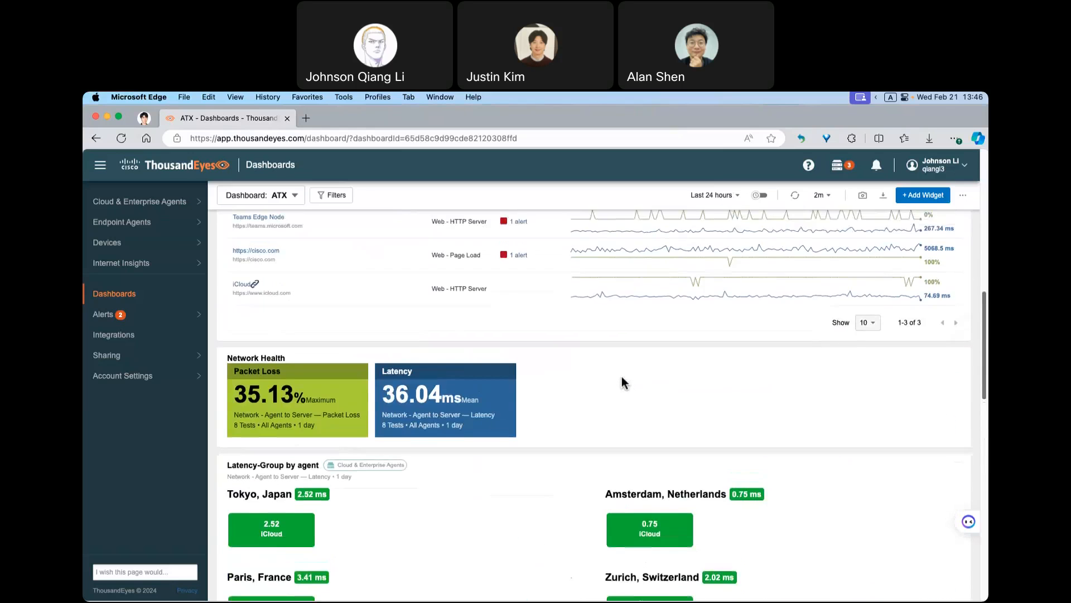
pyautogui.scroll(-4, 629, 382)
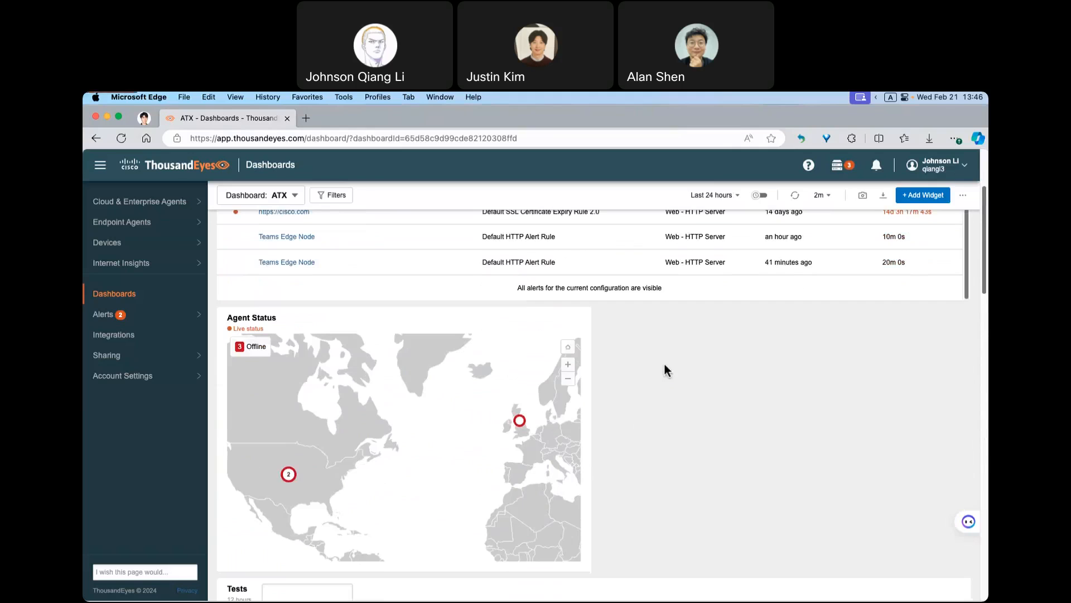
pyautogui.scroll(-10, 667, 384)
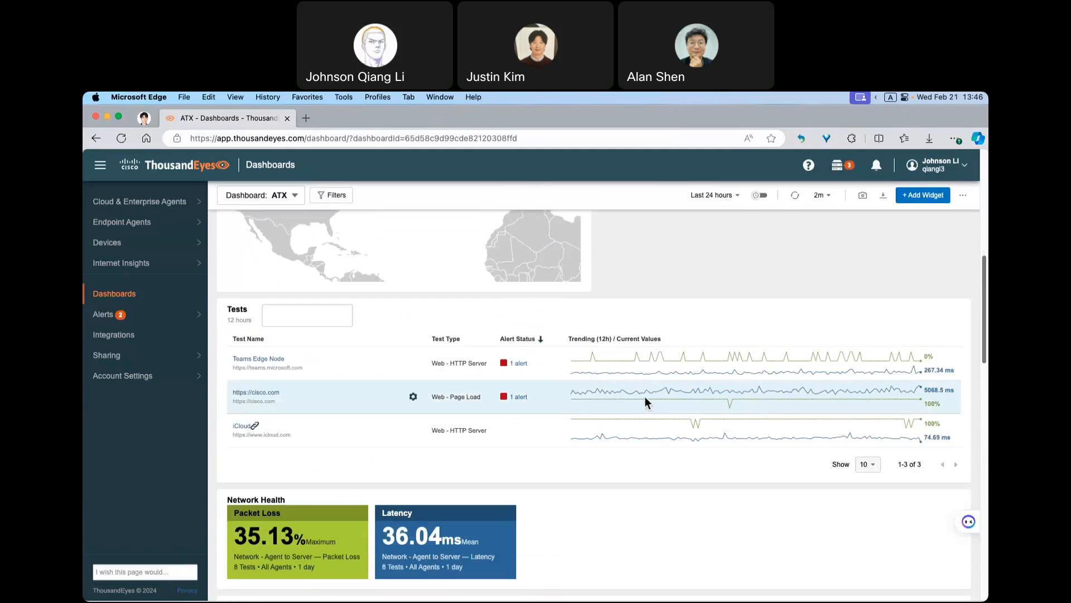
pyautogui.scroll(8, 646, 400)
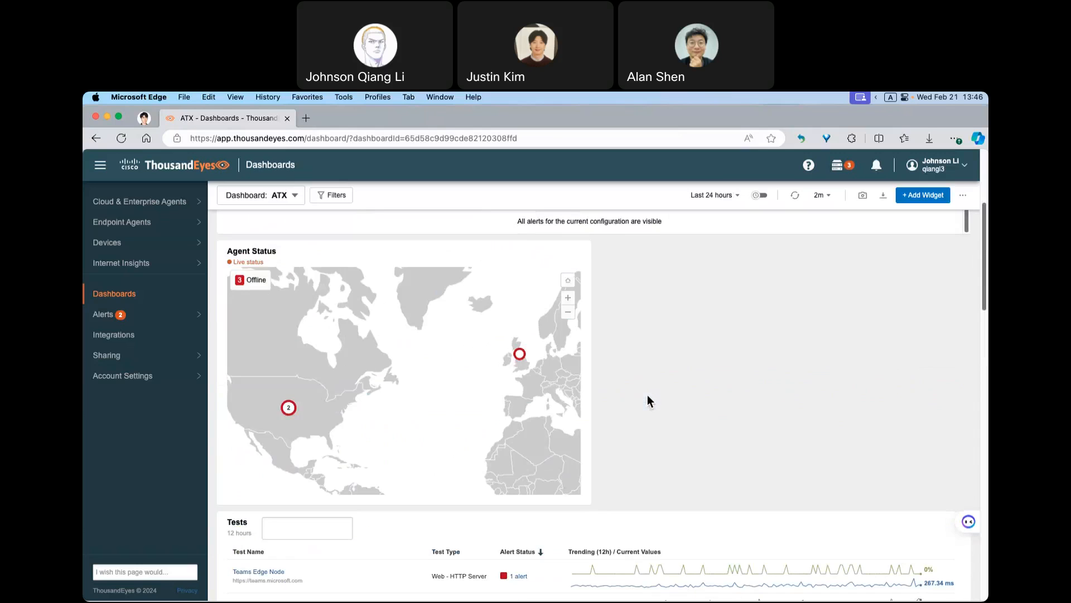
pyautogui.click(579, 254)
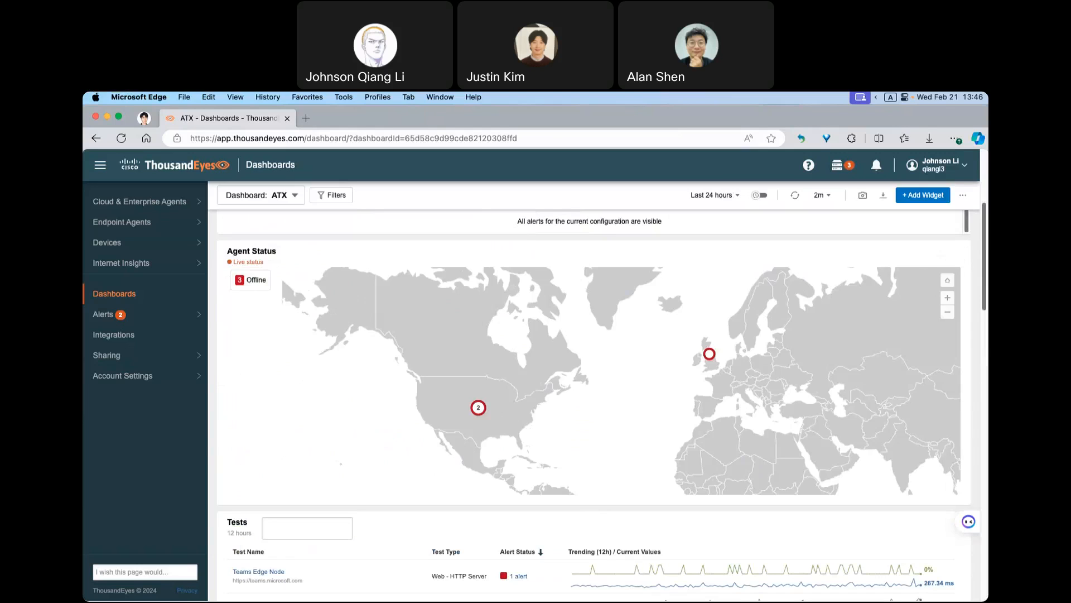
# Step: Review the Network Health and Latency-Group by agent widgets below the Tests table
pyautogui.scroll(-10, 558, 491)
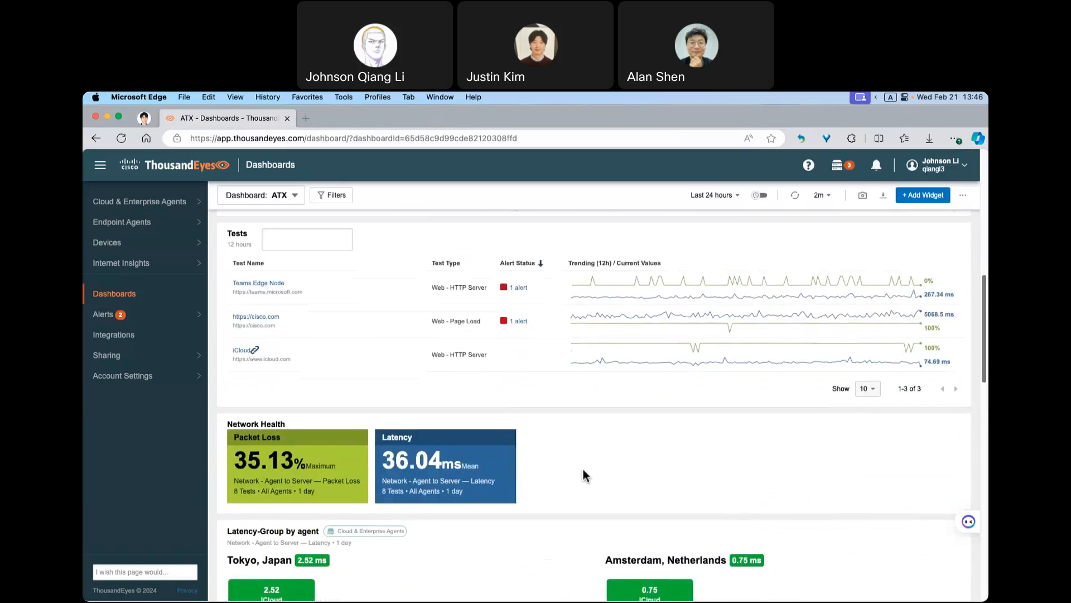
pyautogui.scroll(-2, 587, 474)
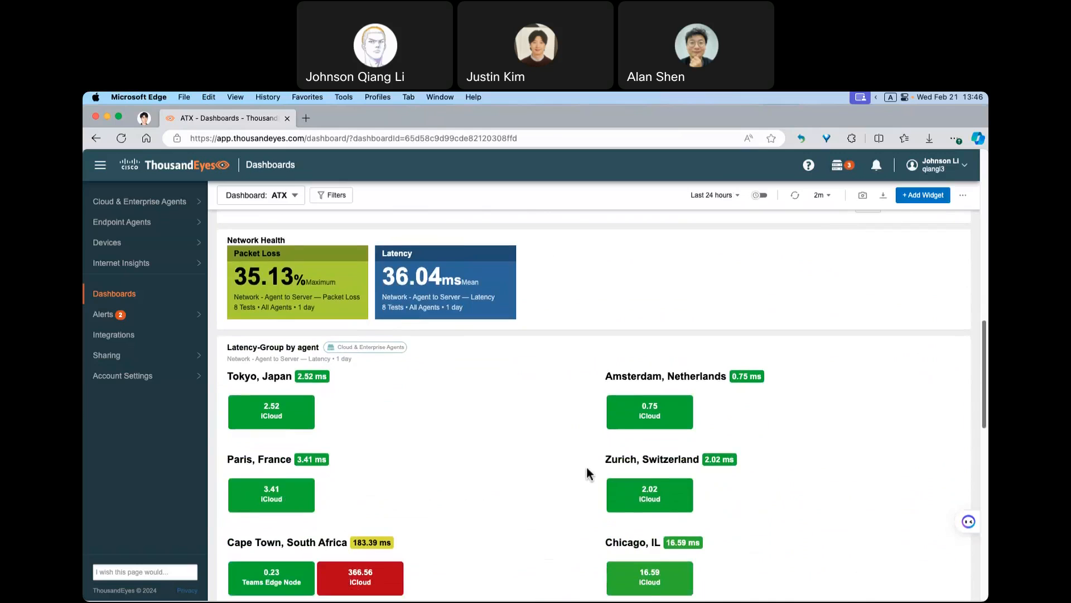
pyautogui.scroll(2, 587, 474)
pyautogui.moveTo(286, 310); pyautogui.dragTo(227, 310)
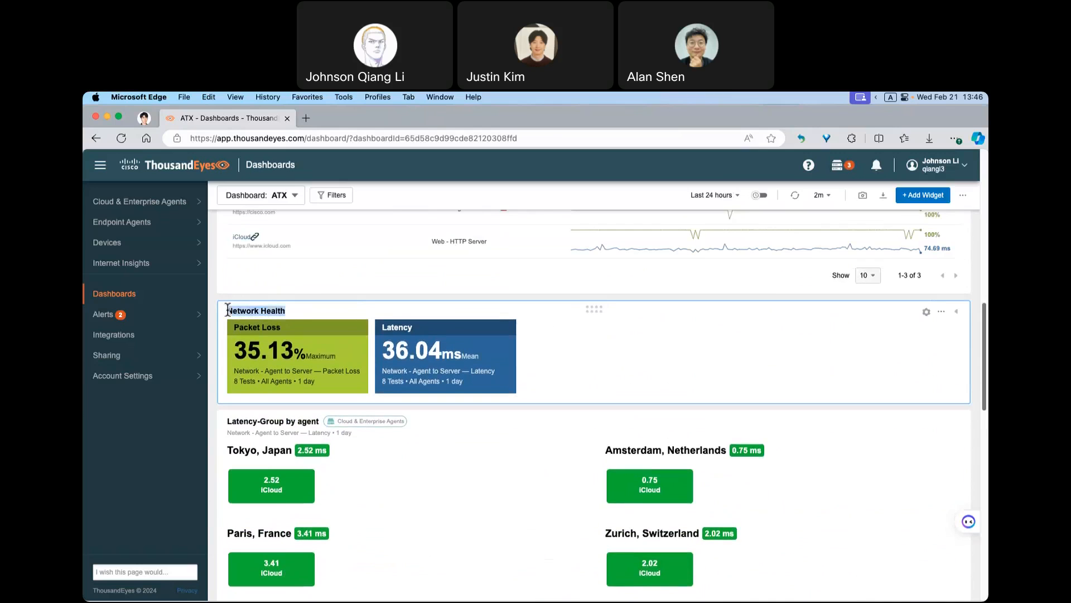
pyautogui.scroll(-1, 470, 436)
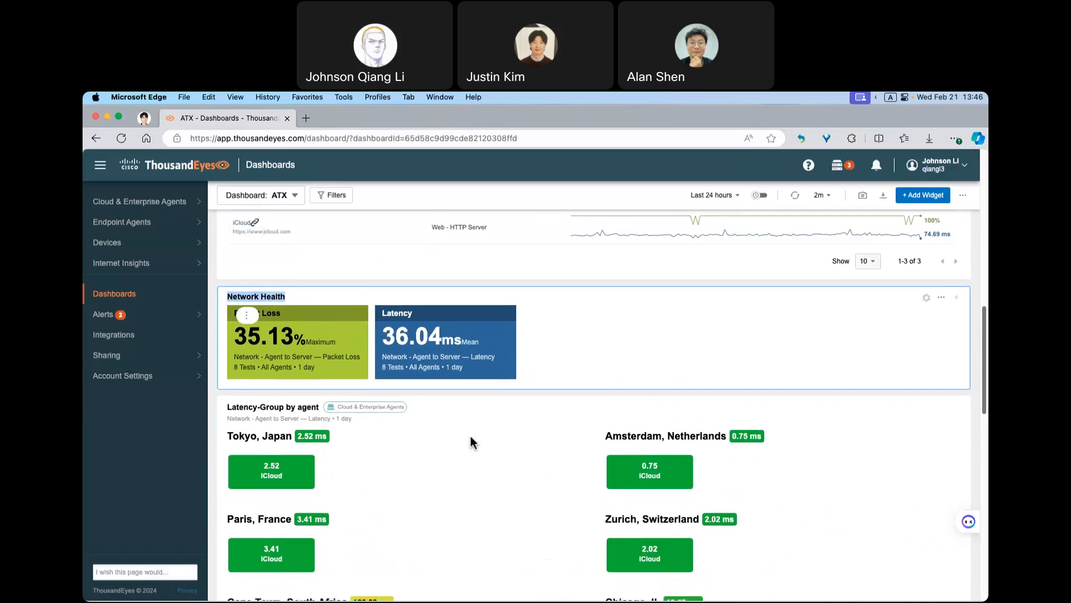
pyautogui.scroll(-1, 471, 442)
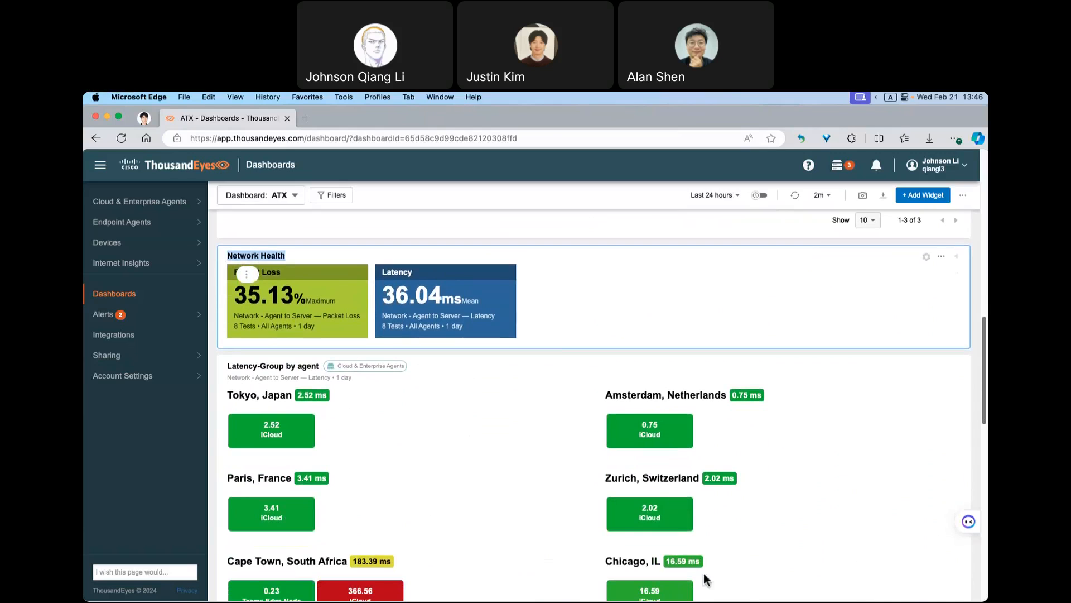
pyautogui.click(977, 413)
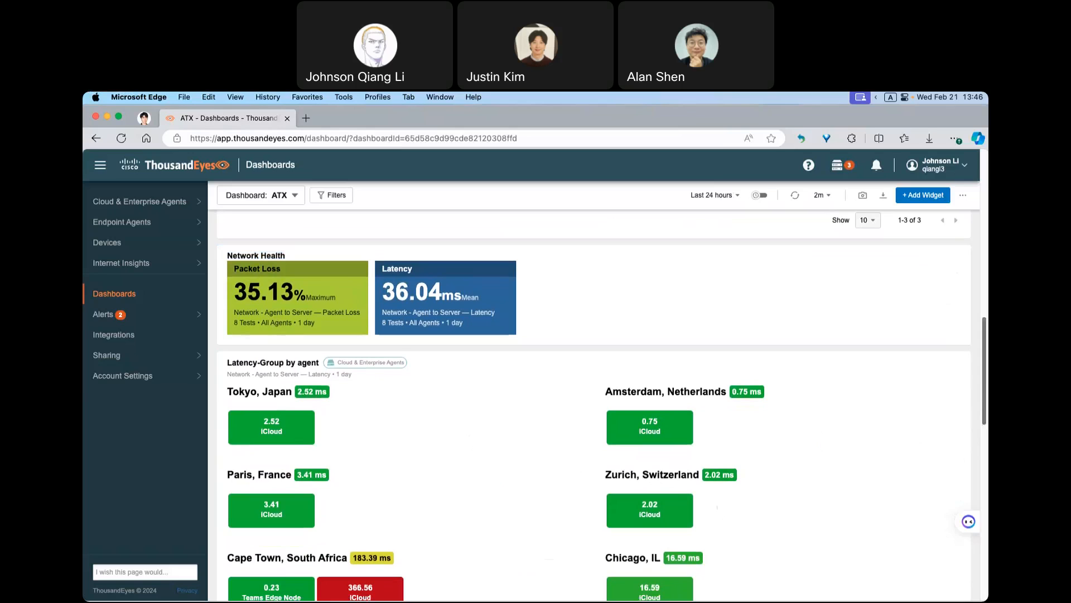
# Step: Start a snapshot of the ATX dashboard with the suggested name and set its deletion date to 03/04/2025
pyautogui.click(864, 195)
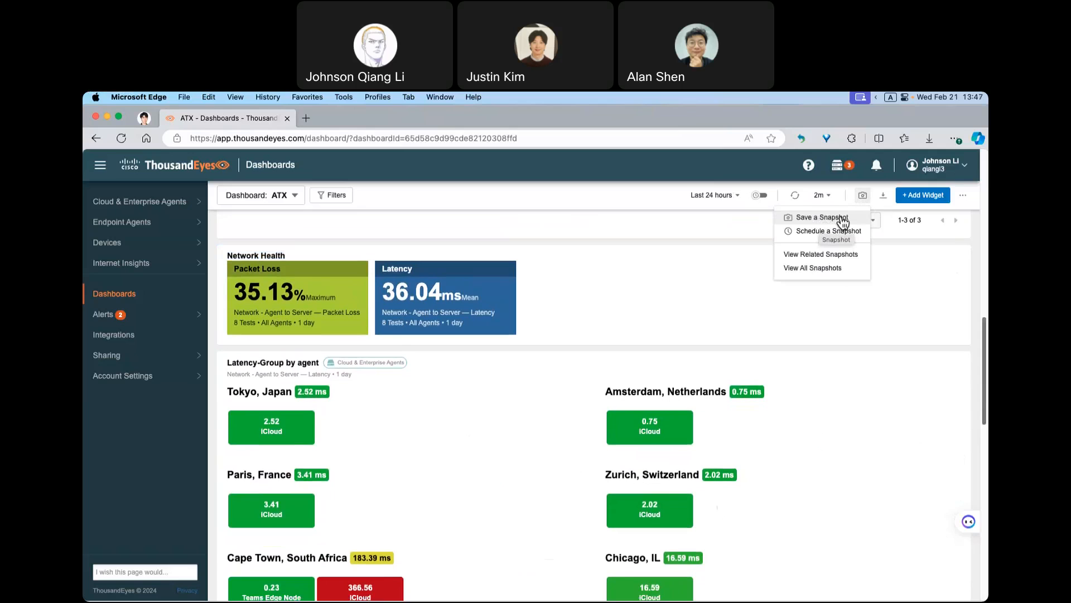
pyautogui.click(843, 219)
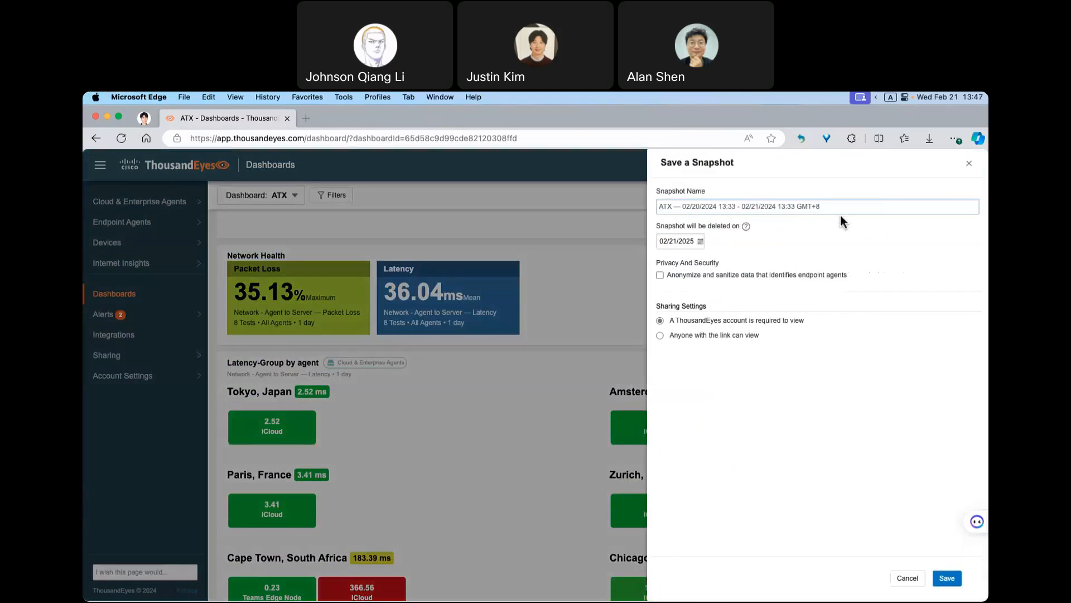
pyautogui.moveTo(672, 207); pyautogui.dragTo(830, 206)
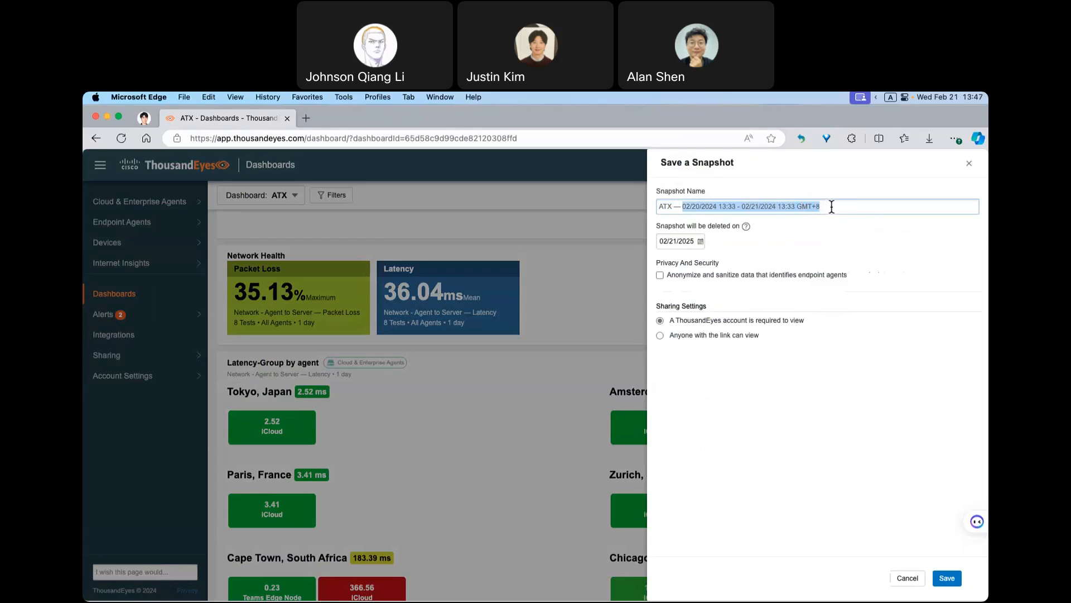
pyautogui.click(830, 205)
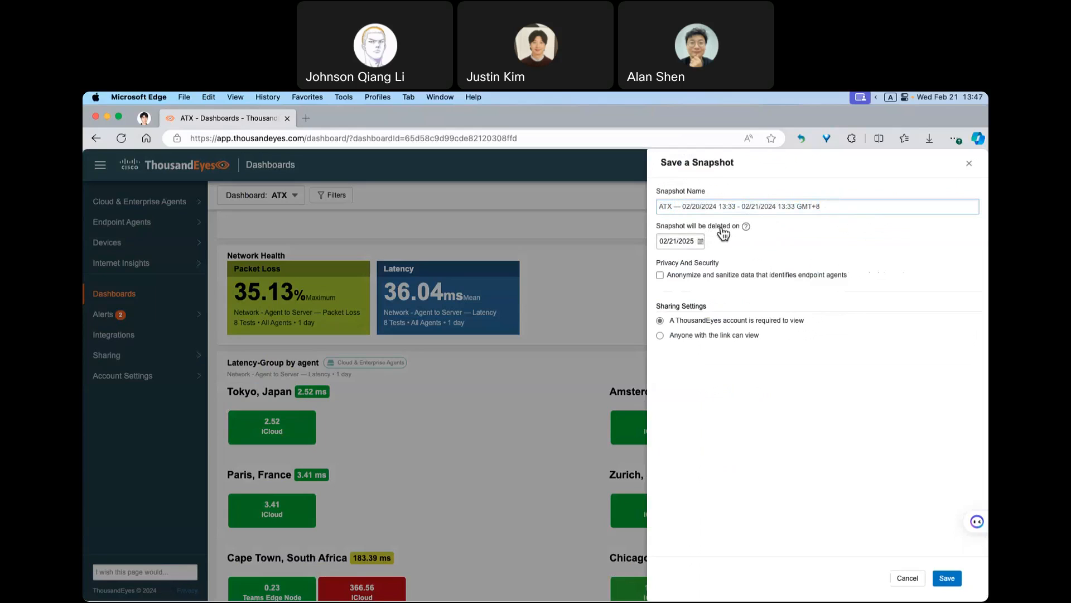
pyautogui.click(703, 246)
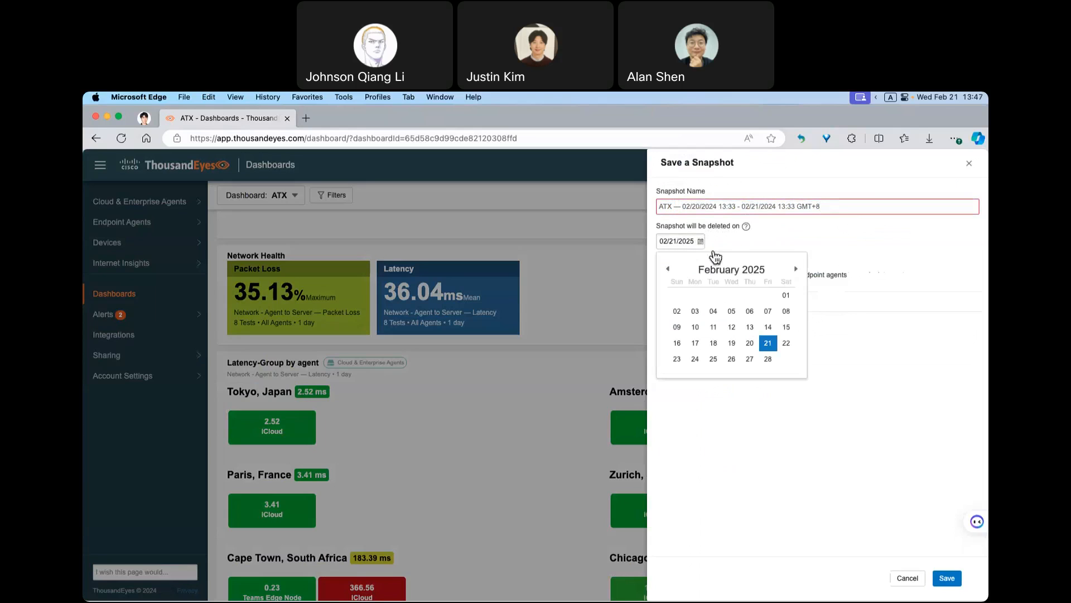
pyautogui.click(796, 269)
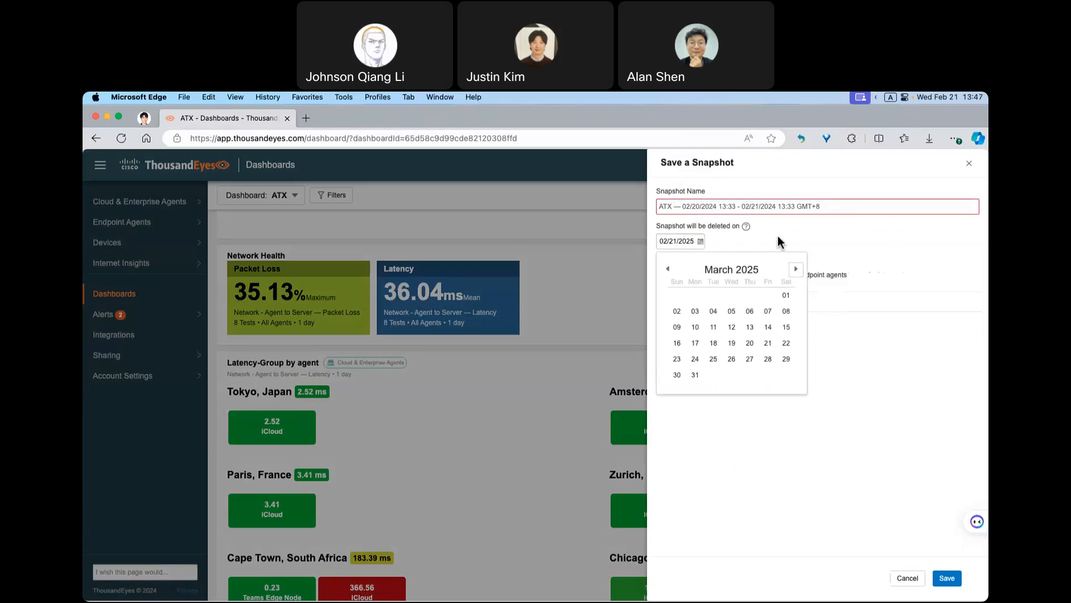
pyautogui.click(713, 311)
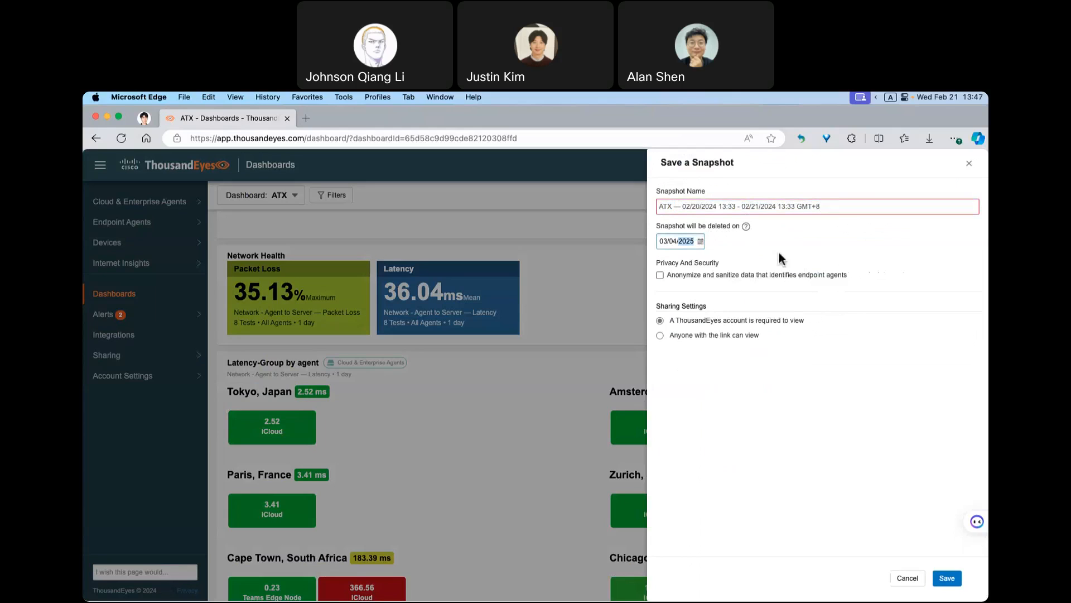
pyautogui.click(746, 258)
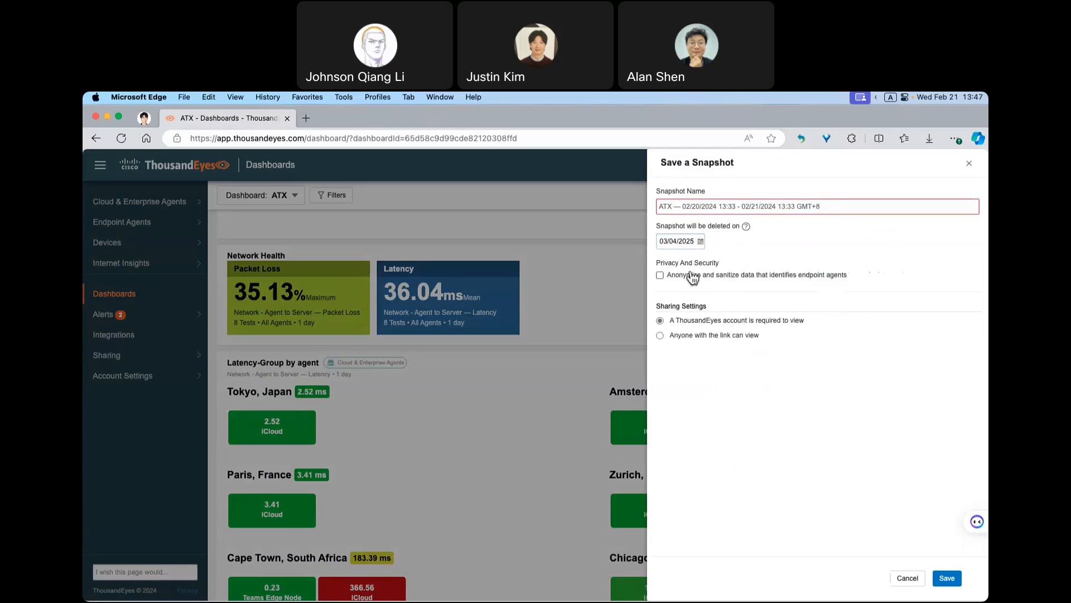
# Step: Anonymize the endpoint agent data, require a ThousandEyes account for viewing, and try to save the snapshot
pyautogui.click(660, 276)
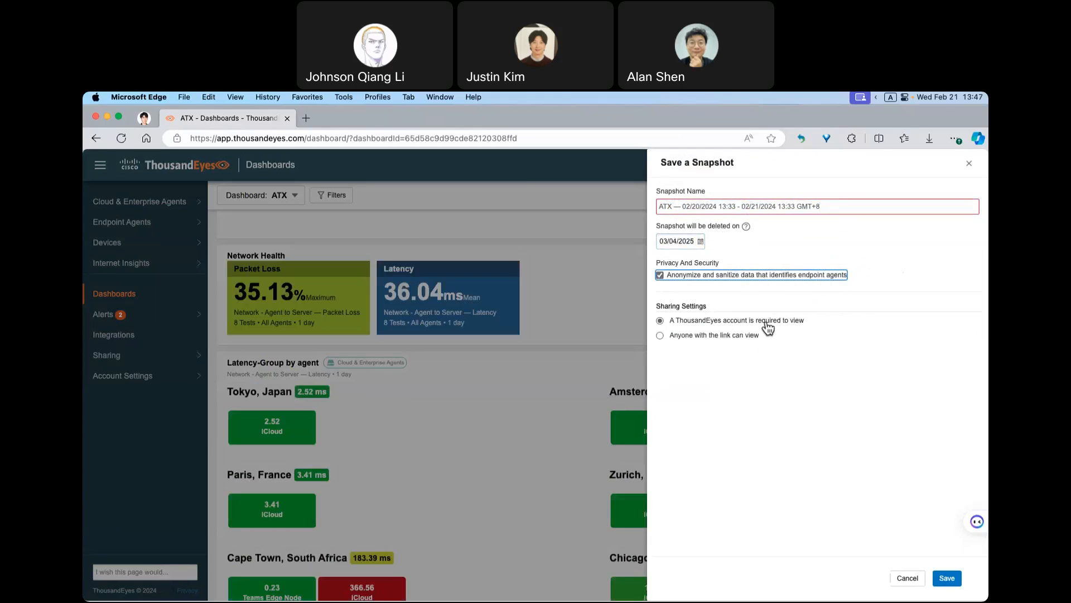
pyautogui.click(709, 337)
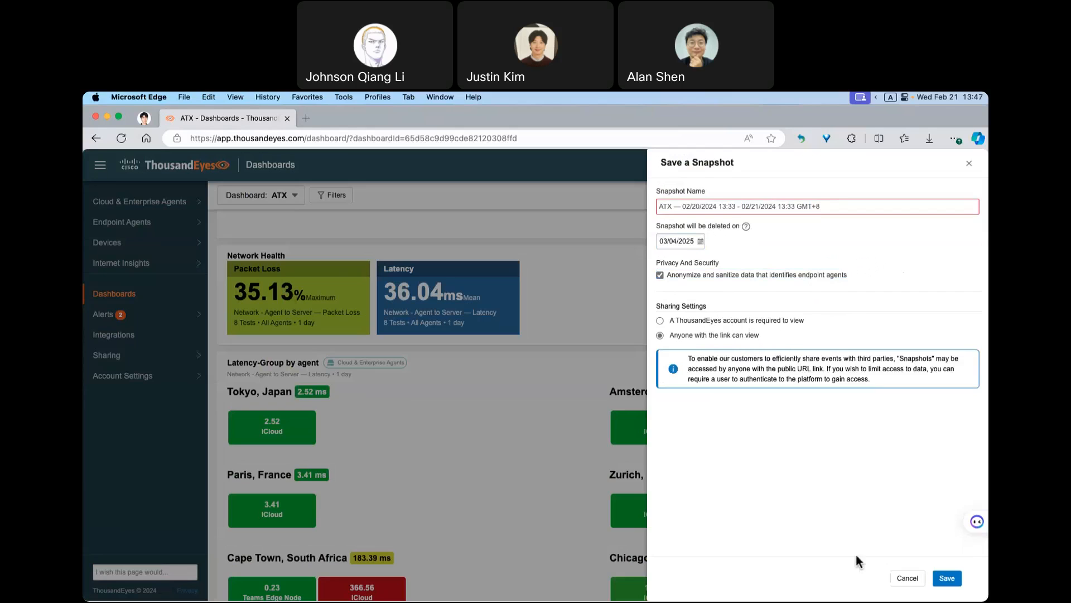
pyautogui.click(714, 323)
pyautogui.click(946, 578)
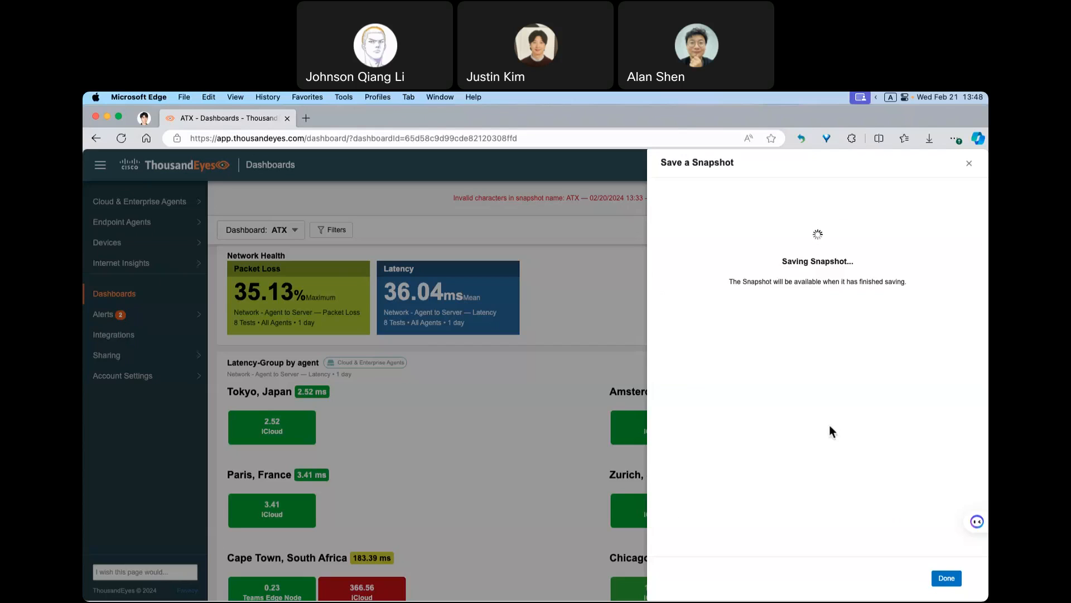
pyautogui.click(943, 583)
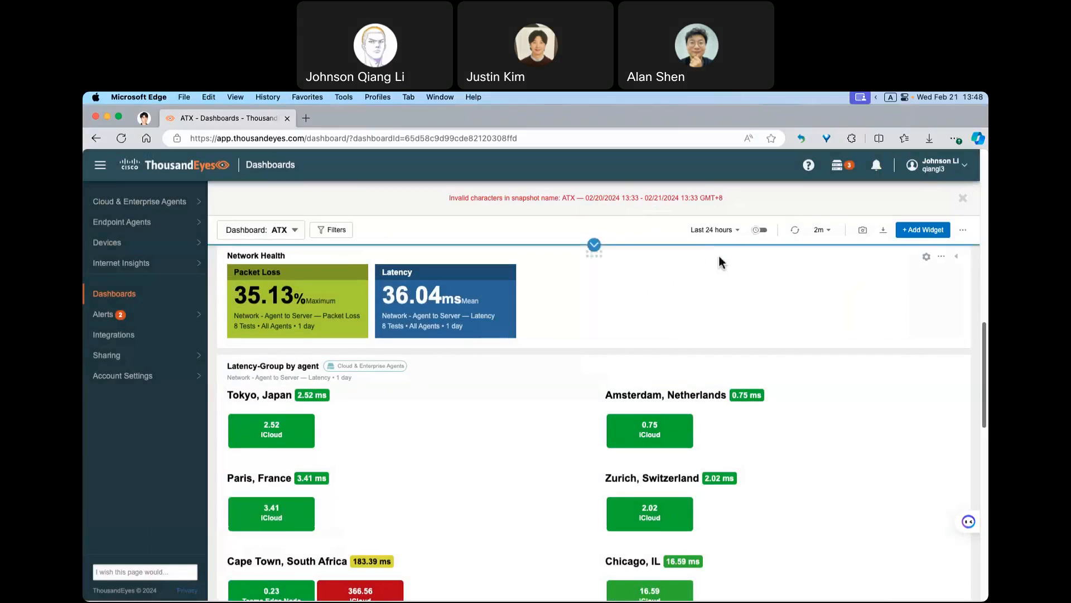
# Step: Open the snapshot scheduling form for the ATX dashboard and examine the auto-share explanation and repeat interval options
pyautogui.click(863, 231)
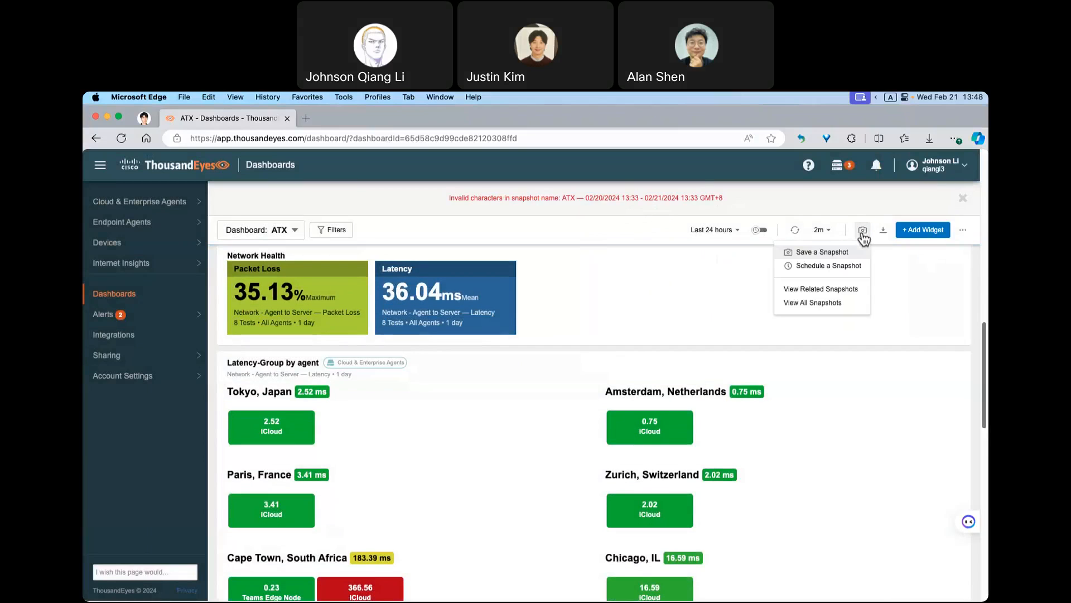
pyautogui.click(829, 247)
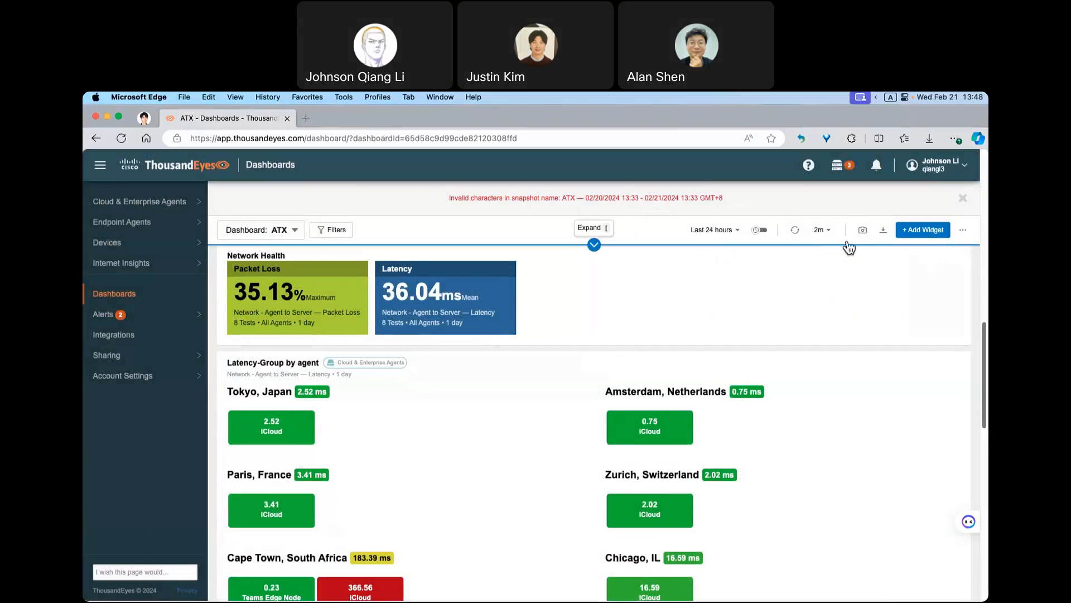
pyautogui.click(864, 231)
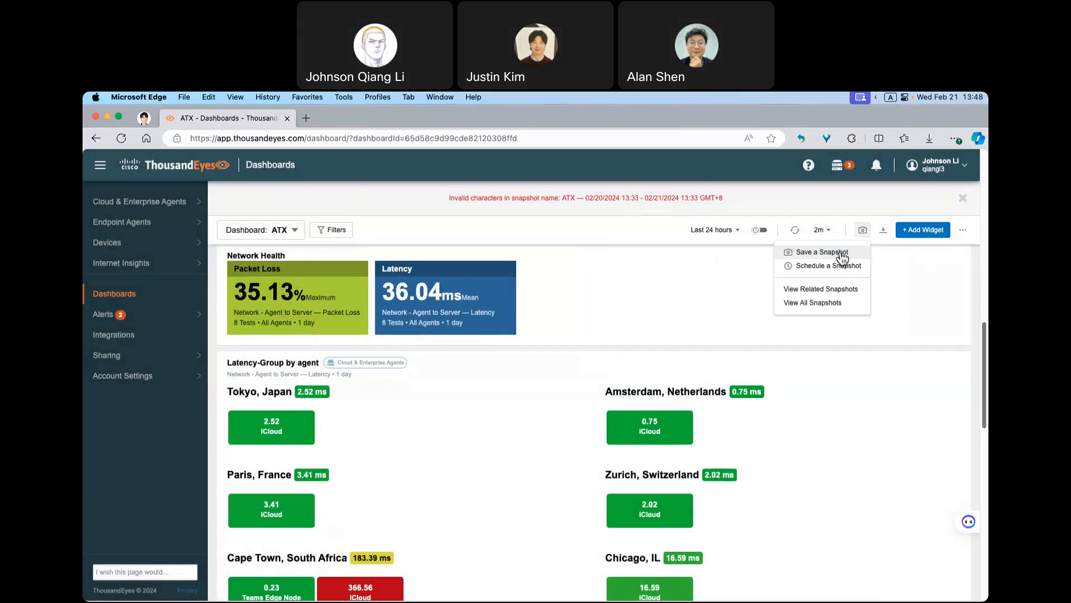
pyautogui.click(813, 267)
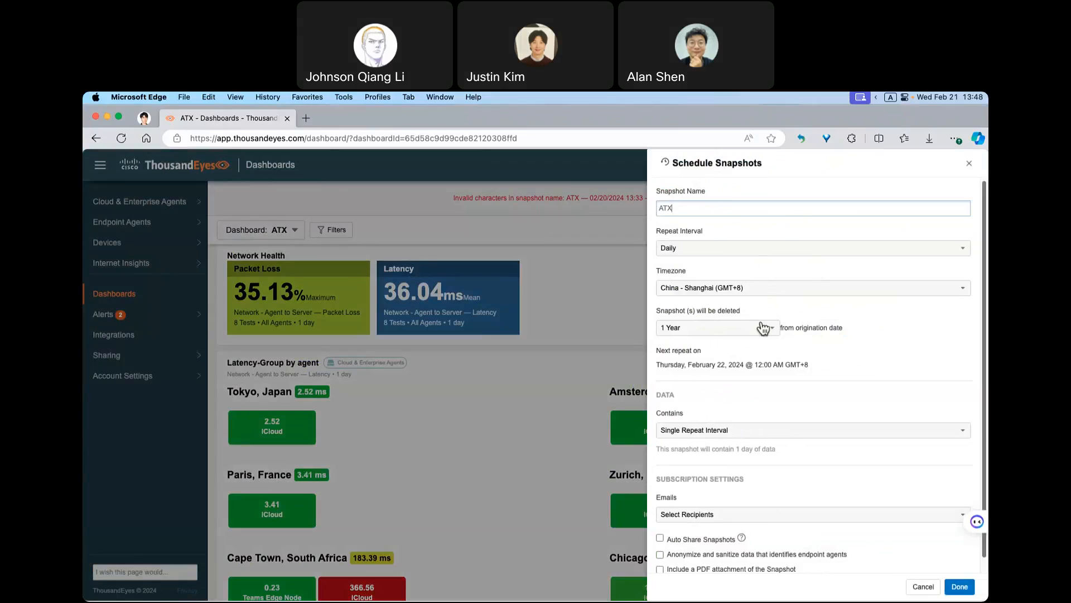
pyautogui.moveTo(741, 537)
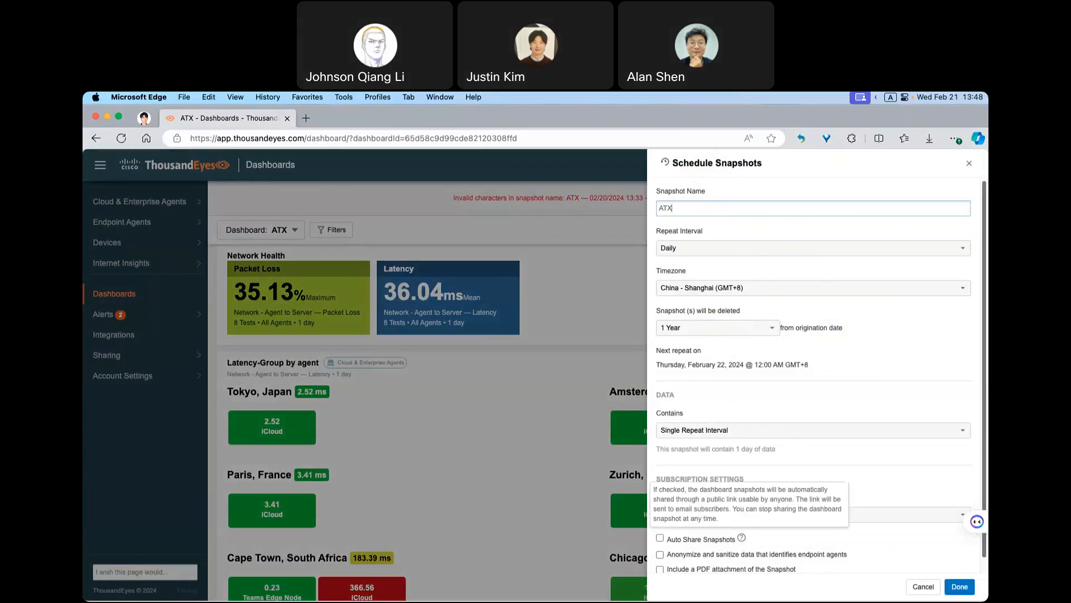
pyautogui.click(731, 253)
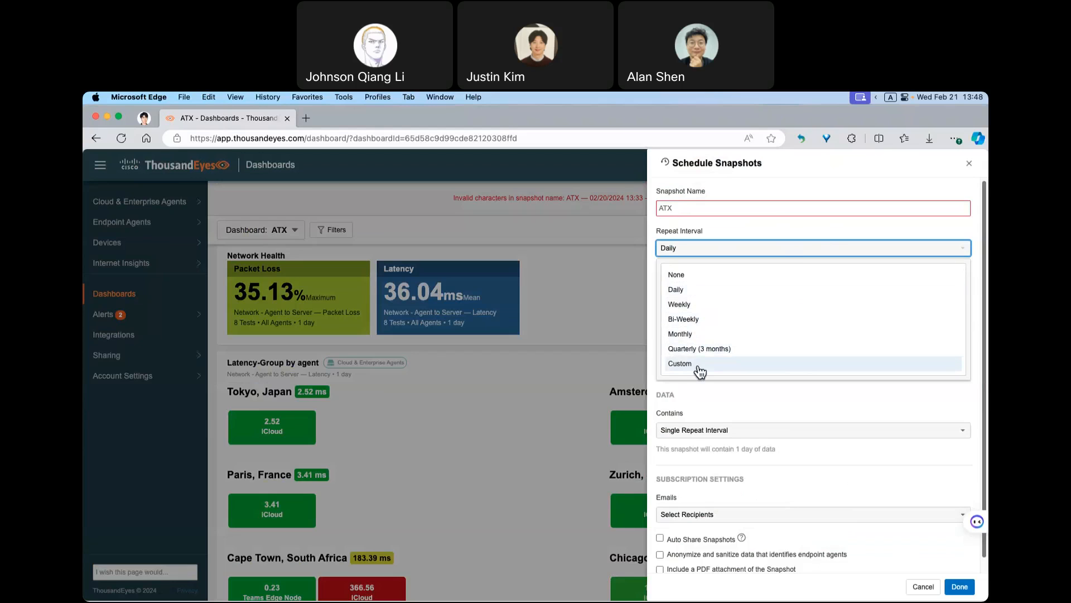
pyautogui.click(788, 218)
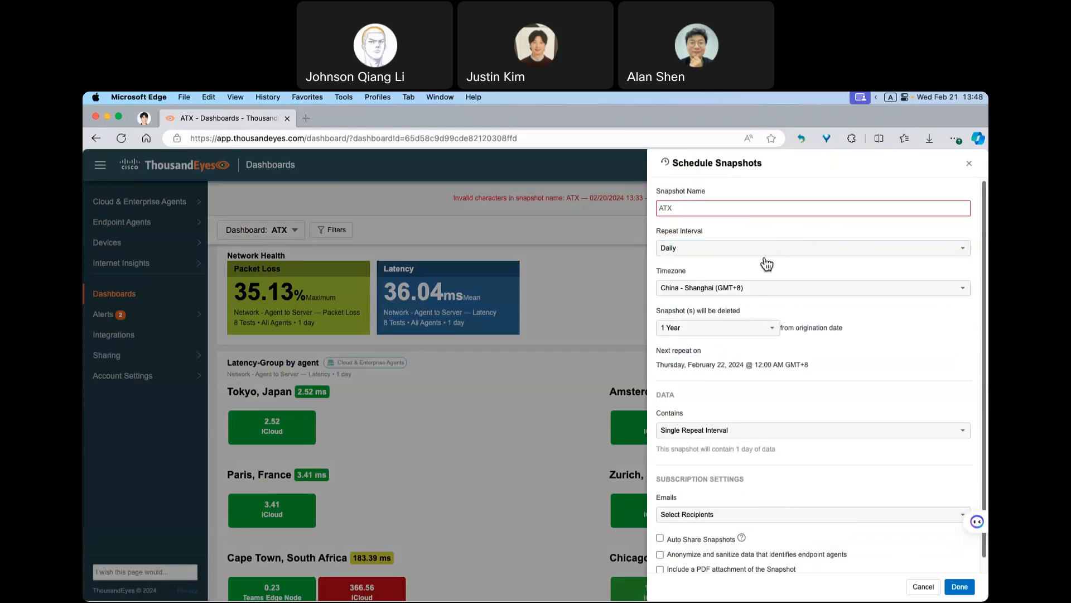
# Step: Examine the timezone choices and the deletion-period options for the scheduled ATX snapshots
pyautogui.click(750, 287)
pyautogui.scroll(-5, 745, 497)
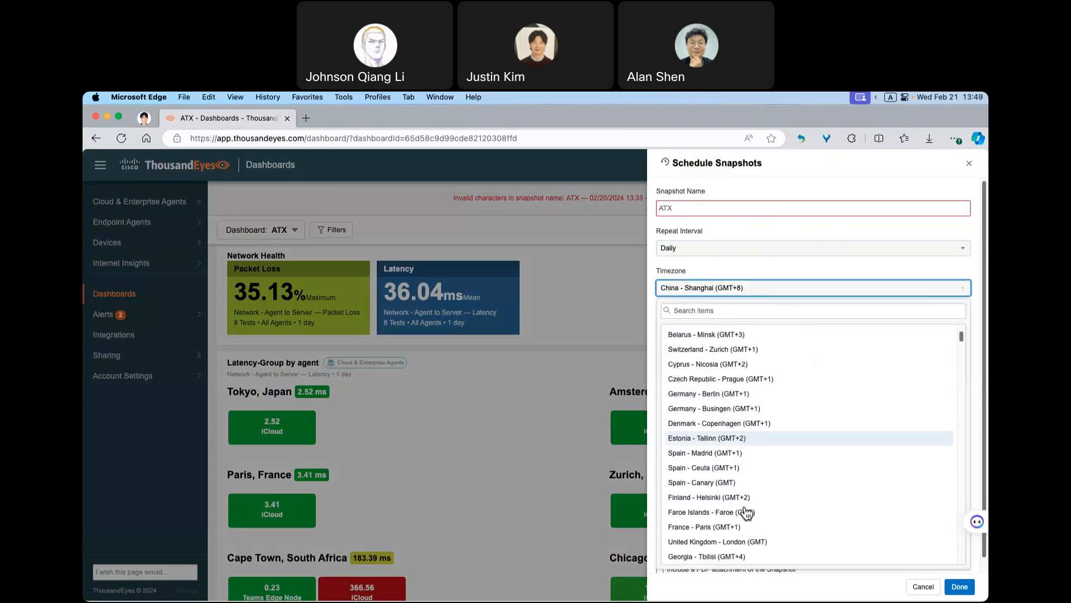
pyautogui.click(793, 273)
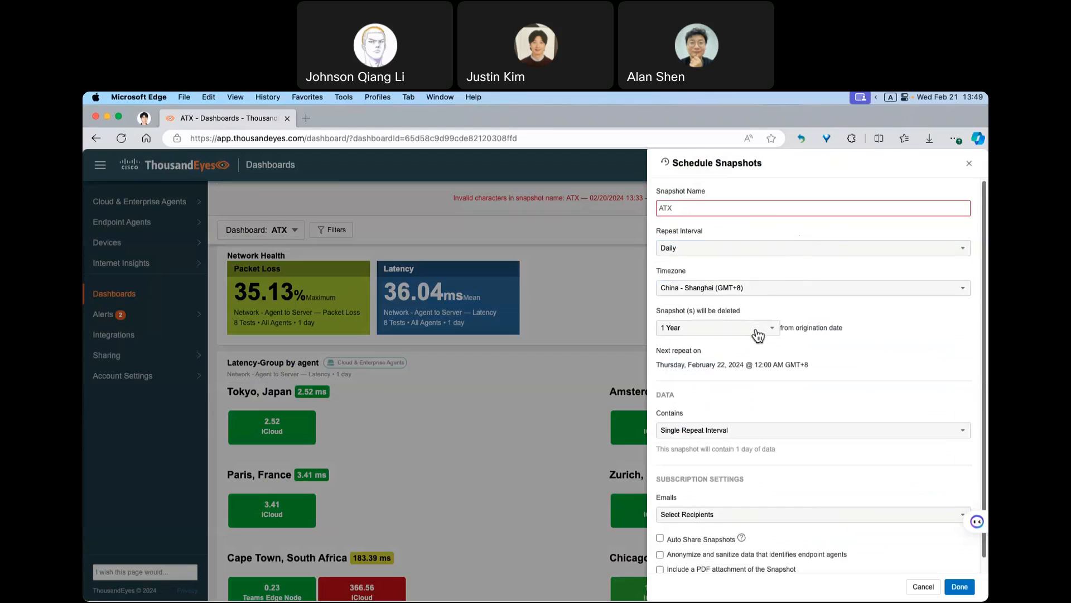
pyautogui.click(757, 334)
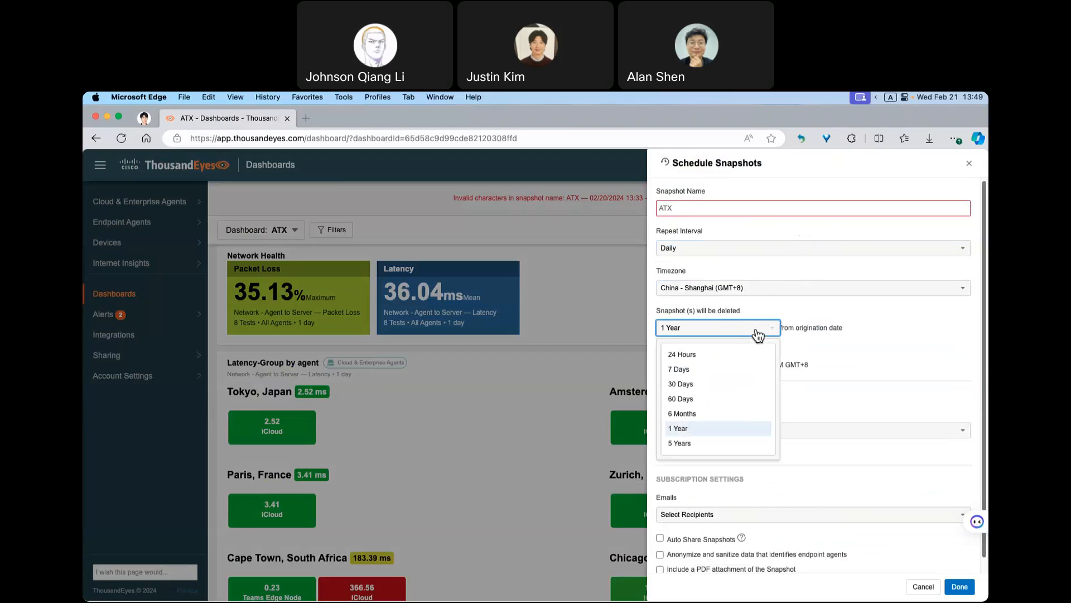
pyautogui.click(840, 340)
# Step: Examine the data range options and the selectable email recipients for the scheduled snapshots
pyautogui.scroll(-1, 748, 373)
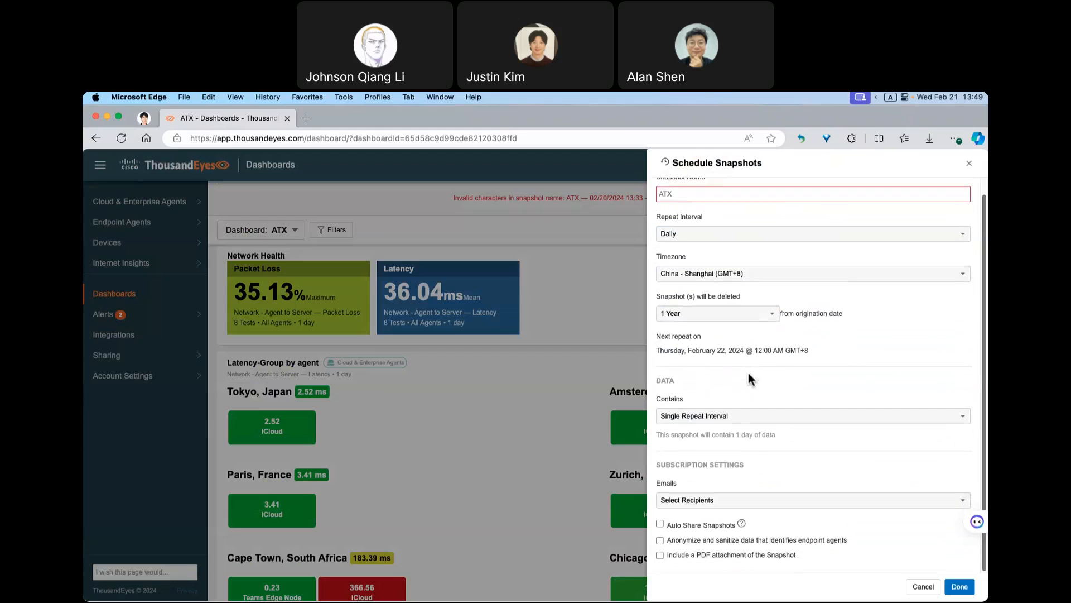
pyautogui.click(725, 419)
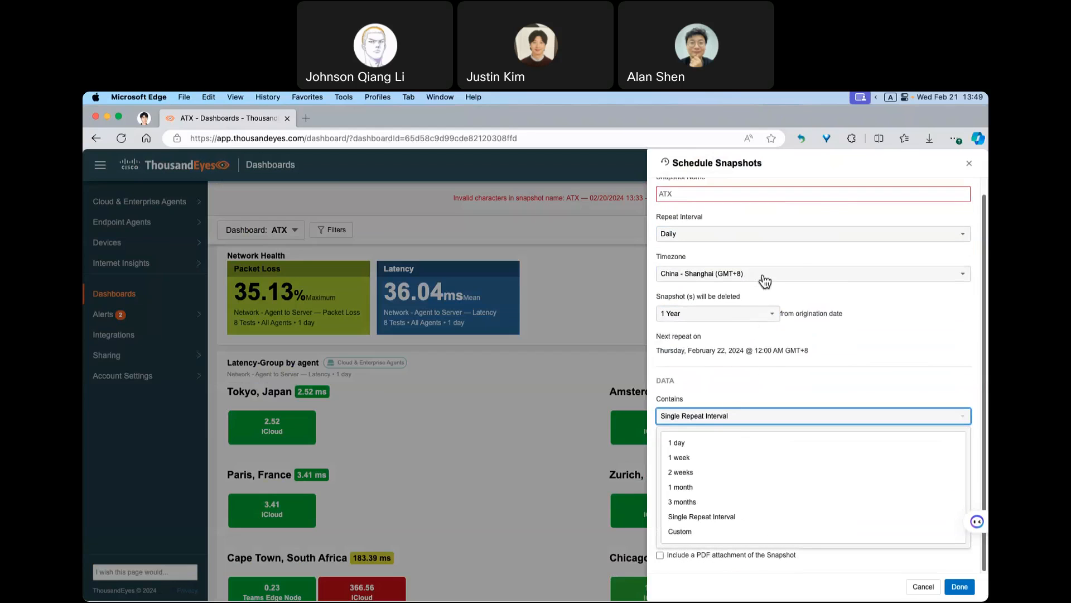
pyautogui.scroll(1, 756, 244)
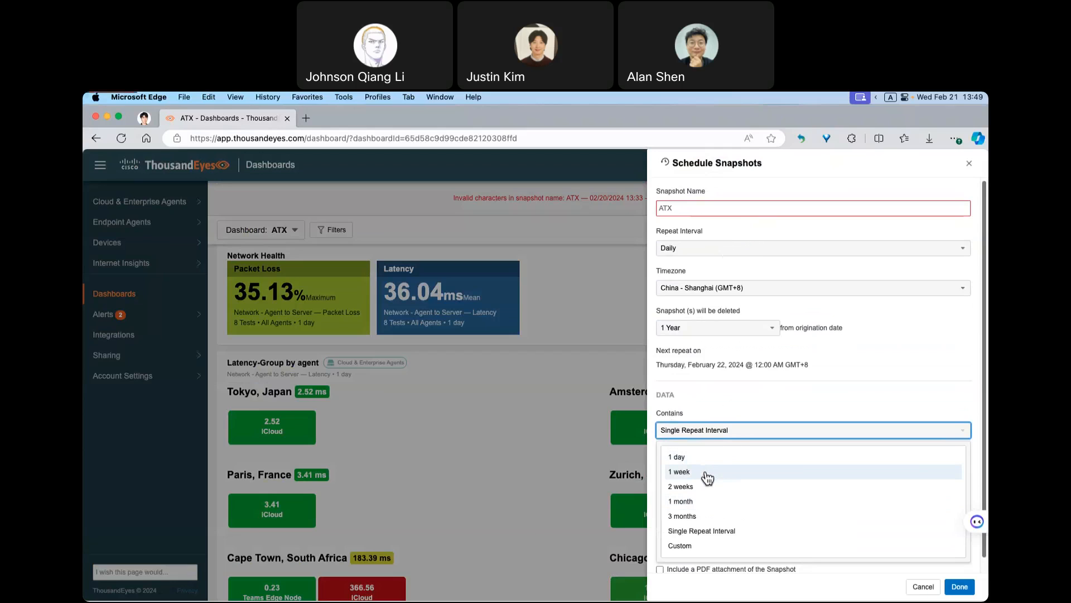
pyautogui.click(752, 400)
pyautogui.scroll(-1, 748, 432)
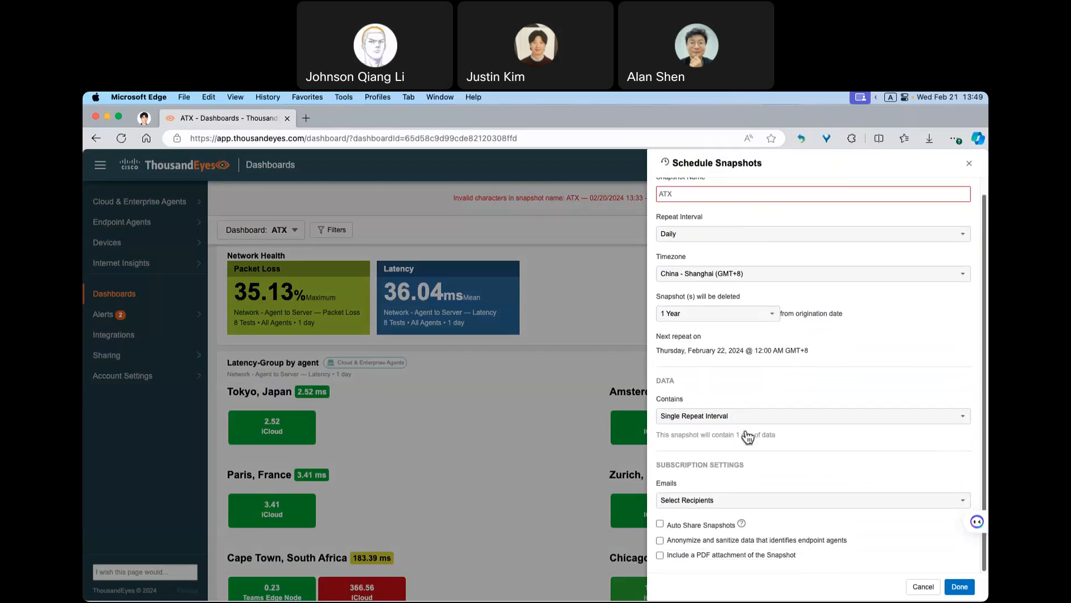
pyautogui.click(718, 507)
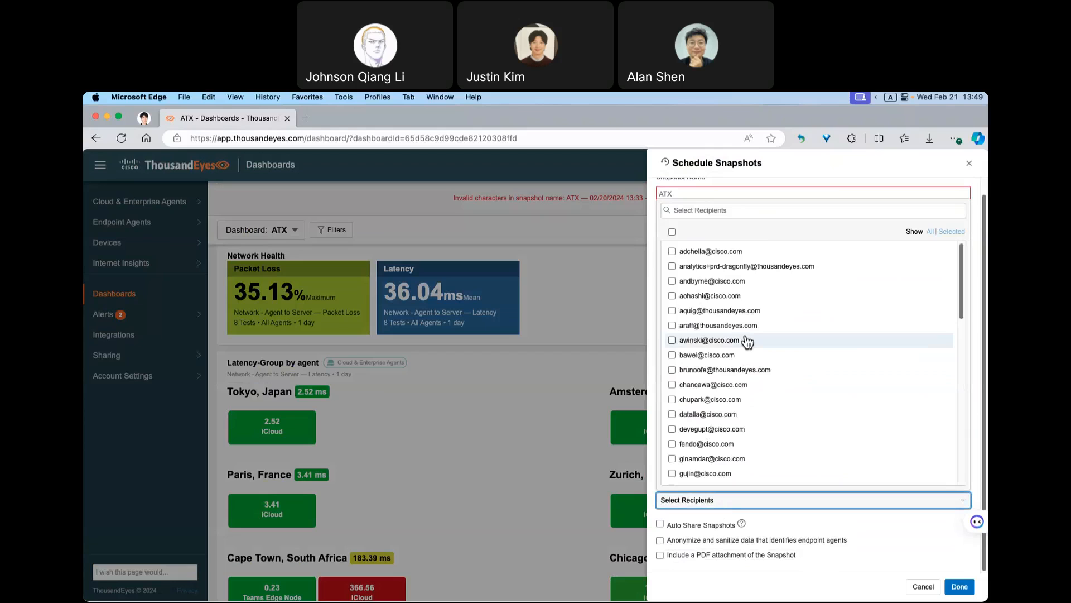
pyautogui.scroll(-3, 730, 385)
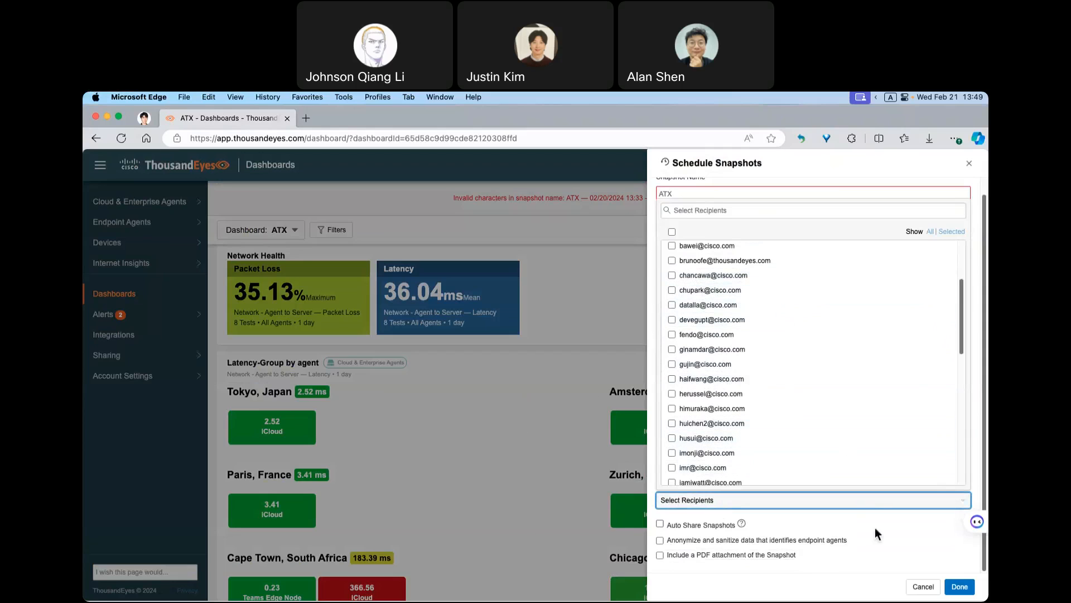
pyautogui.click(915, 536)
# Step: Try to submit the daily ATX snapshot schedule, and cancel the scheduling form
pyautogui.scroll(1, 913, 502)
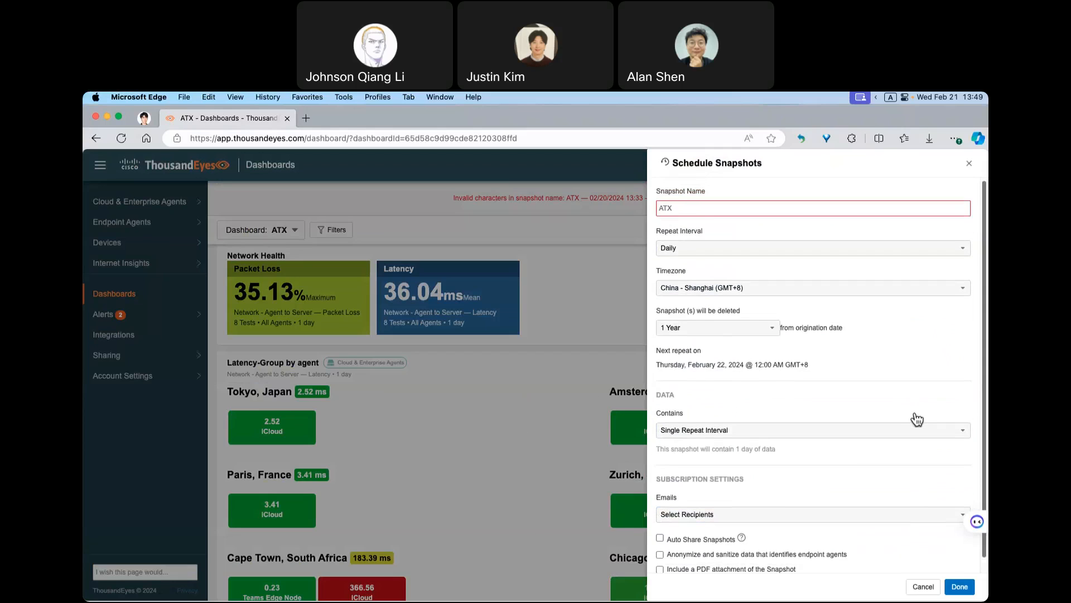
pyautogui.click(961, 588)
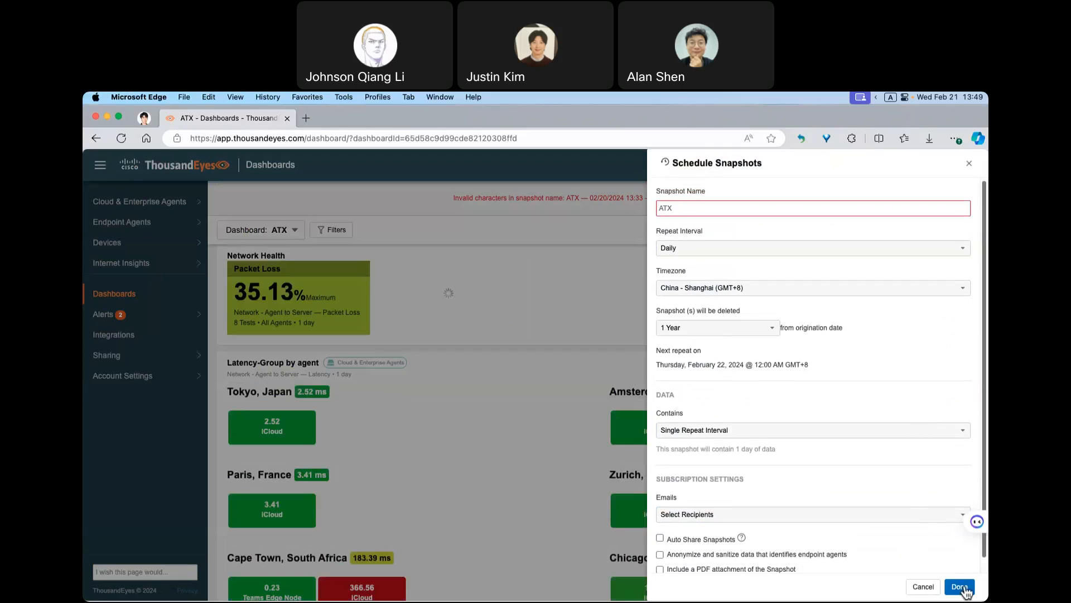
pyautogui.click(924, 587)
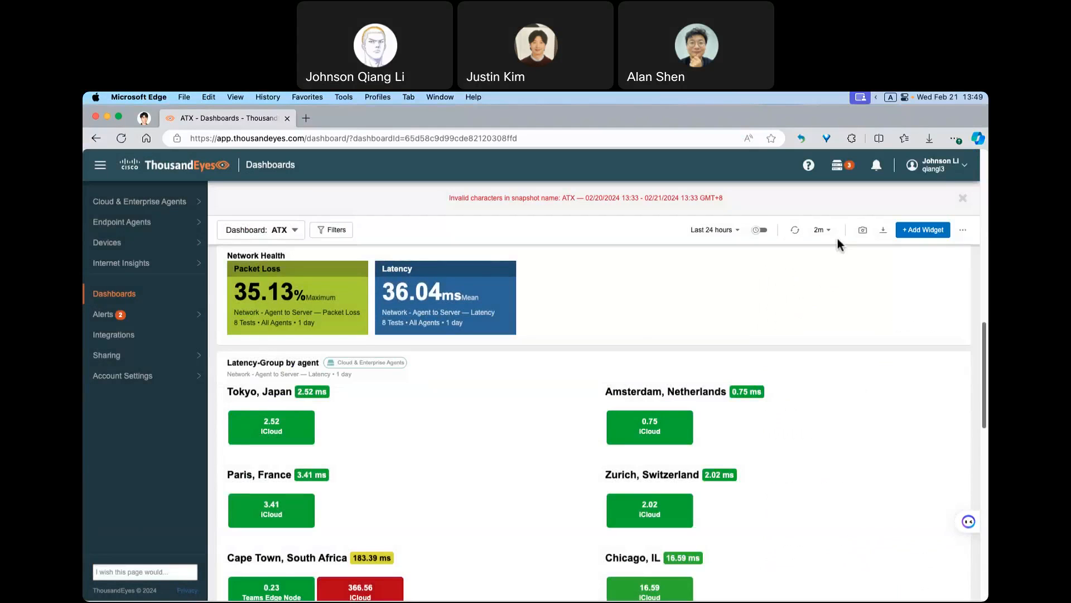
# Step: Review the list of all saved snapshots and the list of snapshots related to the ATX dashboard
pyautogui.click(863, 230)
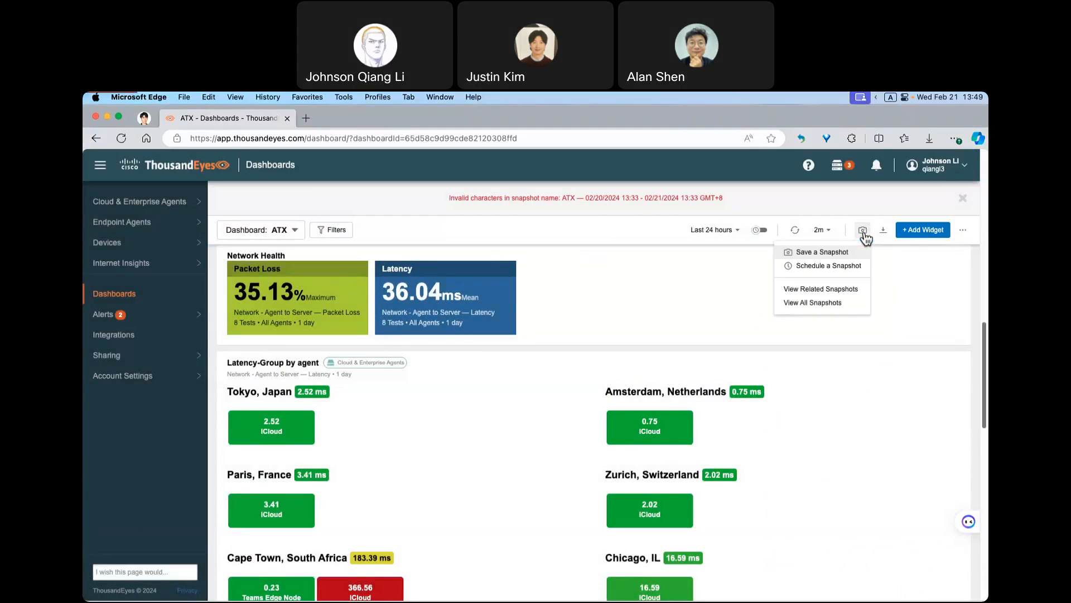
pyautogui.click(889, 264)
pyautogui.click(863, 231)
pyautogui.click(864, 233)
pyautogui.click(863, 232)
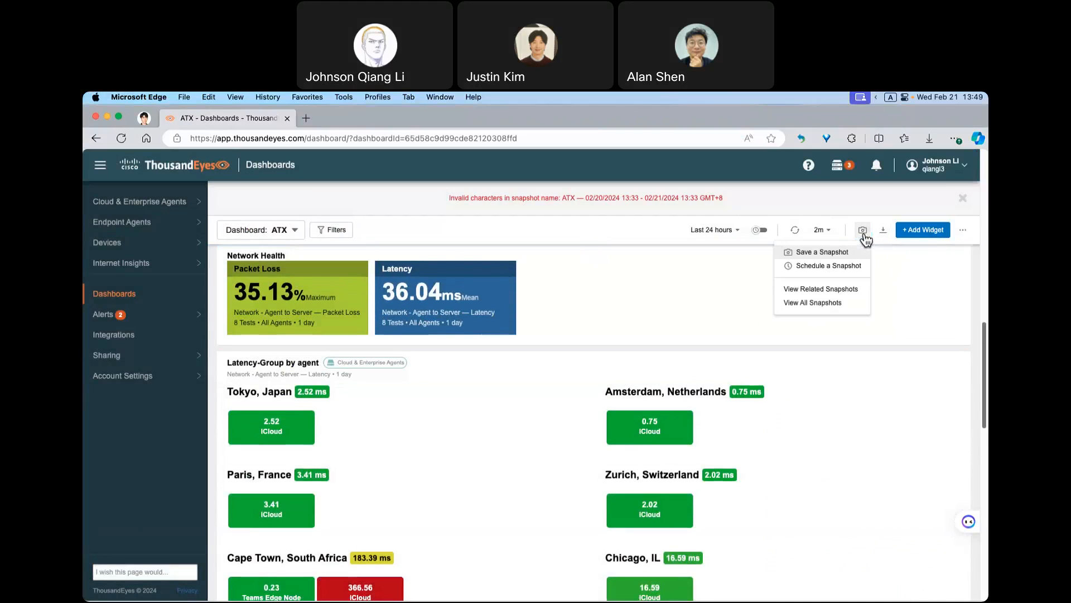
pyautogui.click(826, 303)
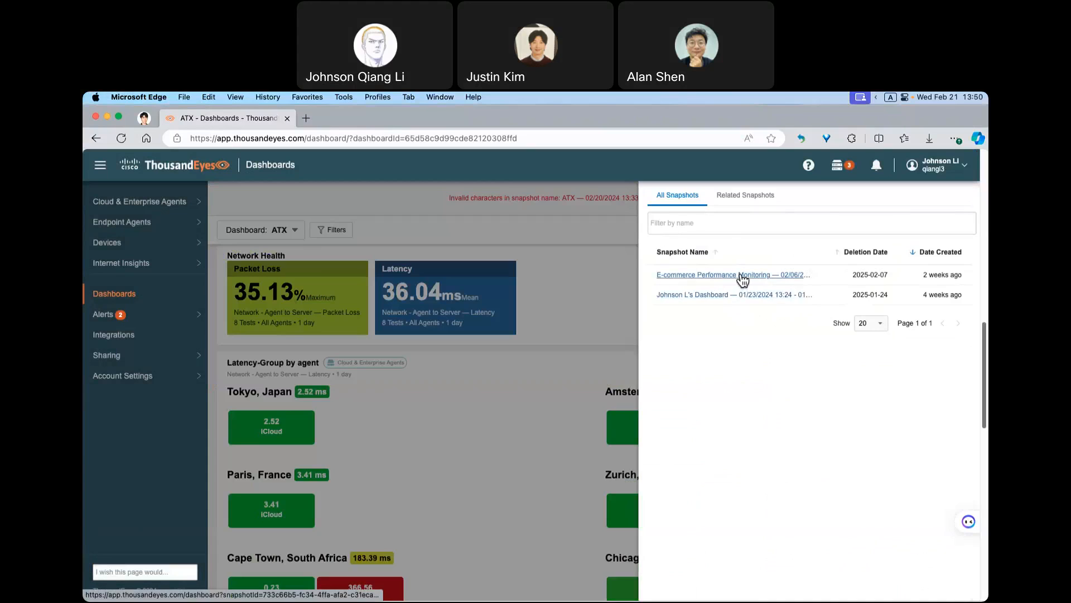
pyautogui.click(753, 200)
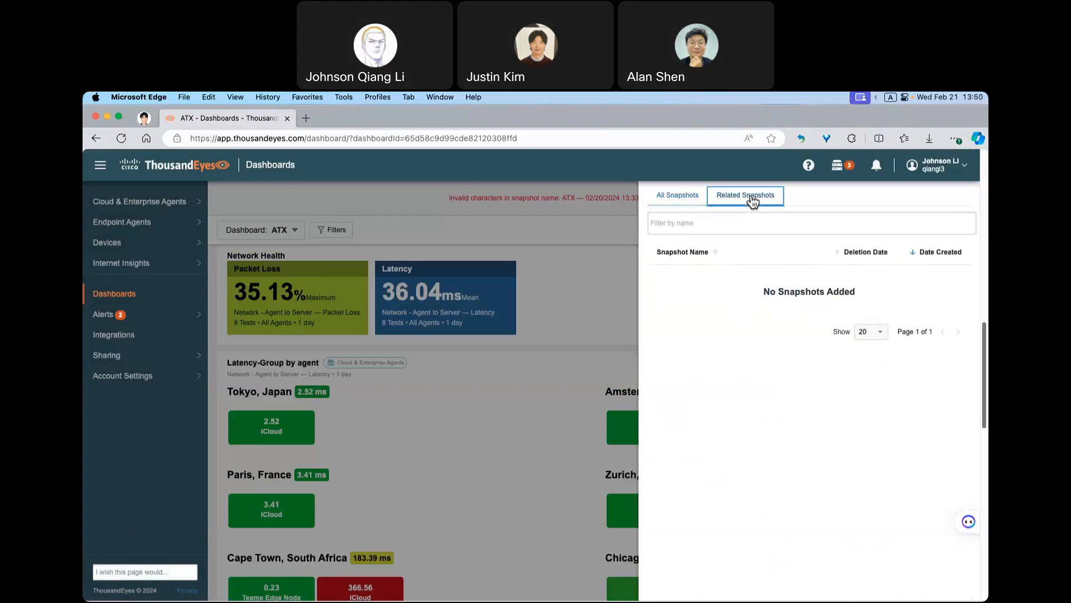
pyautogui.click(678, 198)
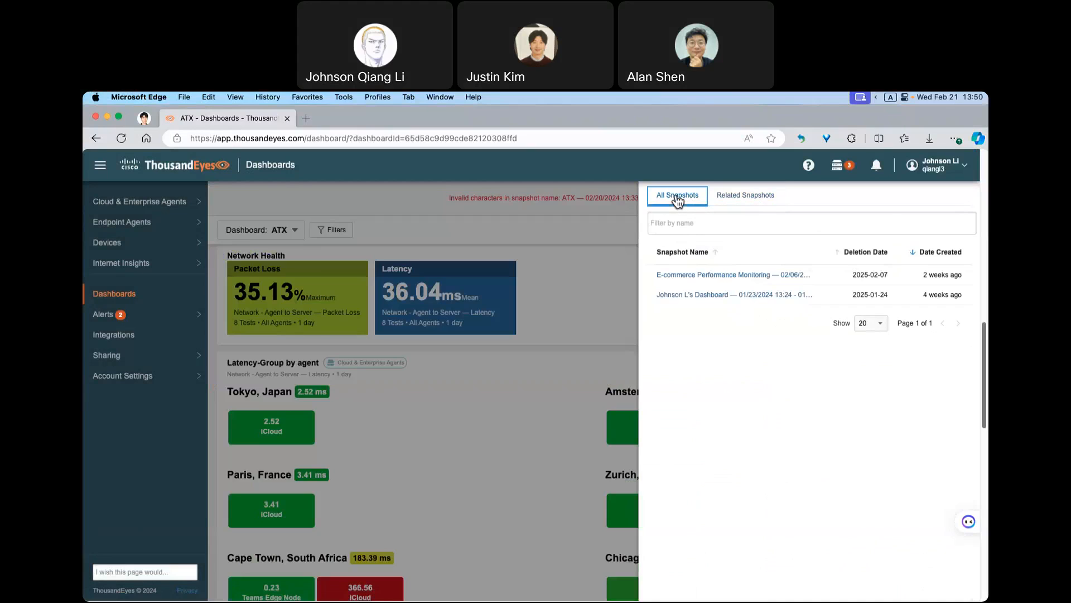
# Step: Open the E-commerce Performance Monitoring snapshot starting 02/06/2024 and go to the dashboard it was taken from
pyautogui.click(694, 278)
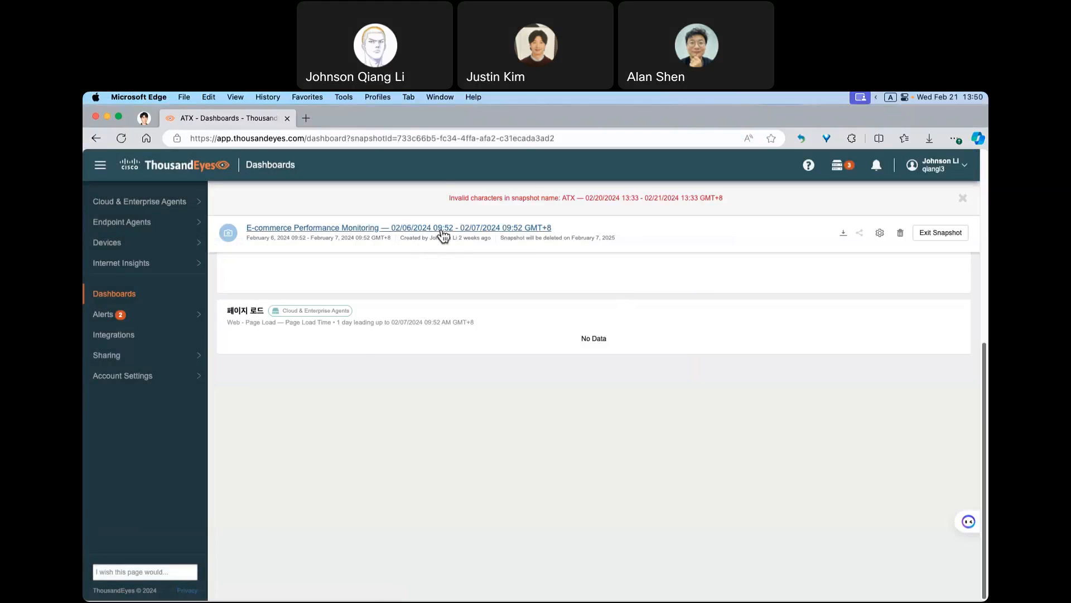
pyautogui.click(446, 233)
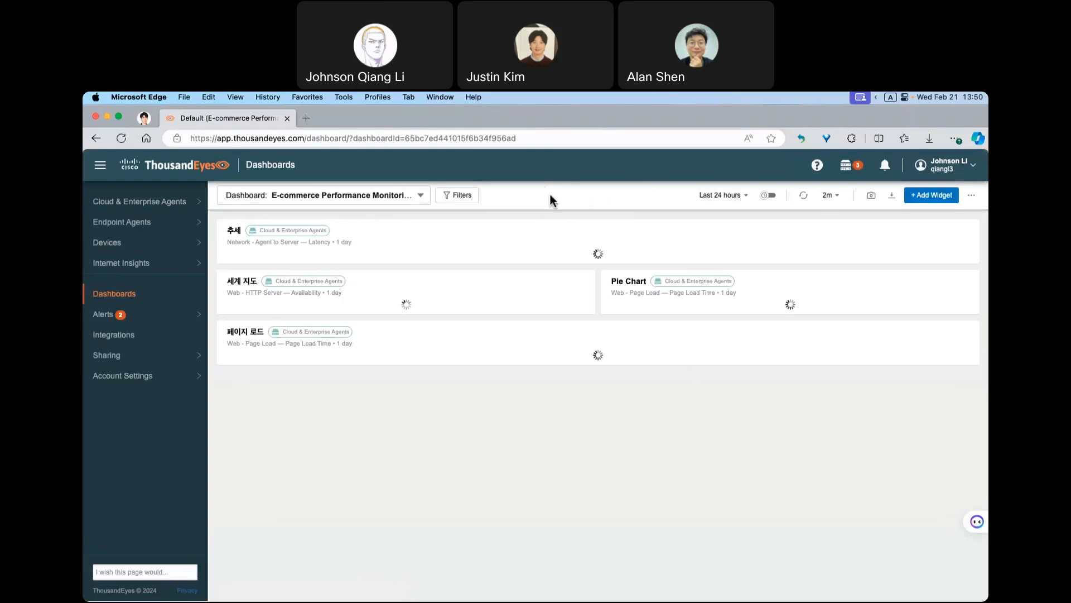
pyautogui.click(526, 138)
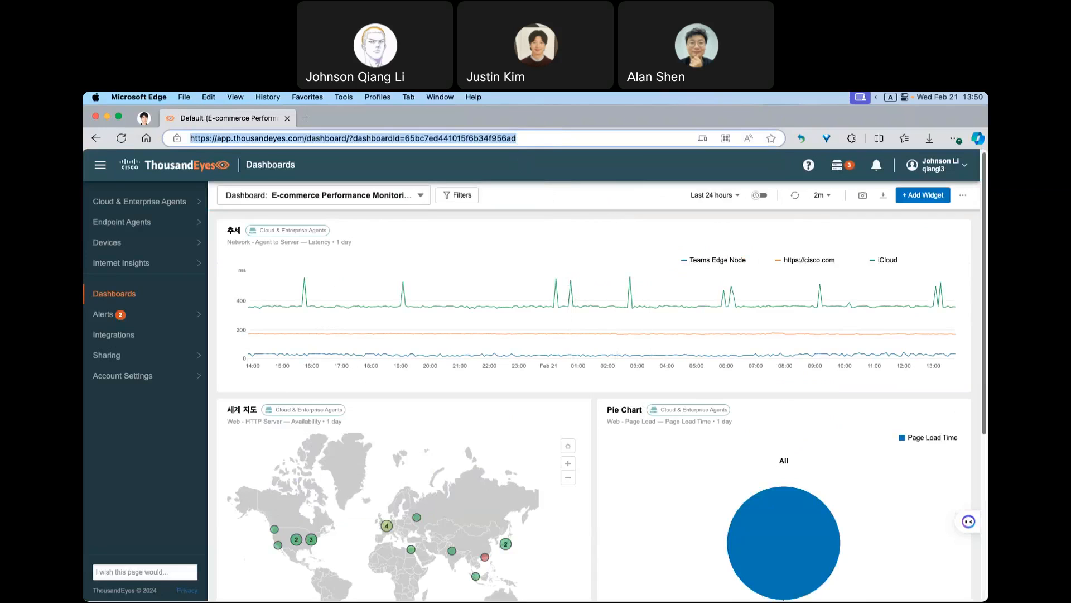
pyautogui.click(586, 196)
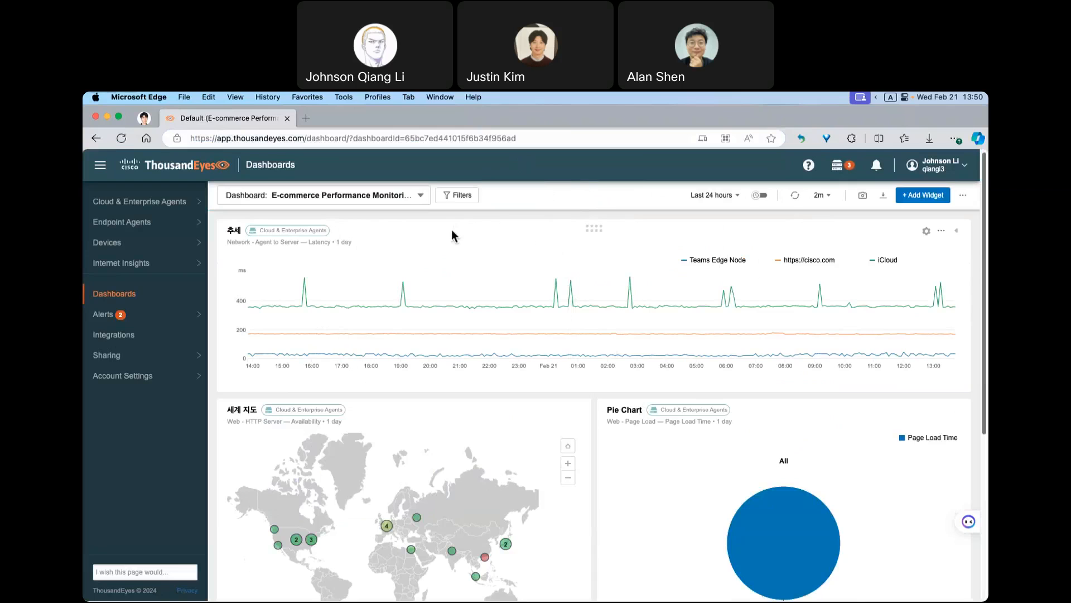
# Step: Examine the network latency trend chart and the HTTP server availability world map on the E-commerce Performance Monitoring dashboard
pyautogui.scroll(-3, 469, 273)
pyautogui.scroll(3, 470, 275)
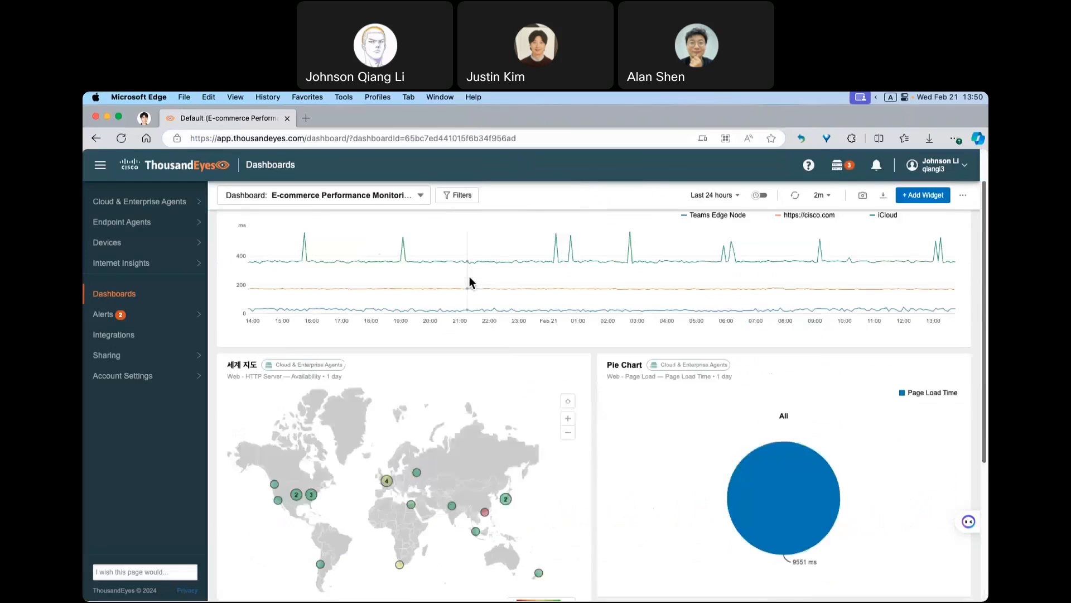
pyautogui.moveTo(227, 230); pyautogui.dragTo(241, 228)
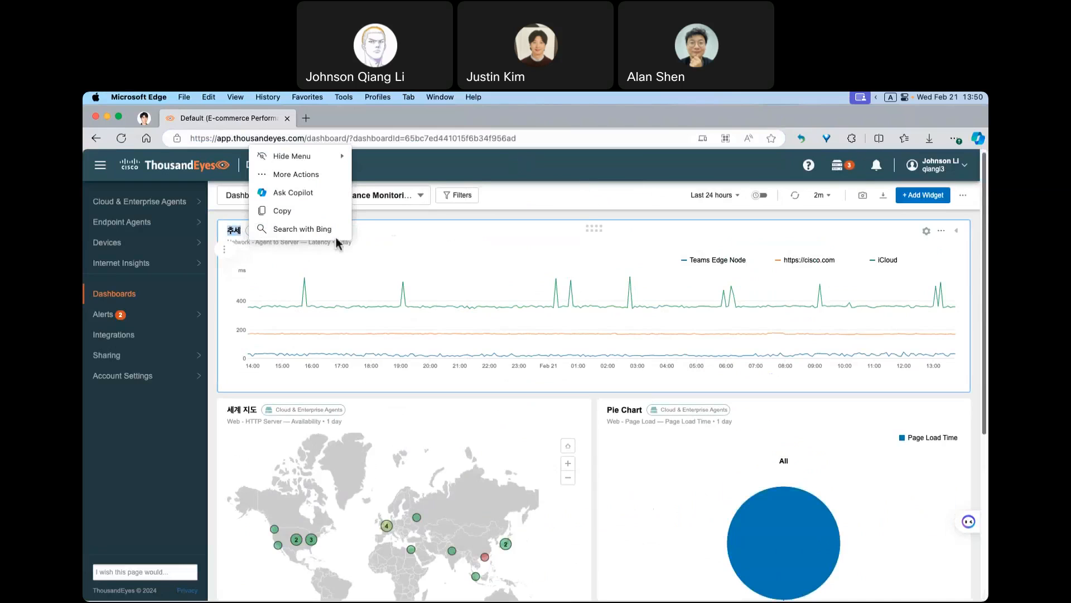
pyautogui.moveTo(308, 242); pyautogui.dragTo(335, 241)
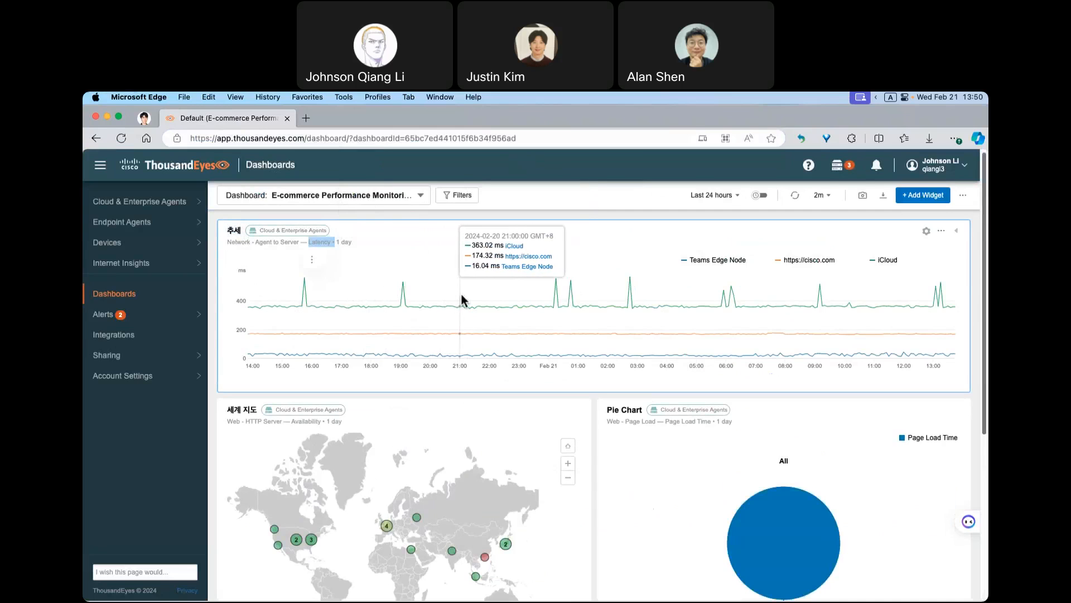
pyautogui.scroll(-2, 461, 293)
pyautogui.scroll(-1, 461, 297)
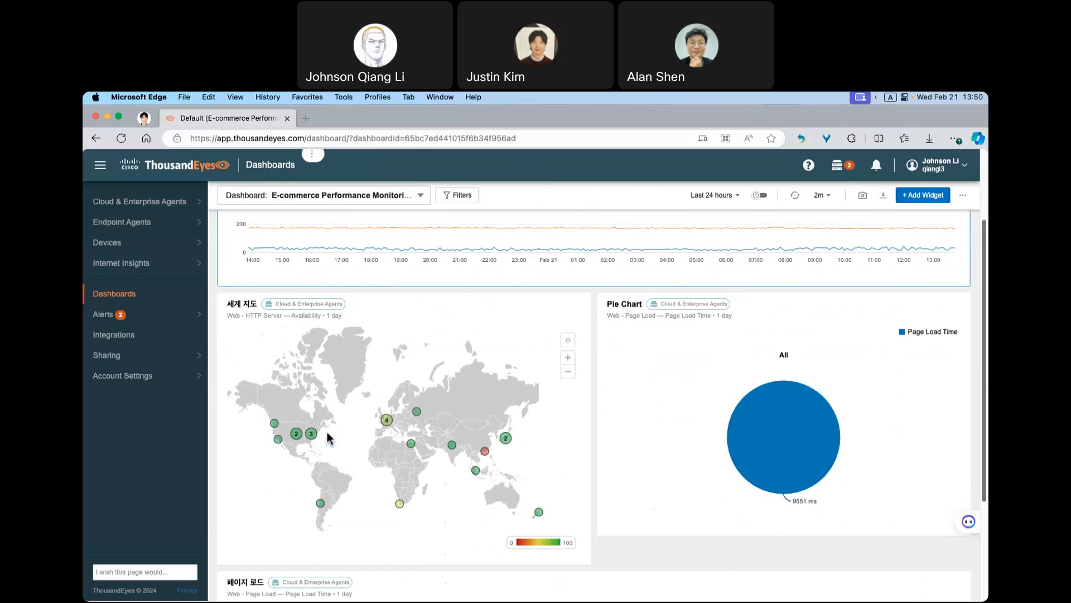
pyautogui.moveTo(385, 419)
pyautogui.moveTo(505, 440)
pyautogui.scroll(-1, 395, 431)
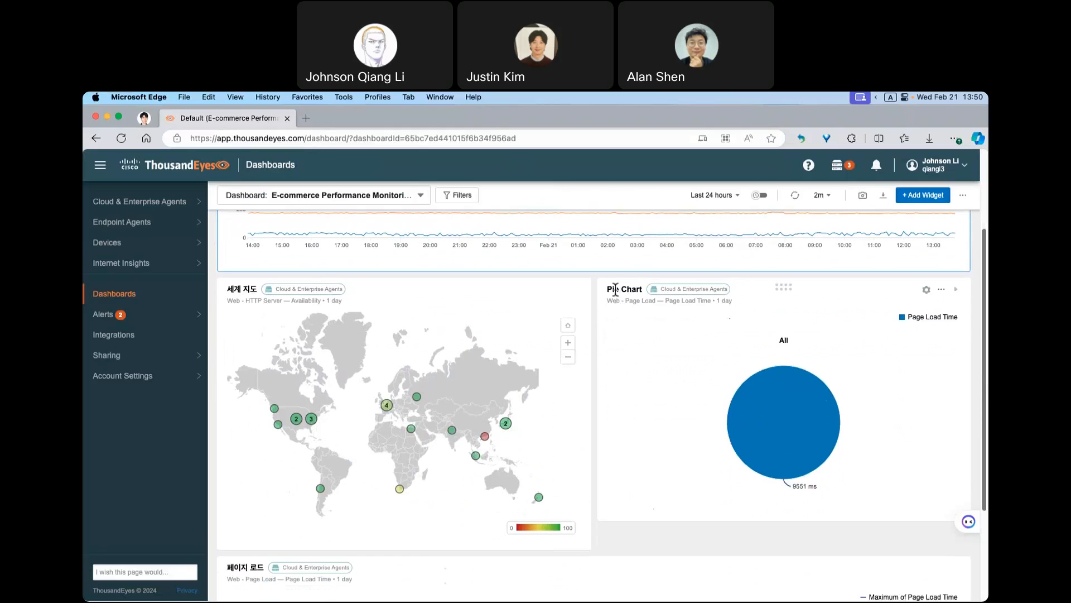
# Step: Examine the page load time pie chart and the maximum page load time trend widget
pyautogui.moveTo(606, 289); pyautogui.dragTo(635, 301)
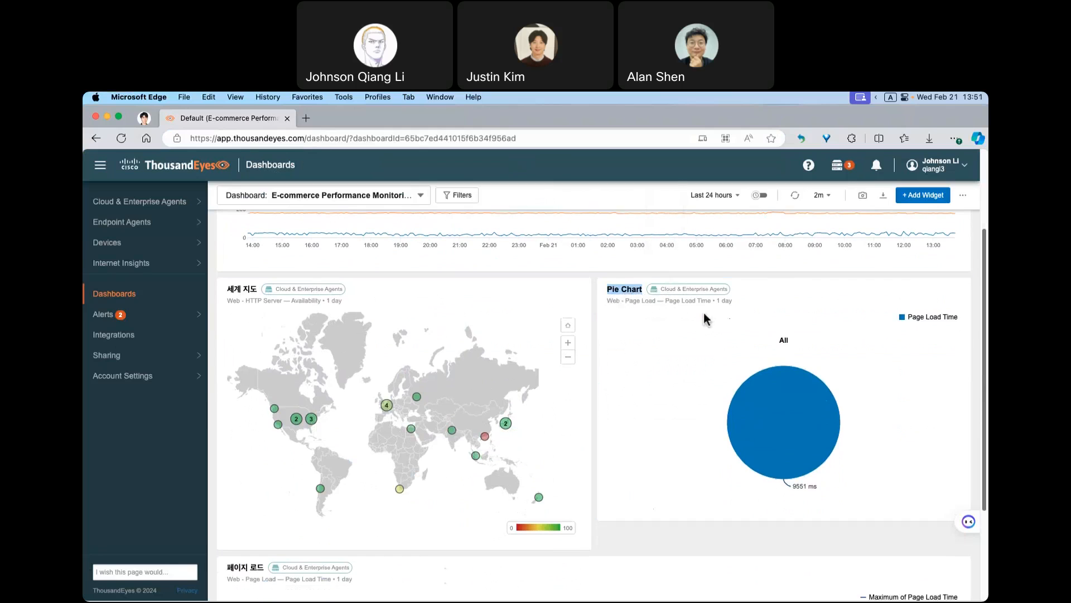
pyautogui.moveTo(758, 419)
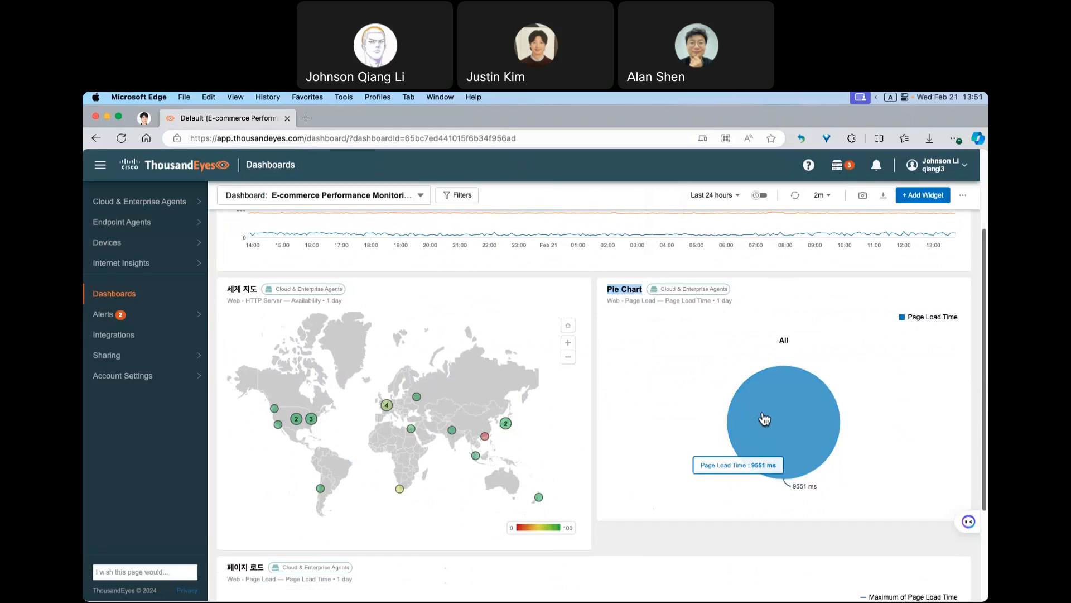
pyautogui.scroll(-1, 764, 419)
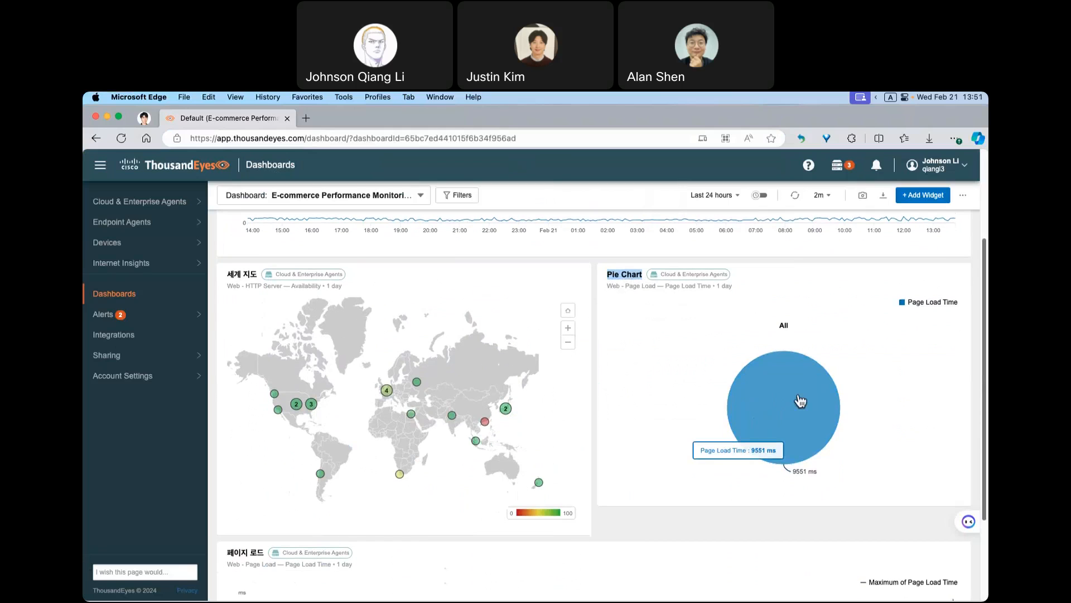
pyautogui.scroll(-1, 804, 394)
pyautogui.scroll(-4, 792, 380)
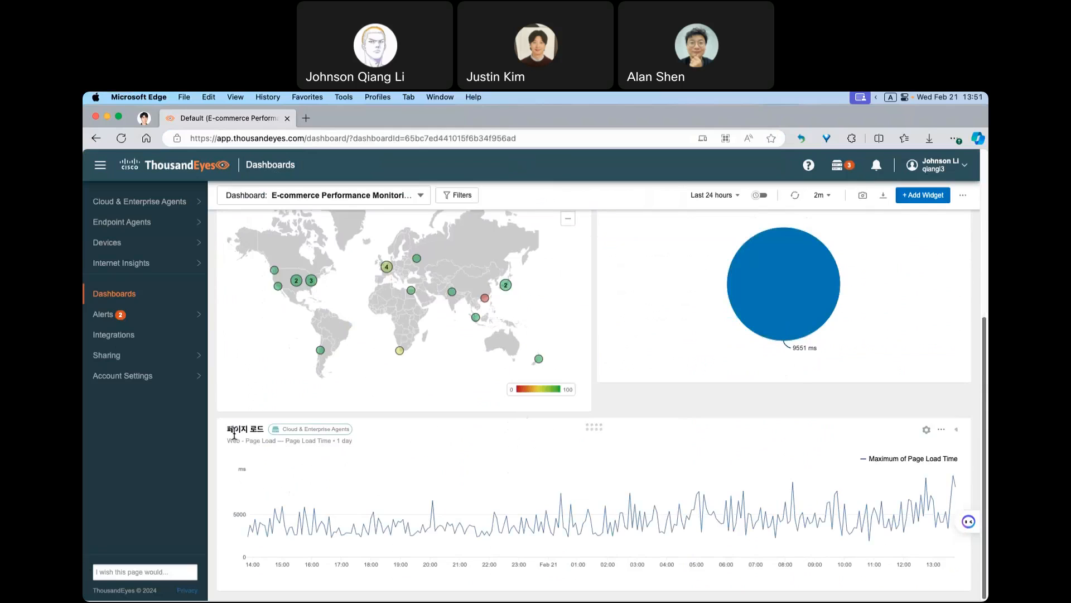
pyautogui.moveTo(229, 429); pyautogui.dragTo(262, 429)
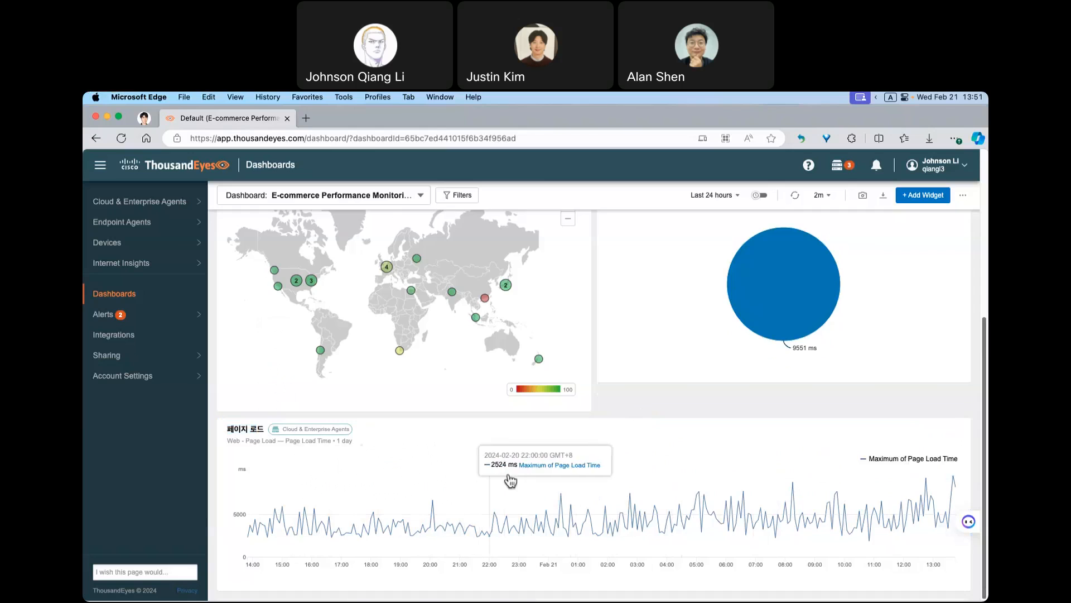
# Step: Review the available snapshot options for the E-commerce Performance Monitoring dashboard without choosing one
pyautogui.scroll(5, 509, 478)
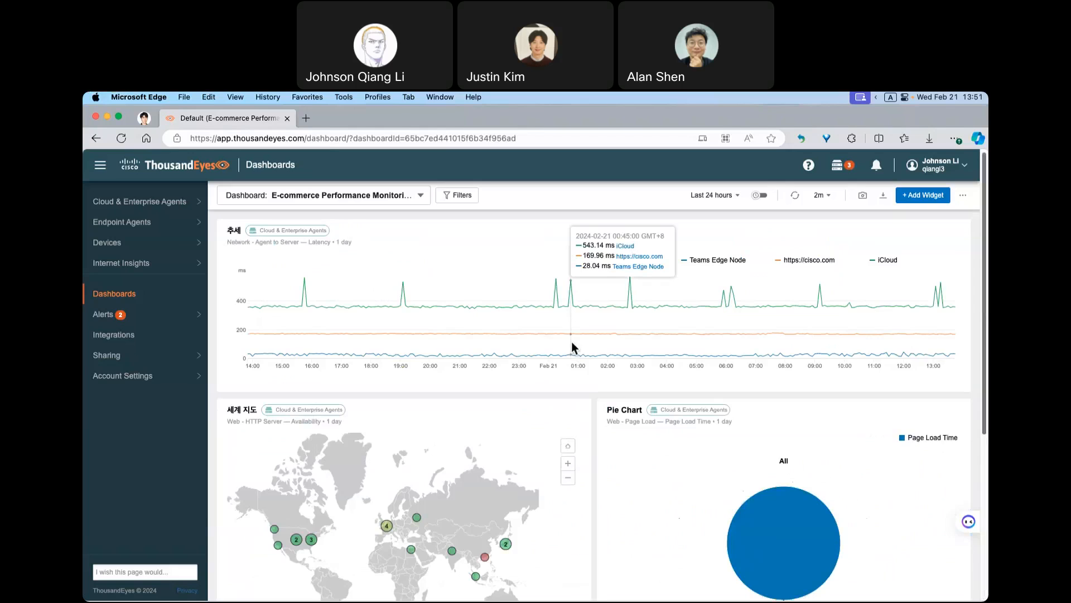
pyautogui.click(861, 198)
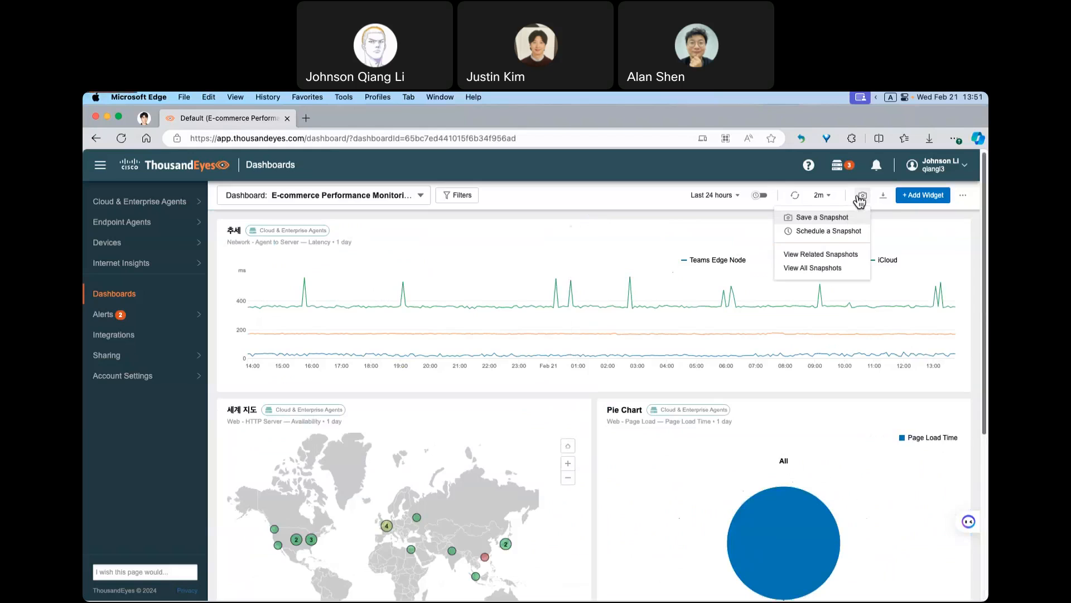
pyautogui.click(533, 585)
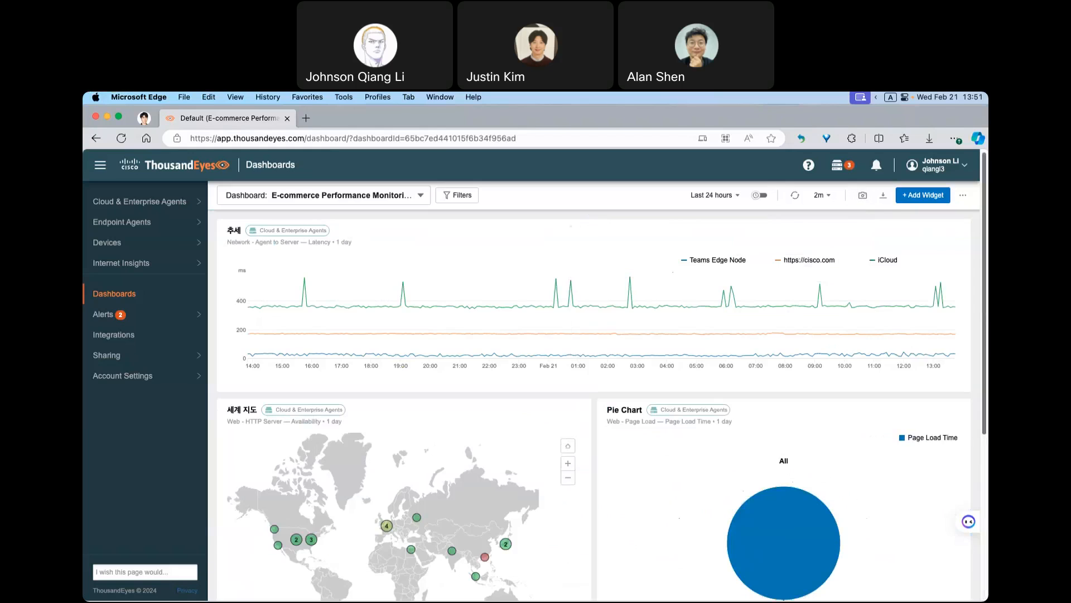